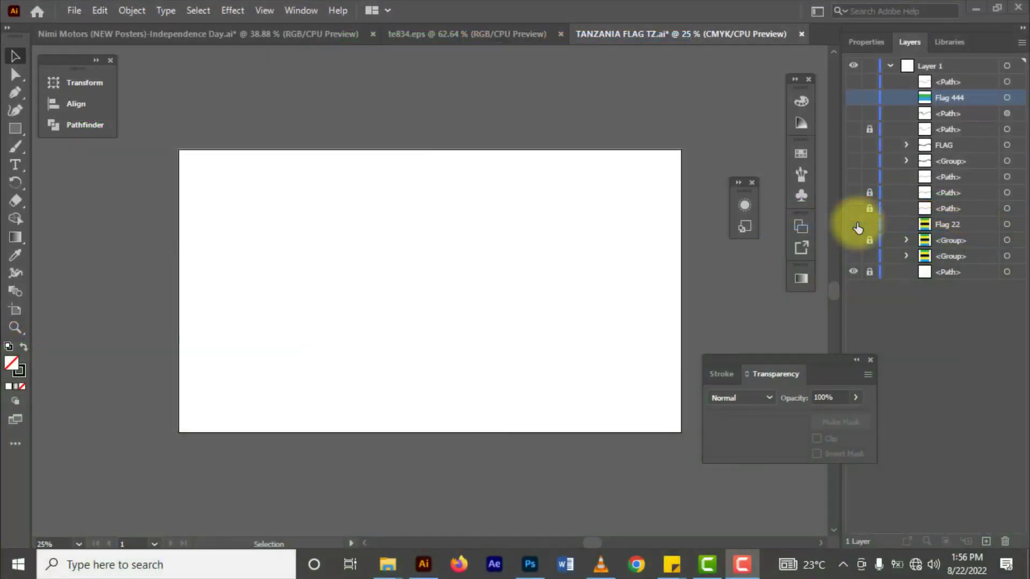
Step: Show the hidden Flag 22 reference layer and draw a wide rectangle for the first stripe
left_click(853, 225)
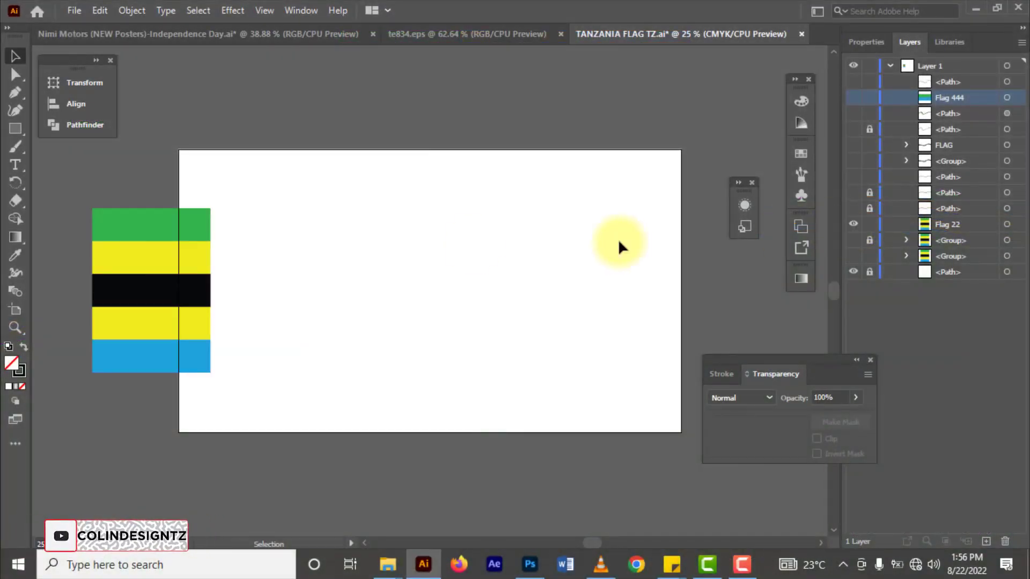
left_click(16, 129)
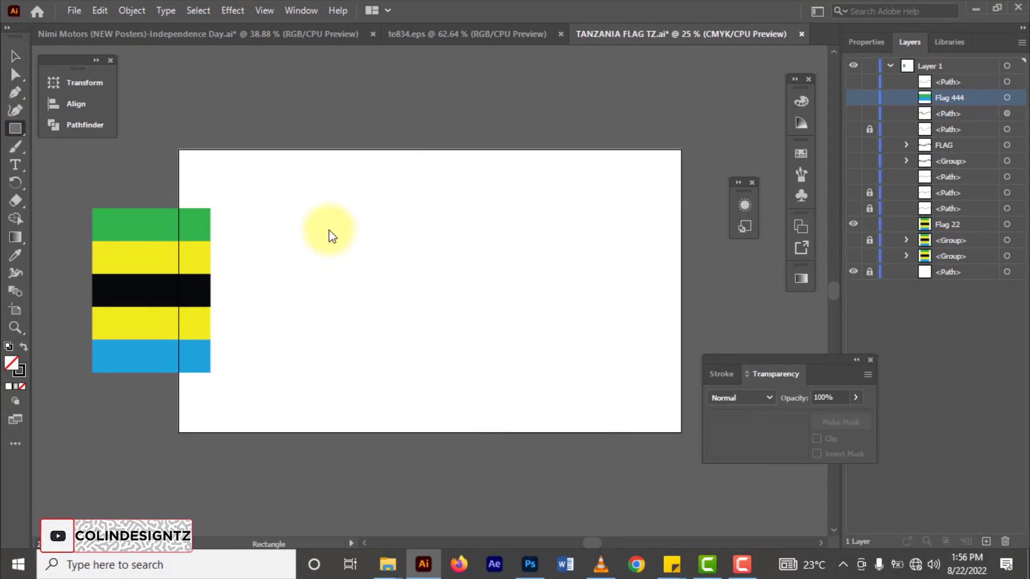
mouse_move(320, 208)
left_mouse_down()
mouse_move(406, 232)
mouse_move(352, 214)
mouse_move(450, 257)
mouse_move(497, 254)
left_mouse_up()
Step: Fill the rectangle with the reference flag's green using the Eyedropper
key("i")
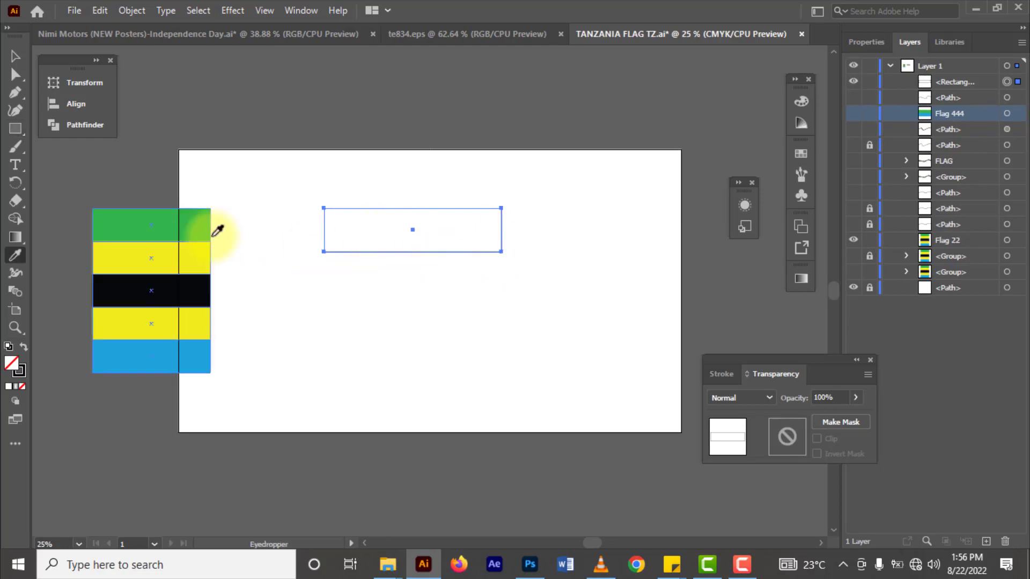
left_click(203, 221)
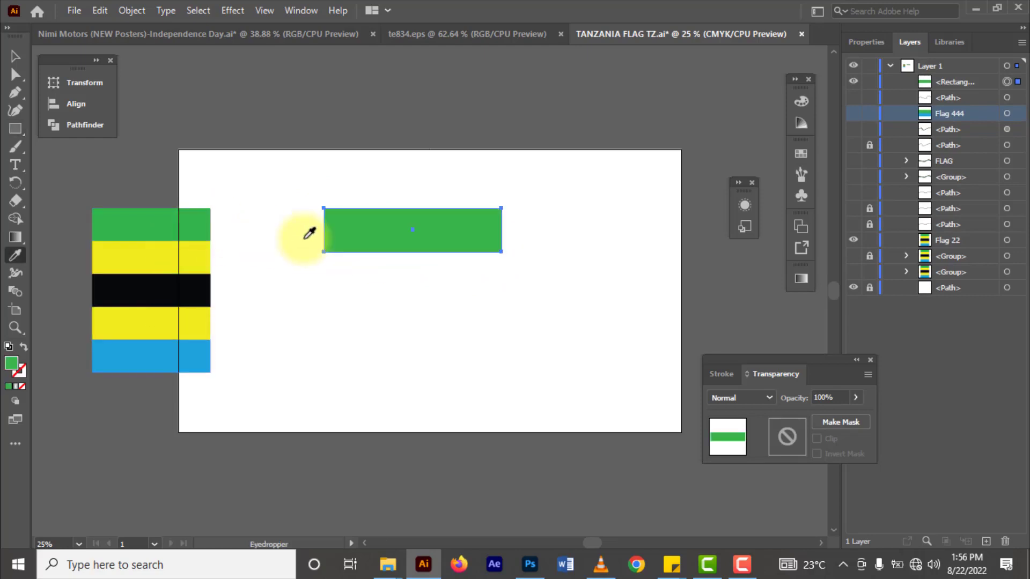
key("v")
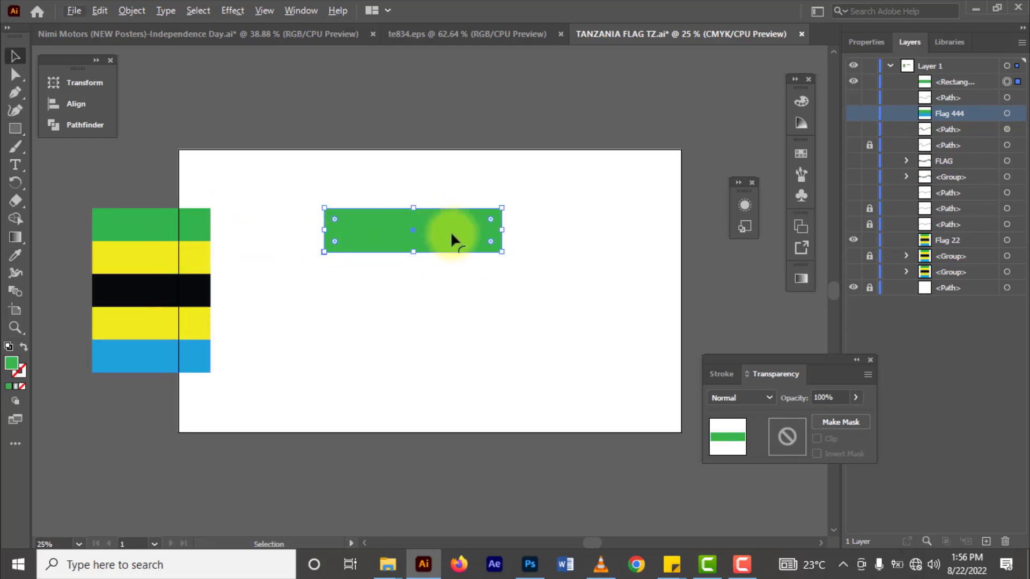
Step: Duplicate the green rectangle straight downward into a stack of five equal stripes
left_click(424, 254)
left_click(423, 232)
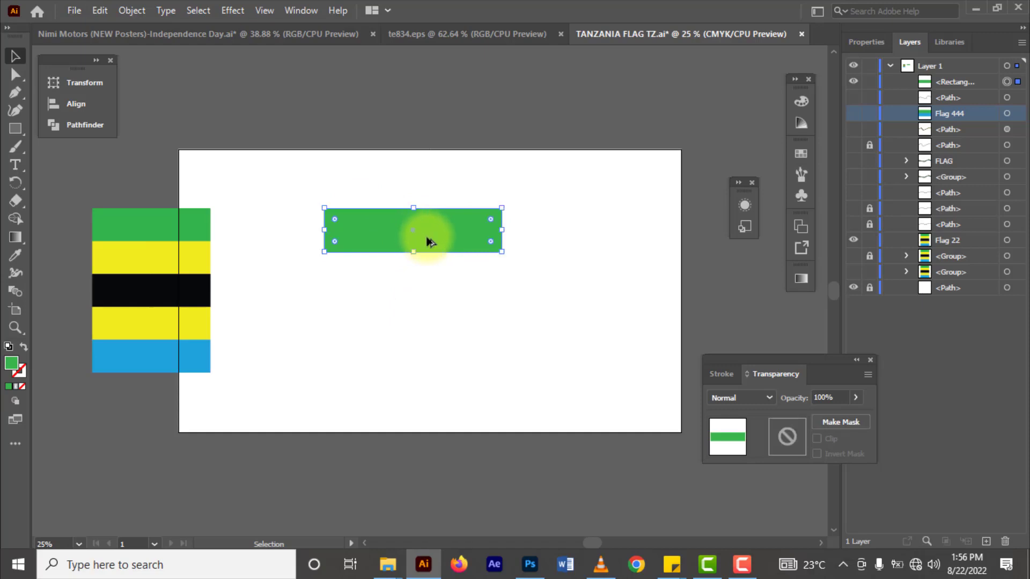
left_click_drag(426, 239, 436, 328)
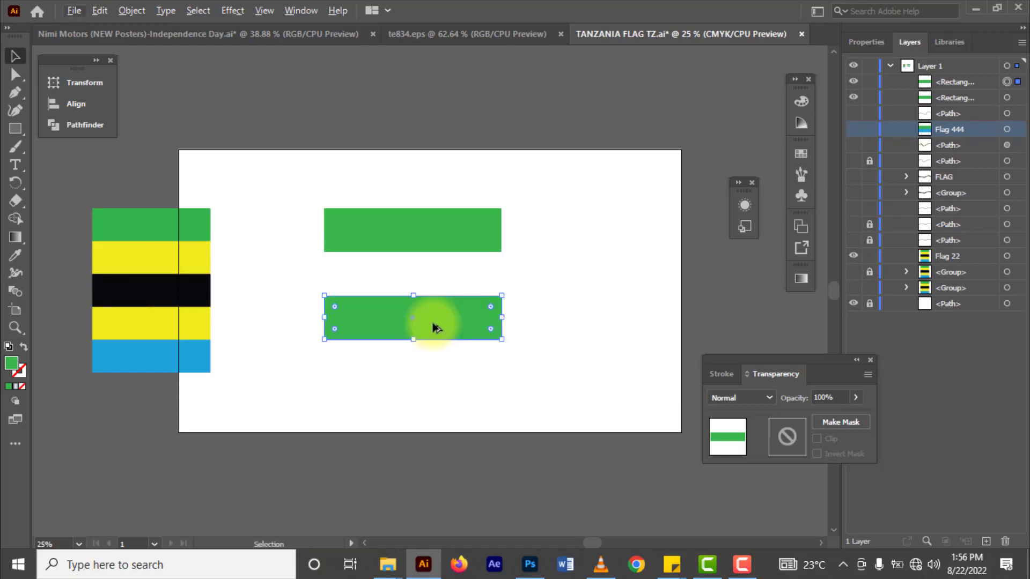
key("ctrl+z")
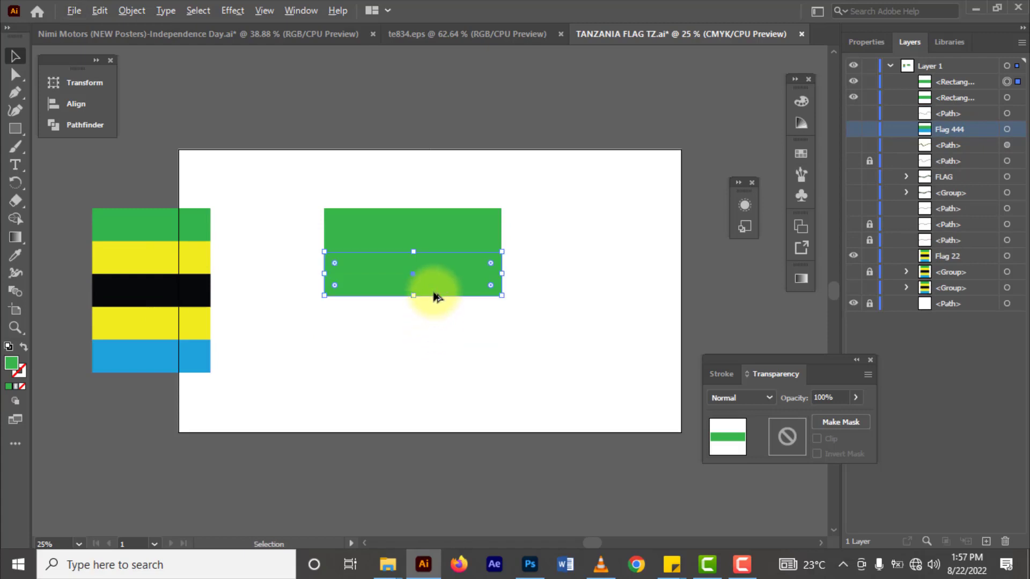
left_click_drag(435, 297, 437, 365)
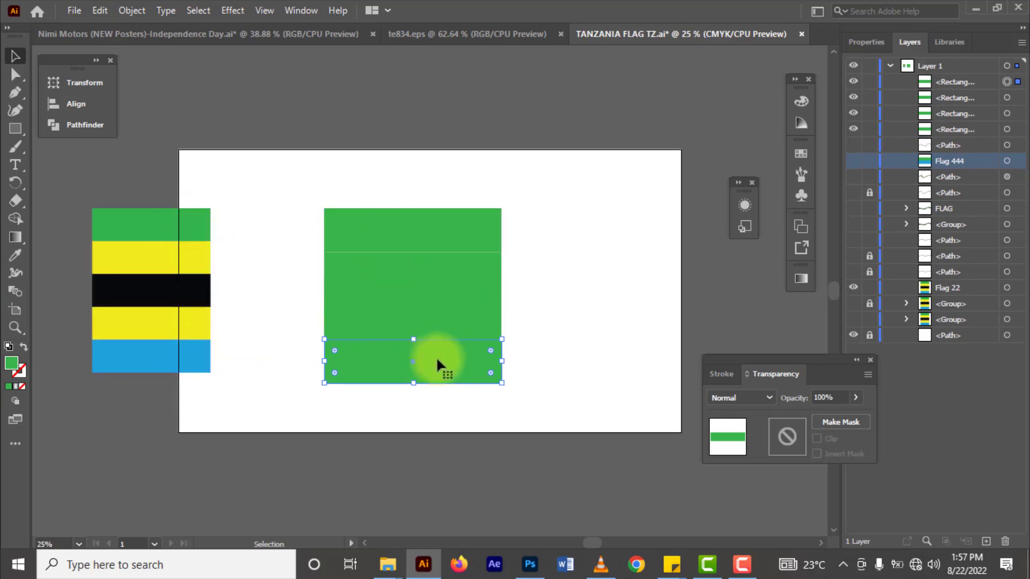
left_click_drag(437, 359, 438, 406)
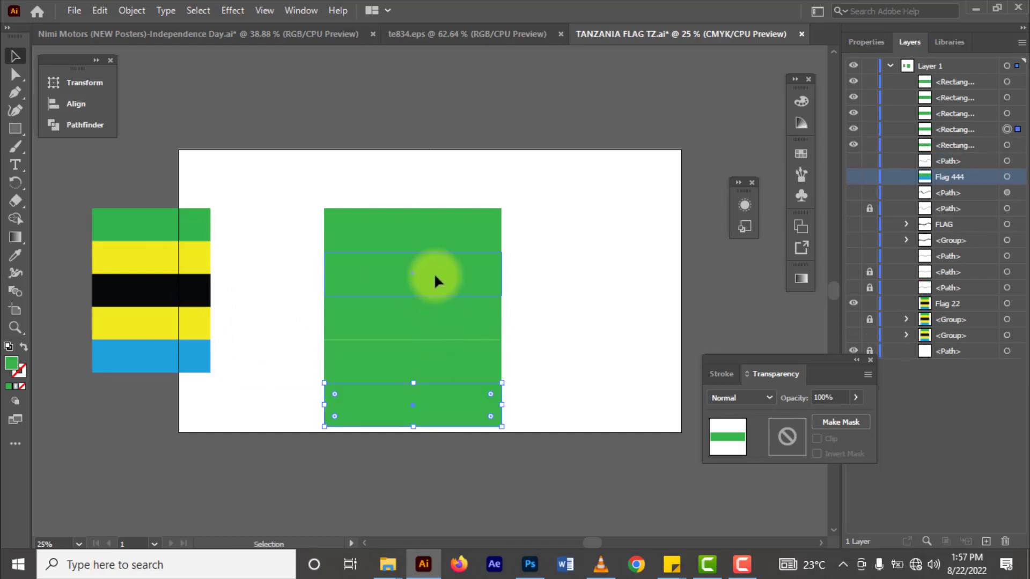
Step: Recolour the second and third stripes yellow and black from the reference flag
left_click(436, 280)
key("i")
left_click(167, 259)
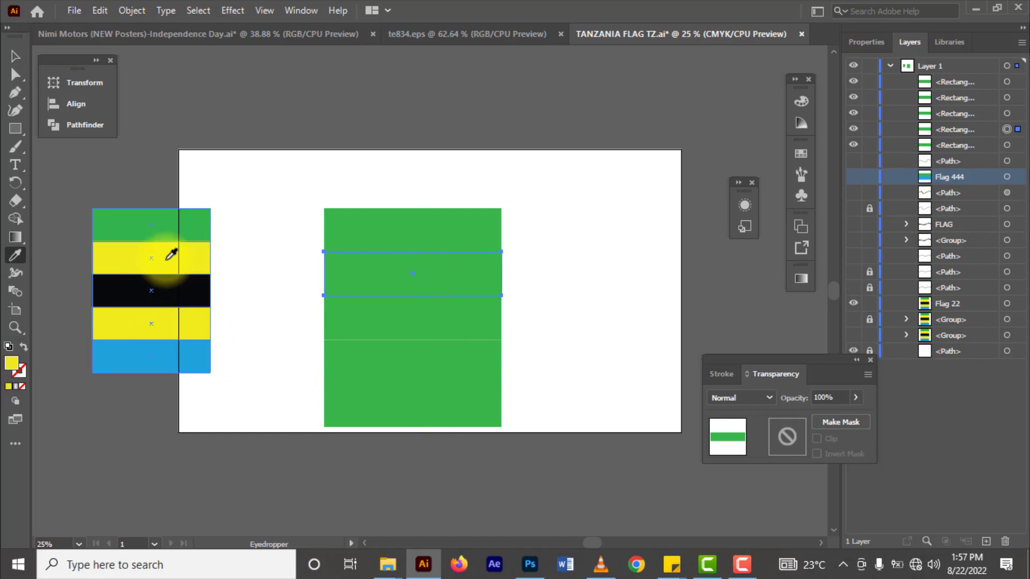
key("v")
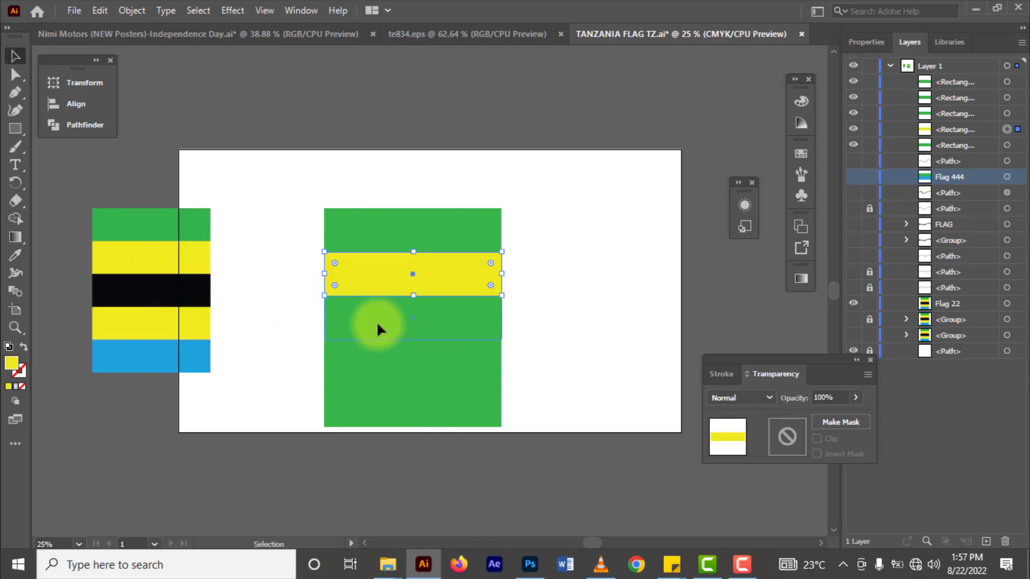
left_click(378, 325)
key("i")
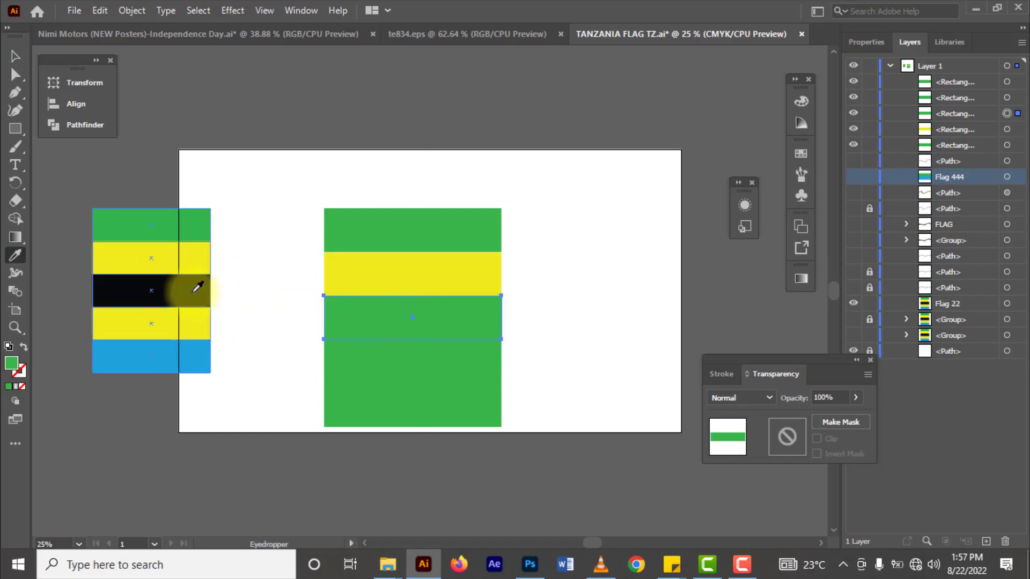
left_click(197, 288)
key("v")
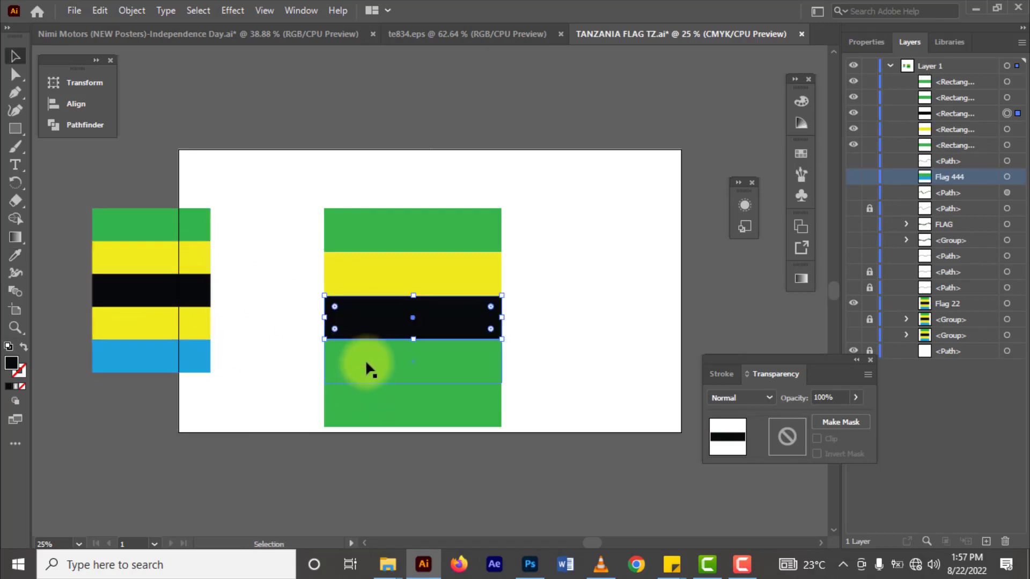
Step: Recolour the fourth and fifth stripes yellow and blue, then select all five stripes
left_click(366, 359)
key("i")
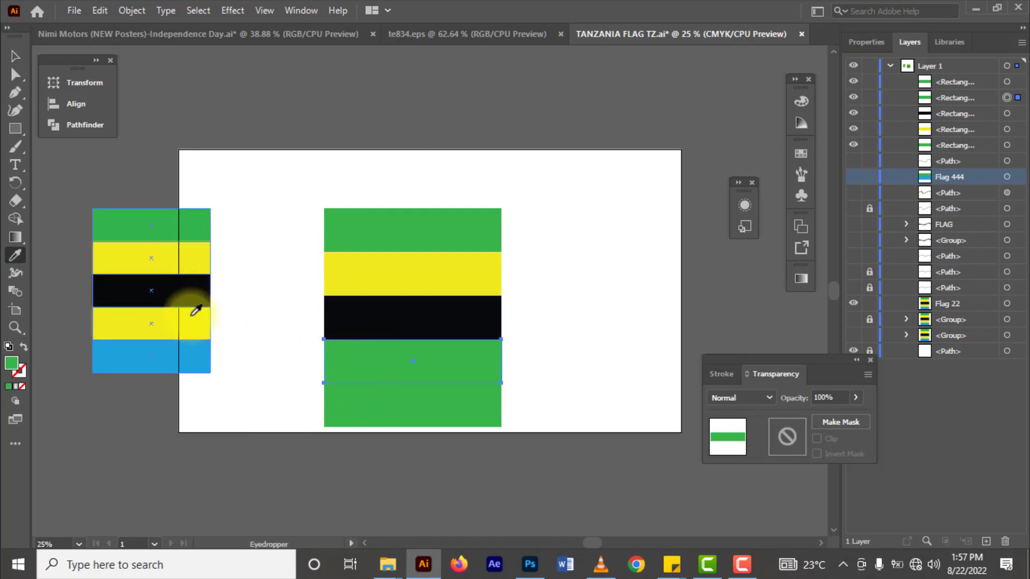
left_click(196, 311)
key("v")
left_click(391, 392)
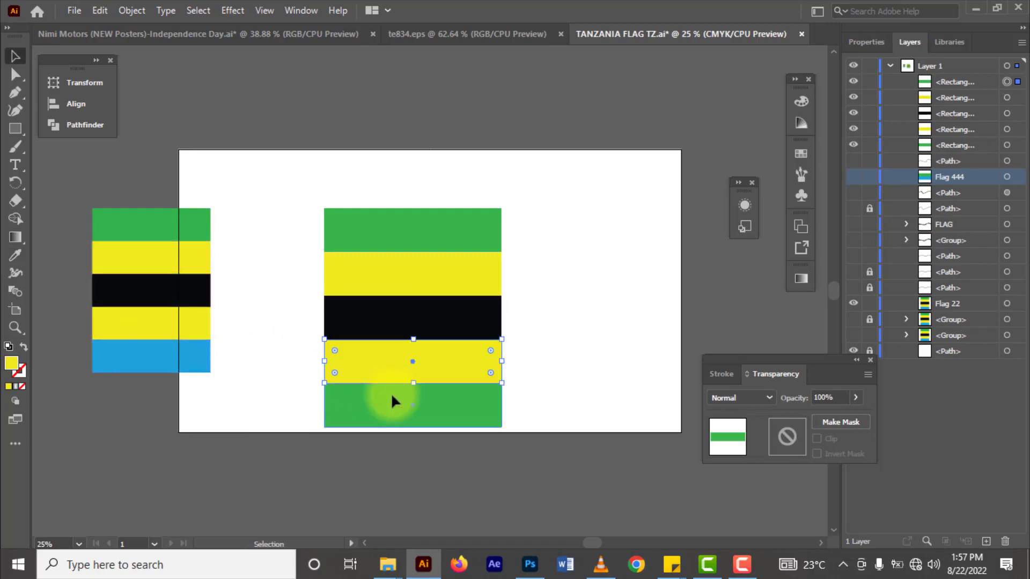
key("i")
left_click(207, 360)
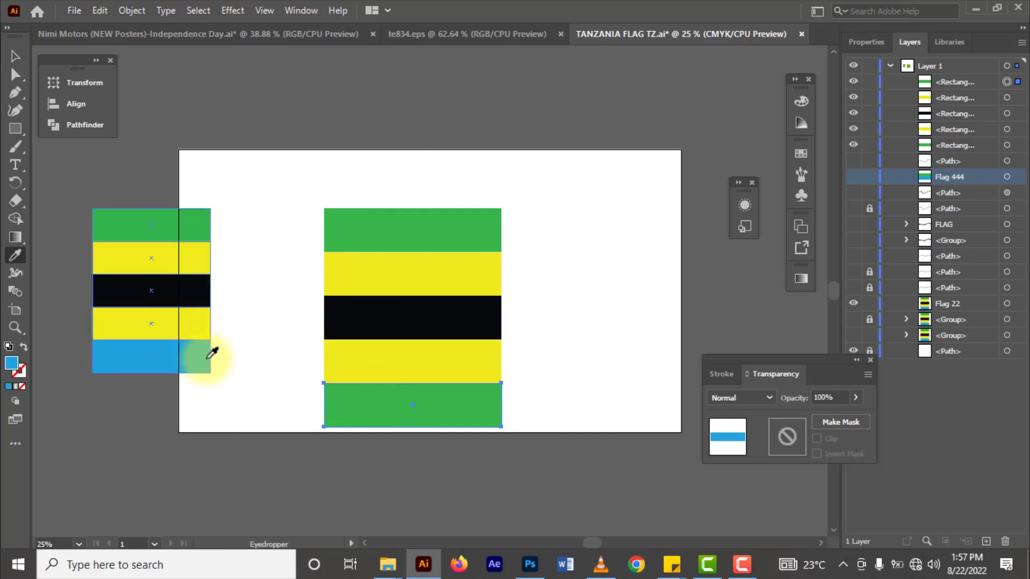
key("v")
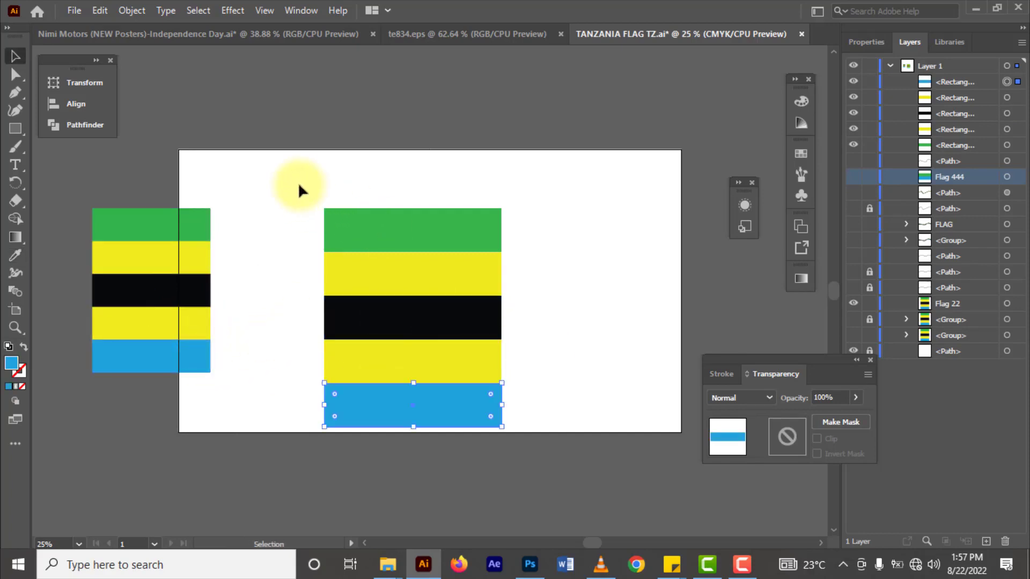
left_click_drag(298, 184, 521, 438)
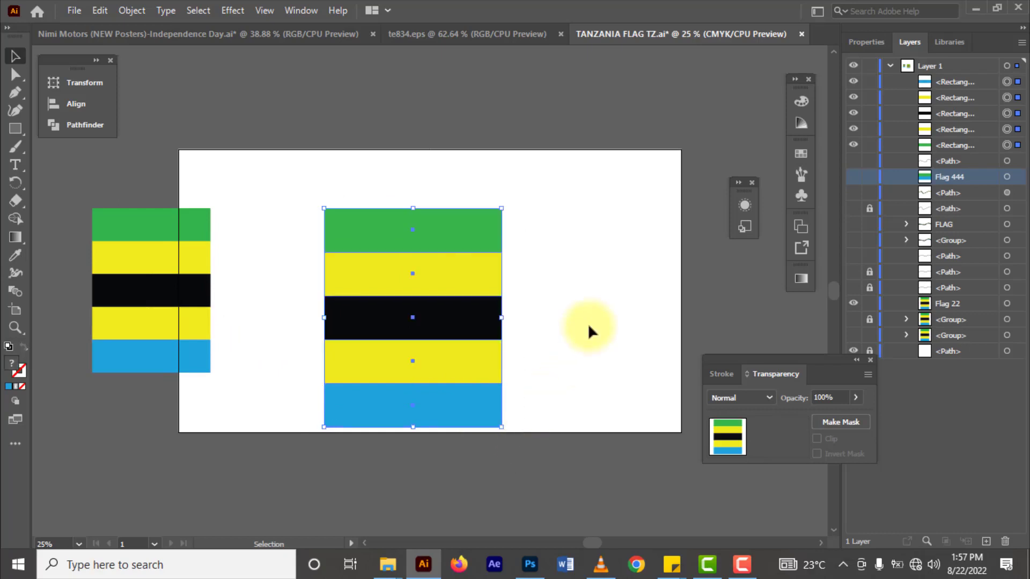
Step: Save the selected five-stripe flag as a new symbol named FLAGJJ
left_click(799, 195)
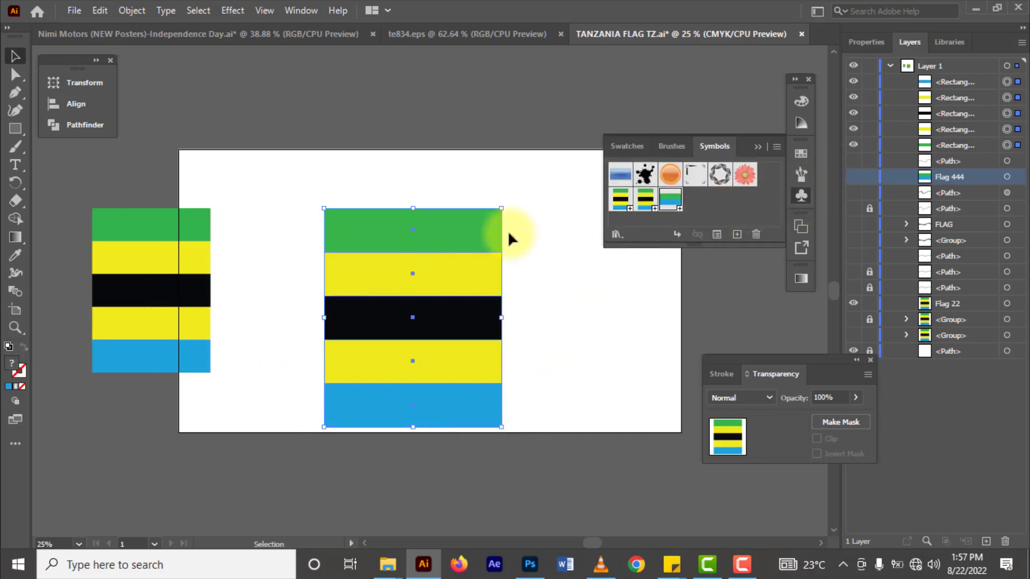
left_click(736, 235)
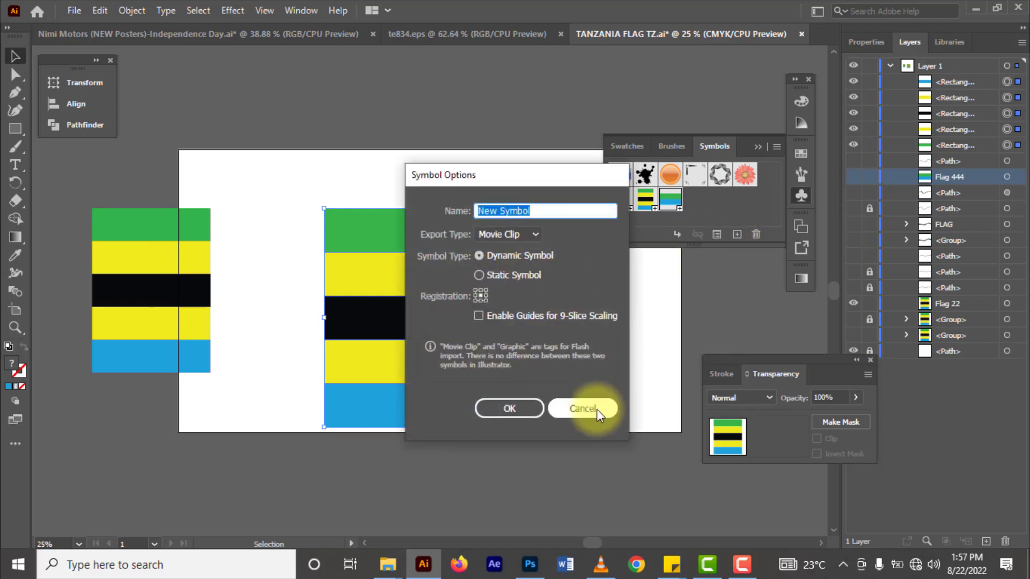
type("F")
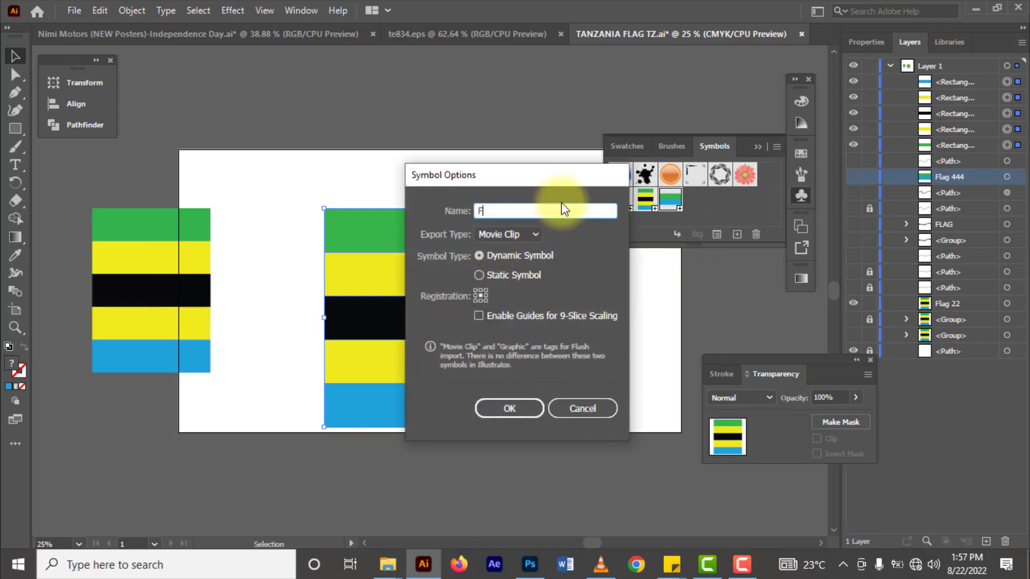
type("la")
key("BackSpace")
key("BackSpace")
key("BackSpace")
type("Fl")
key("BackSpace")
type("LAG")
type("JJ")
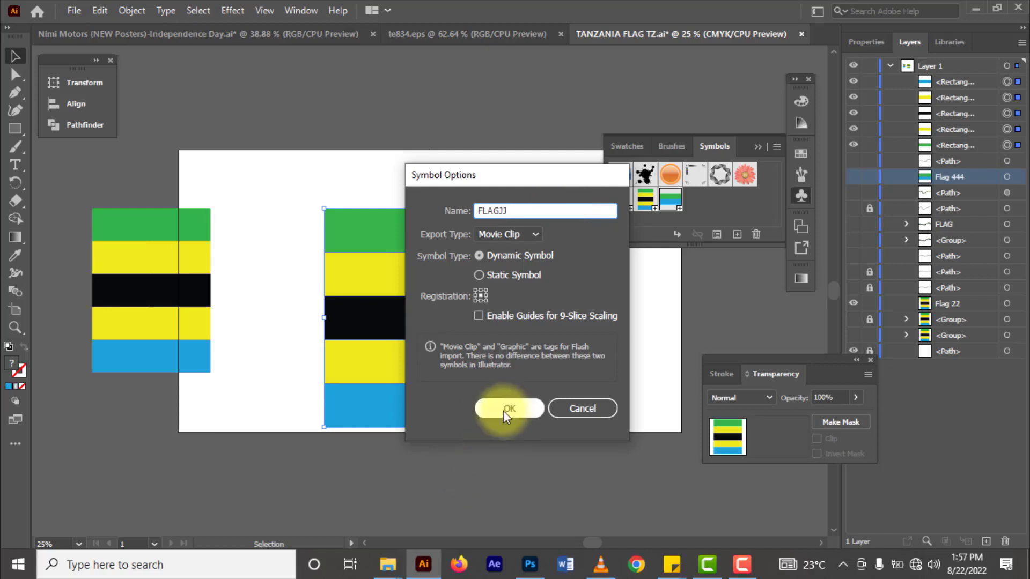
left_click(597, 412)
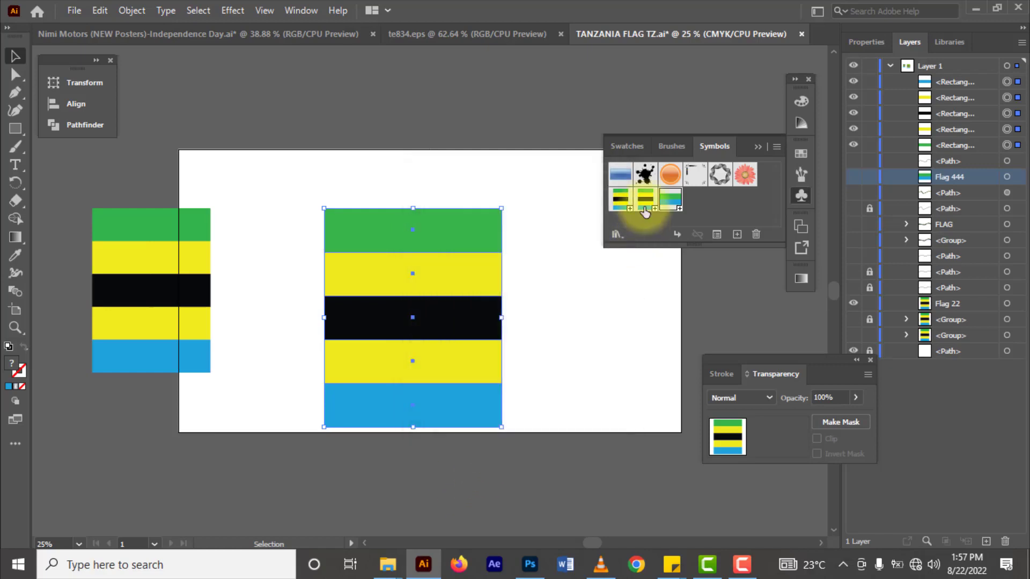
Step: Delete the stripes, show the wavy guide curve layer and hide the reference flag
key("Delete")
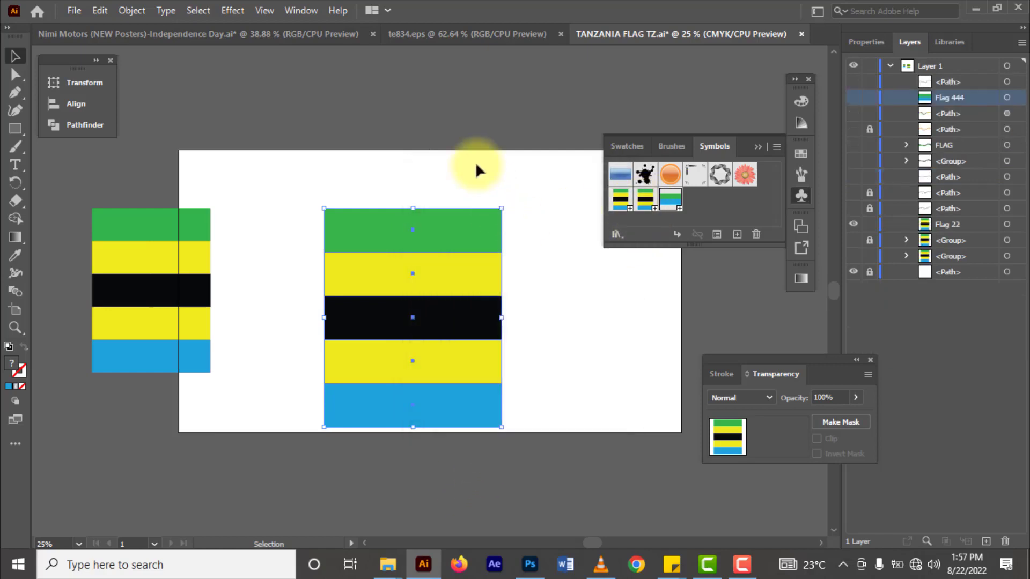
key("Delete")
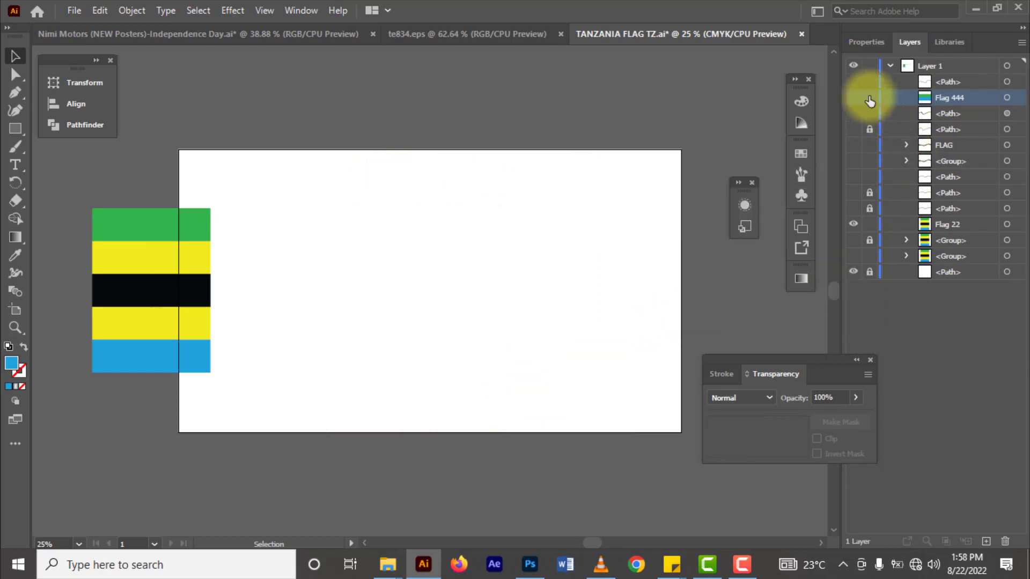
left_click(853, 82)
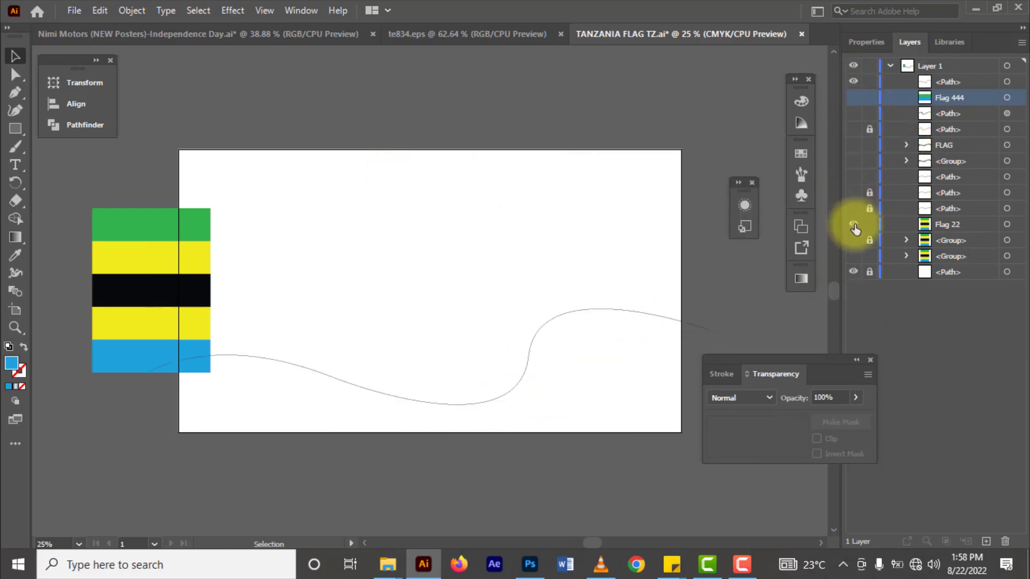
left_click(853, 224)
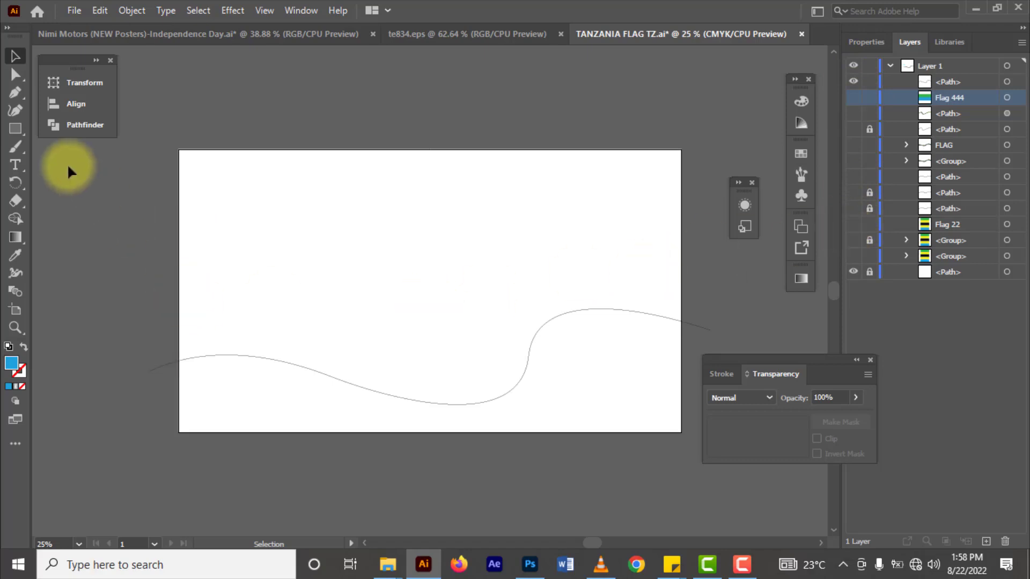
Step: Draw a curved ribbon path with the Pen tool from the artboard's left edge past the right
left_click(13, 95)
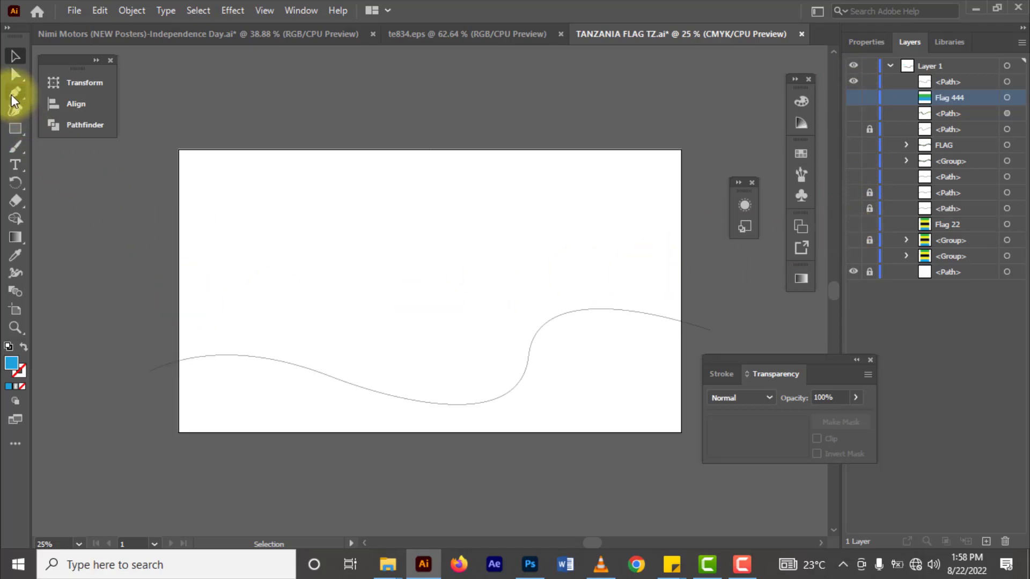
left_click(167, 268)
left_click_drag(377, 218, 465, 255)
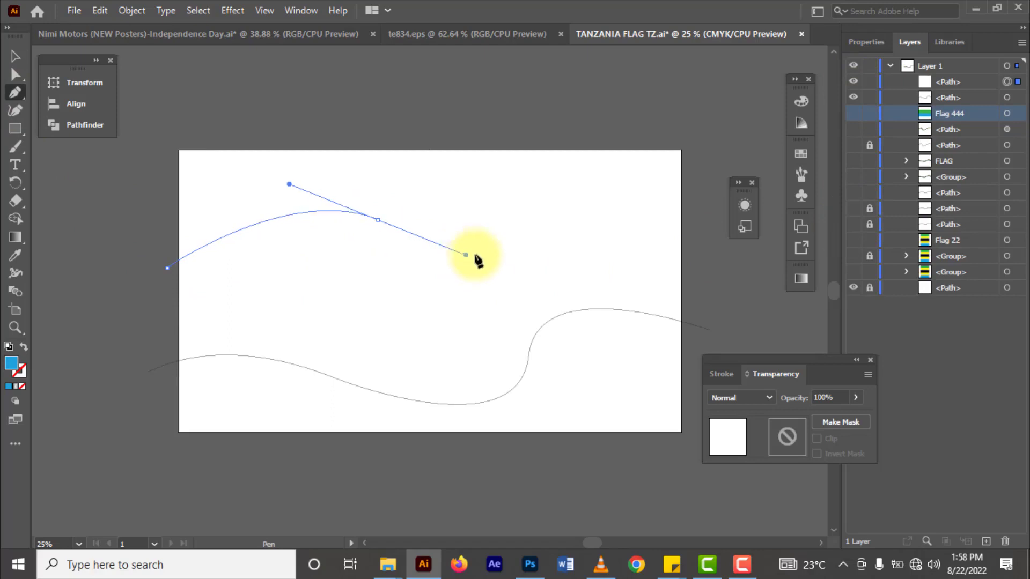
left_click_drag(544, 239, 589, 211)
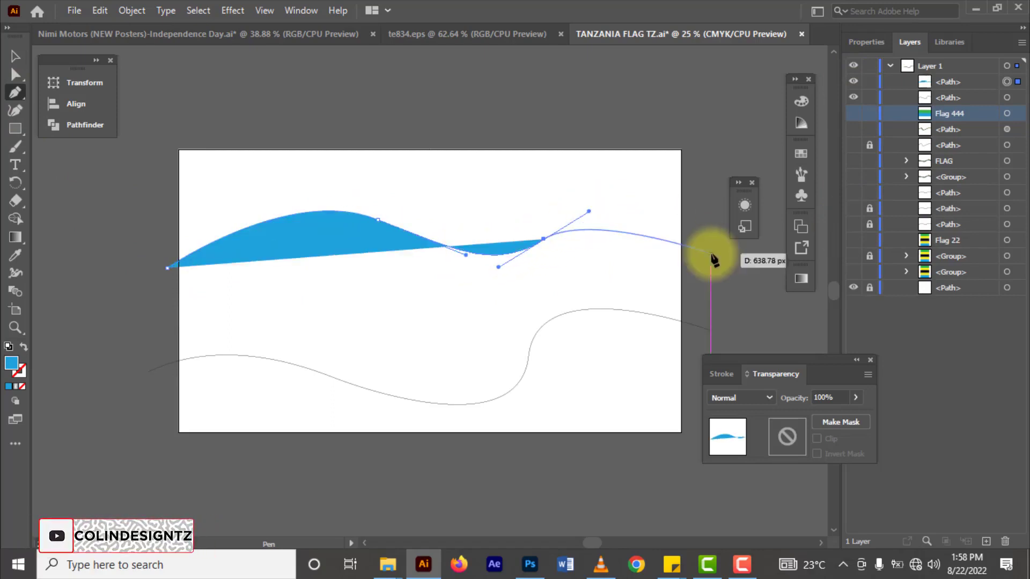
left_click_drag(711, 254, 737, 283)
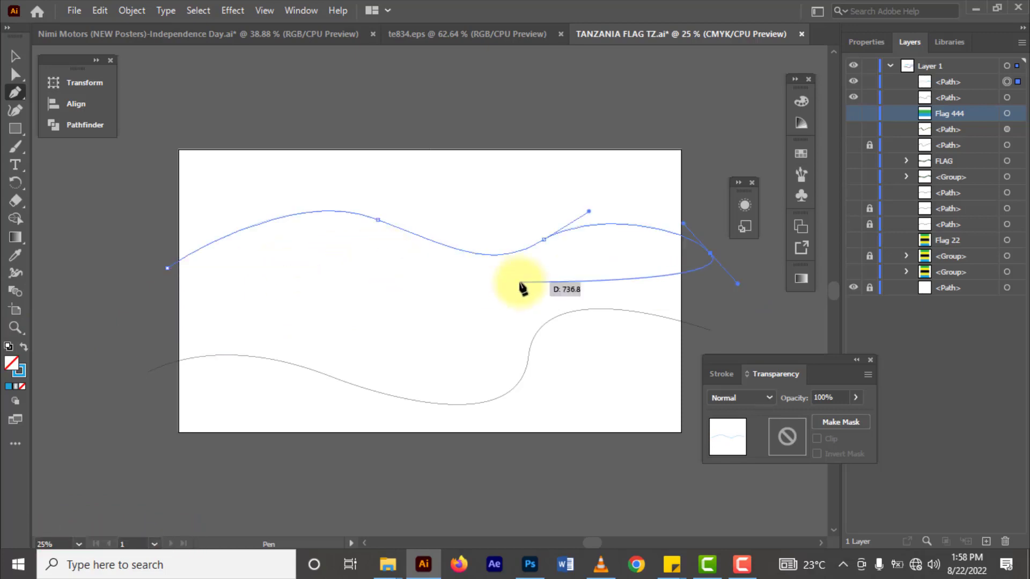
key("v")
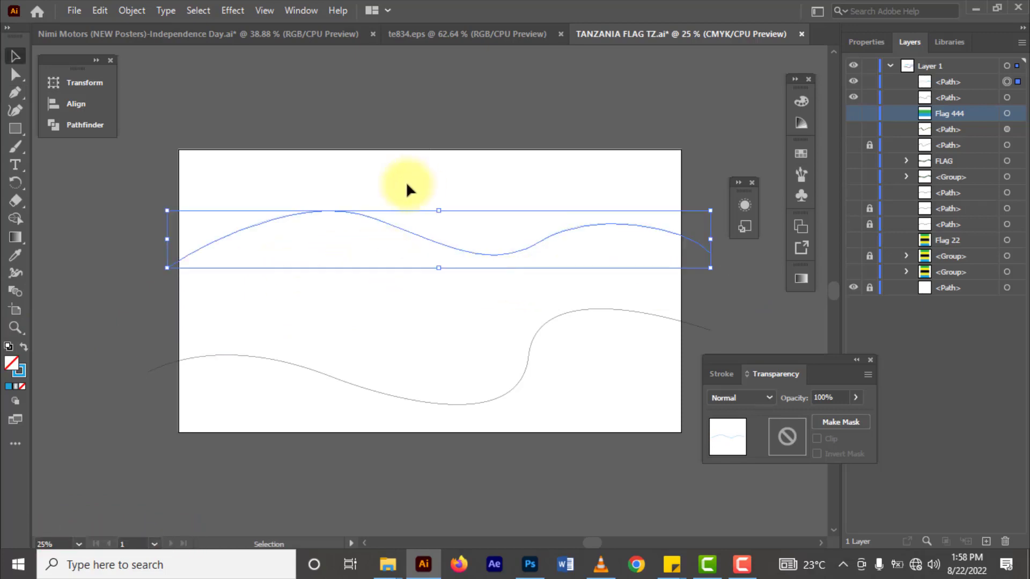
Step: Delete the upper wave curve so only the lower wave line remains
left_click(406, 184)
left_click_drag(368, 177, 396, 222)
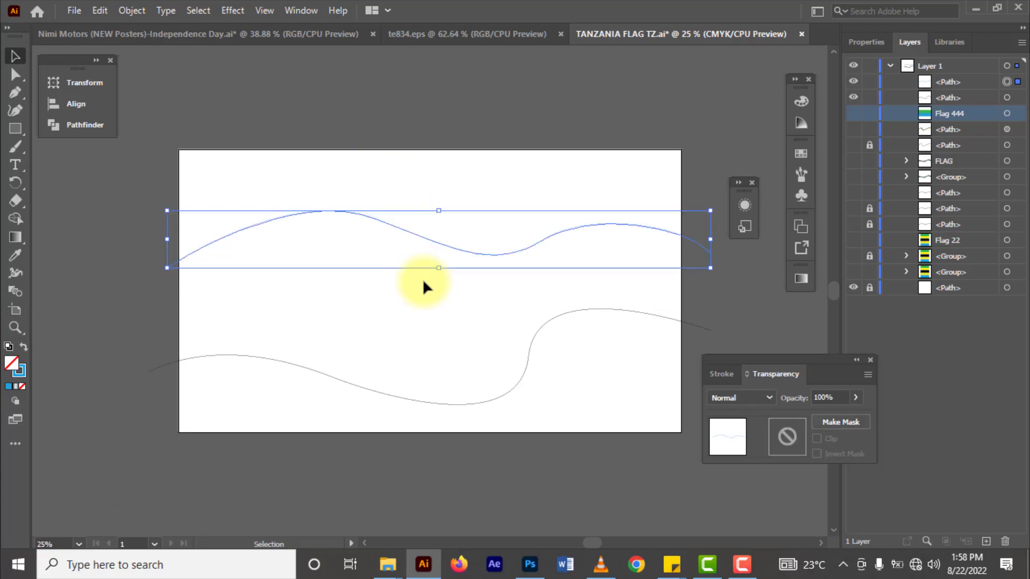
key("Delete")
Step: Apply 3D Extrude & Bevel to the lower wave line with Custom Rotation
left_click(499, 407)
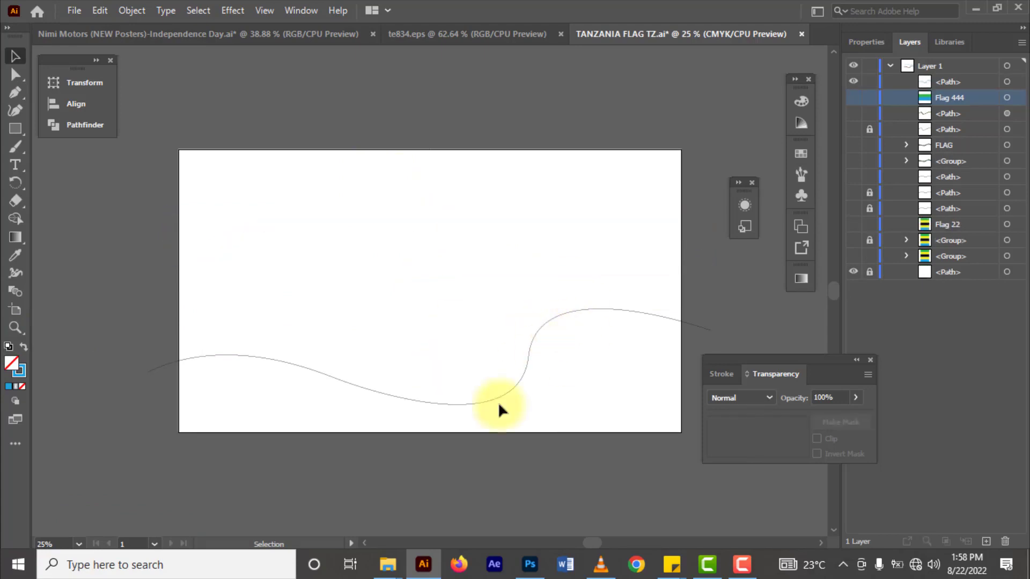
left_click(586, 308)
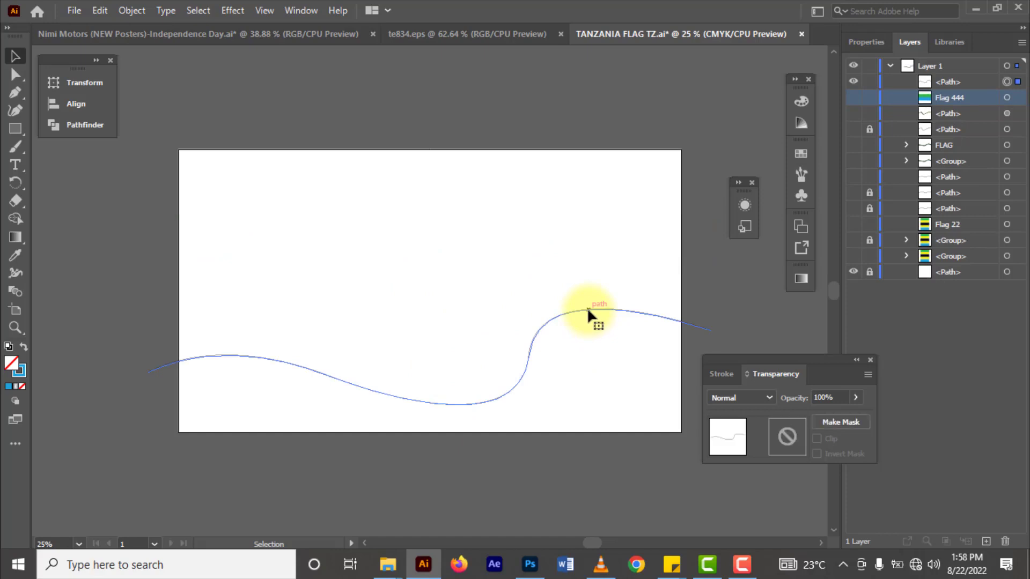
left_click(231, 10)
mouse_move(246, 97)
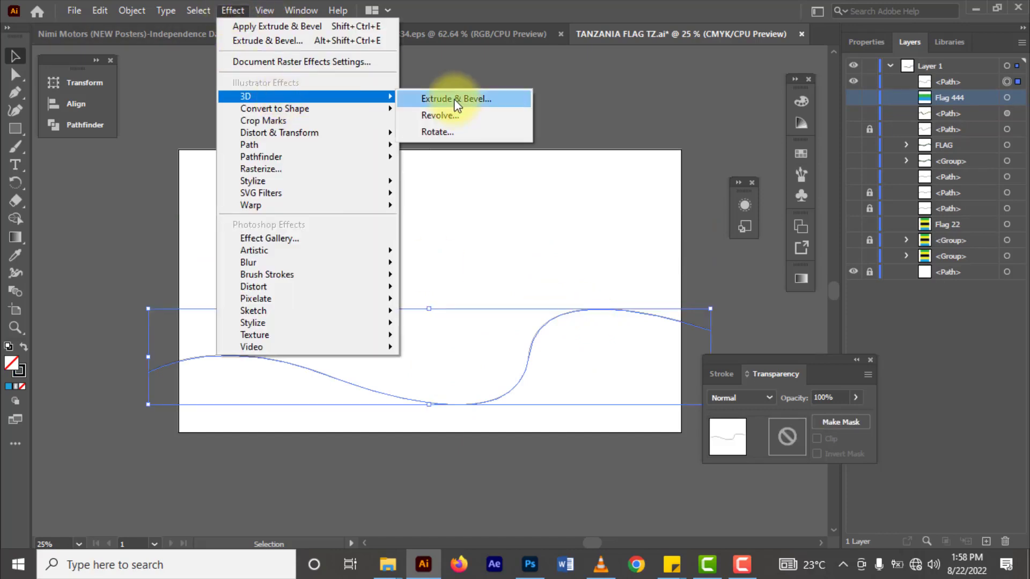
left_click(454, 99)
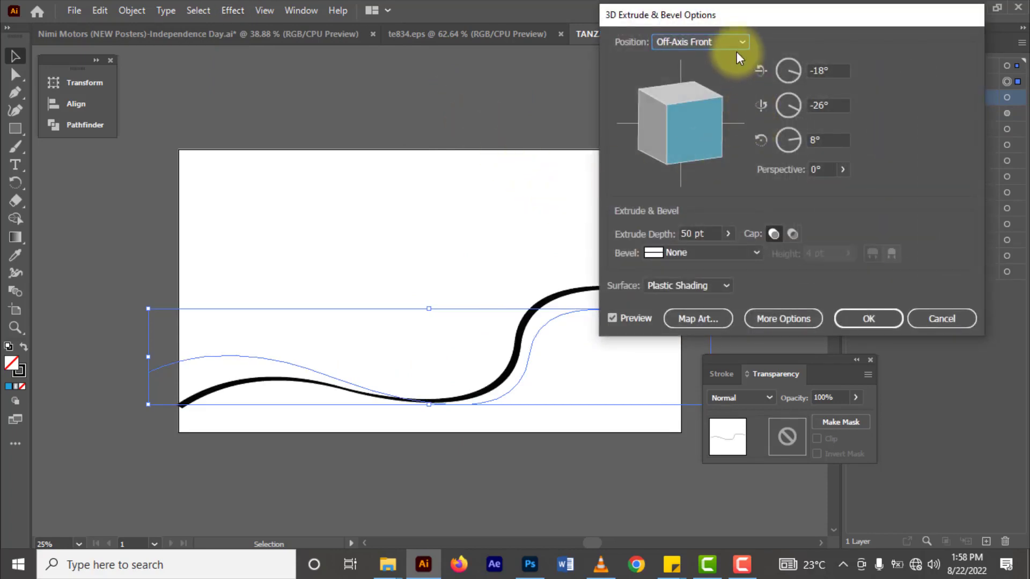
left_click(733, 44)
left_click(727, 59)
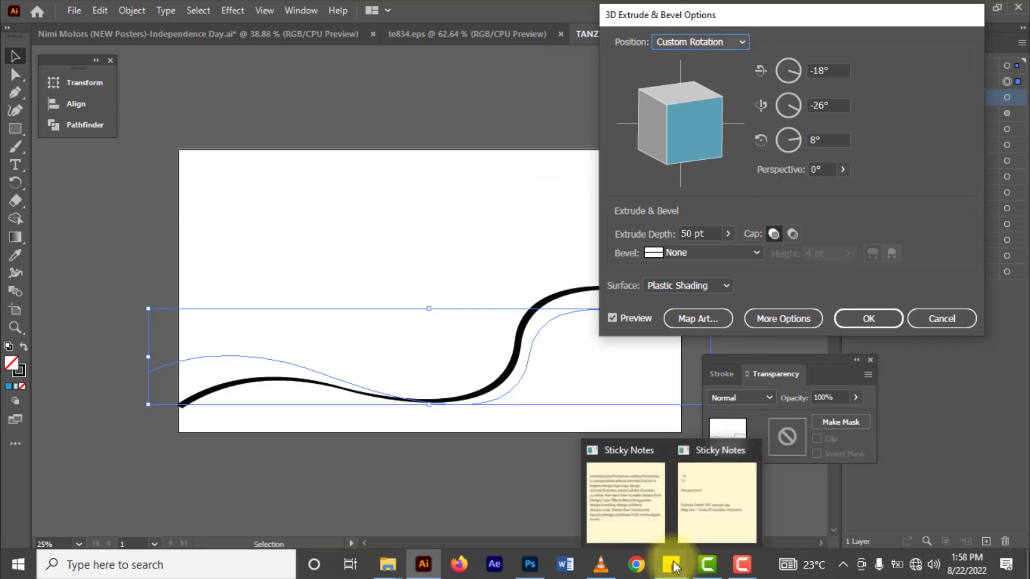
left_click(700, 512)
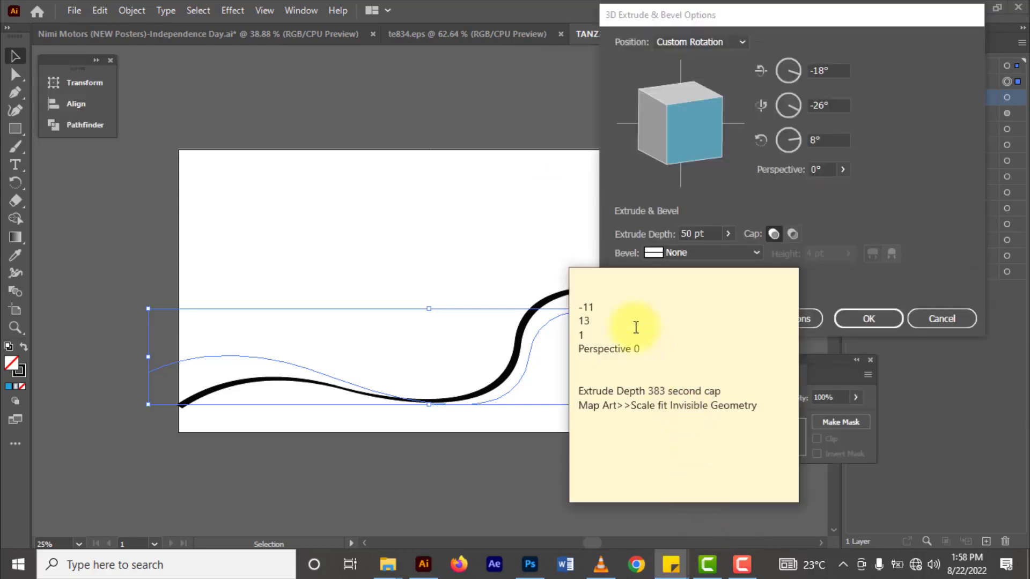
left_click(641, 349)
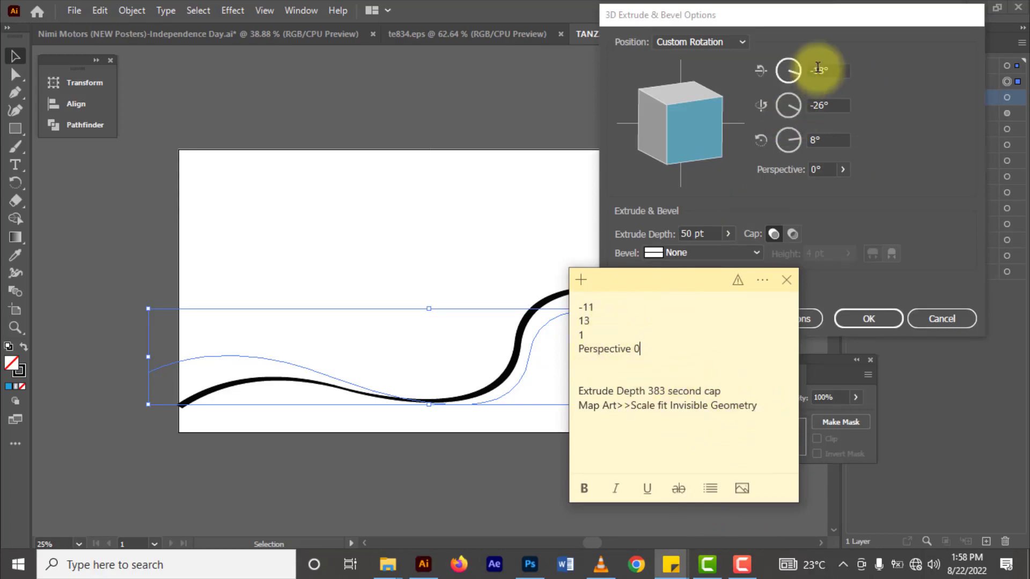
Step: Set rotation to -11°, 13°, 1°, extrude depth 383 pt, and turn the cap off
left_click(833, 69)
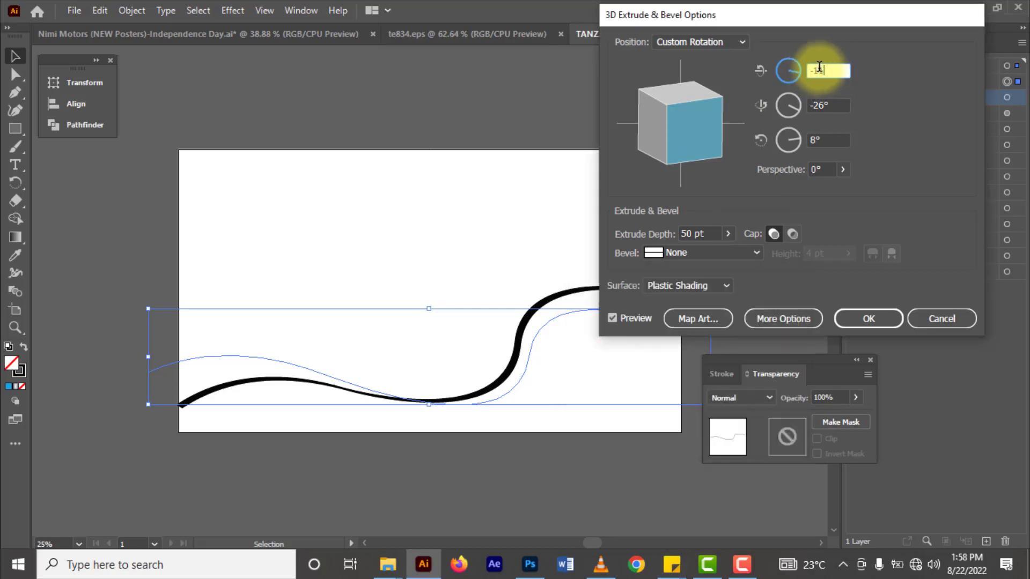
type("1")
left_click(807, 105)
type("1")
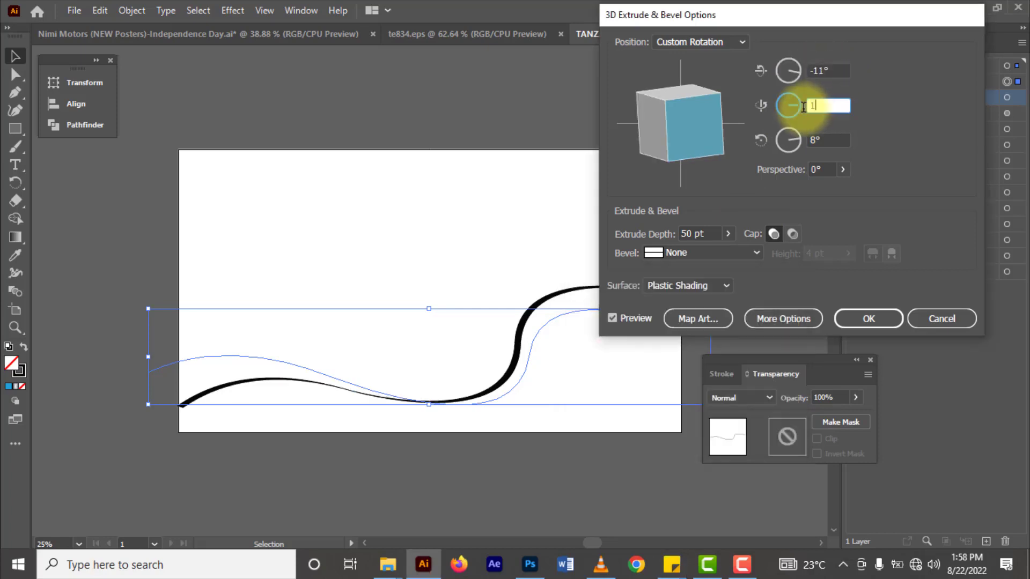
left_click(803, 140)
type("1")
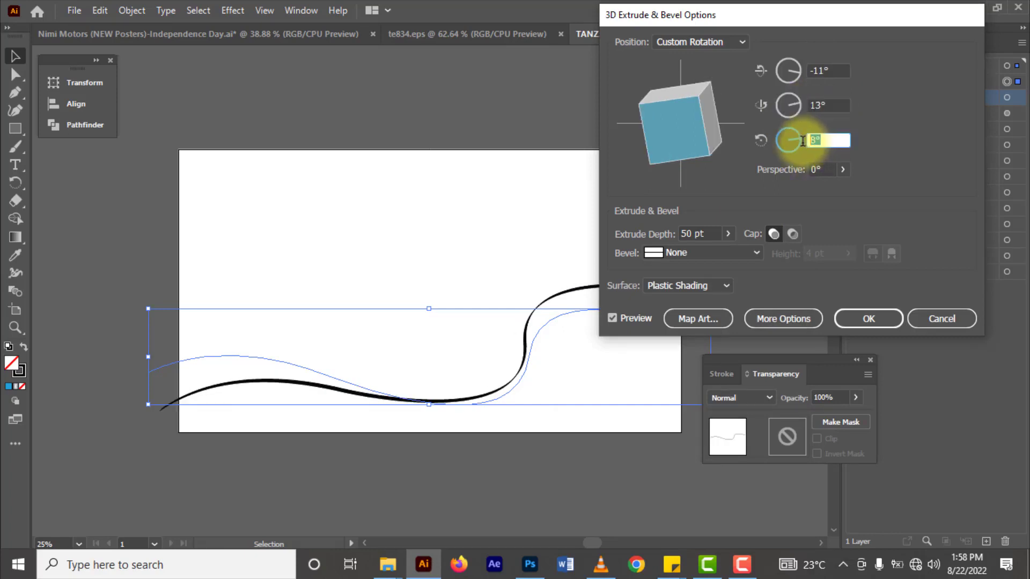
left_click(706, 232)
type("383")
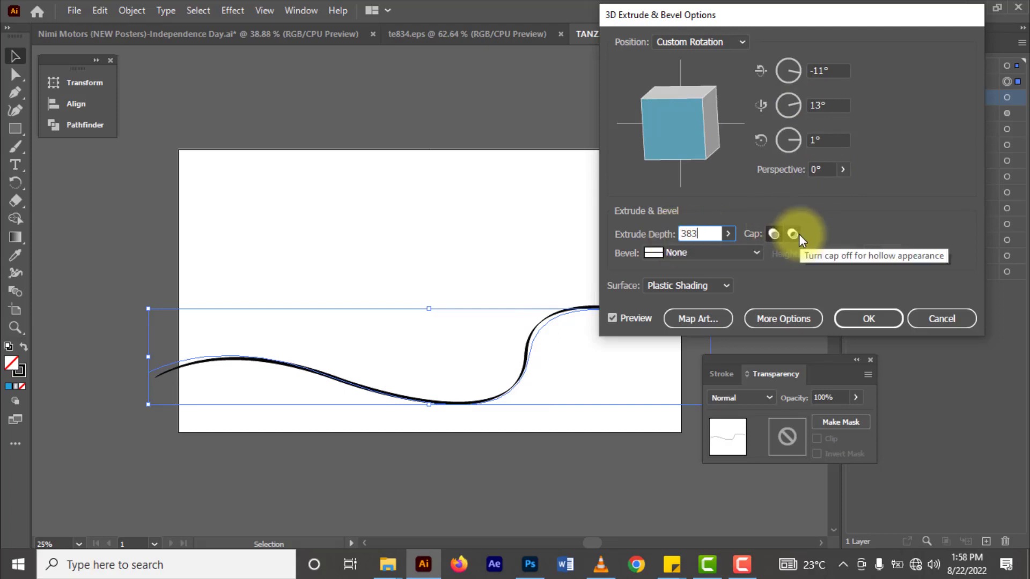
left_click(793, 234)
left_click(703, 313)
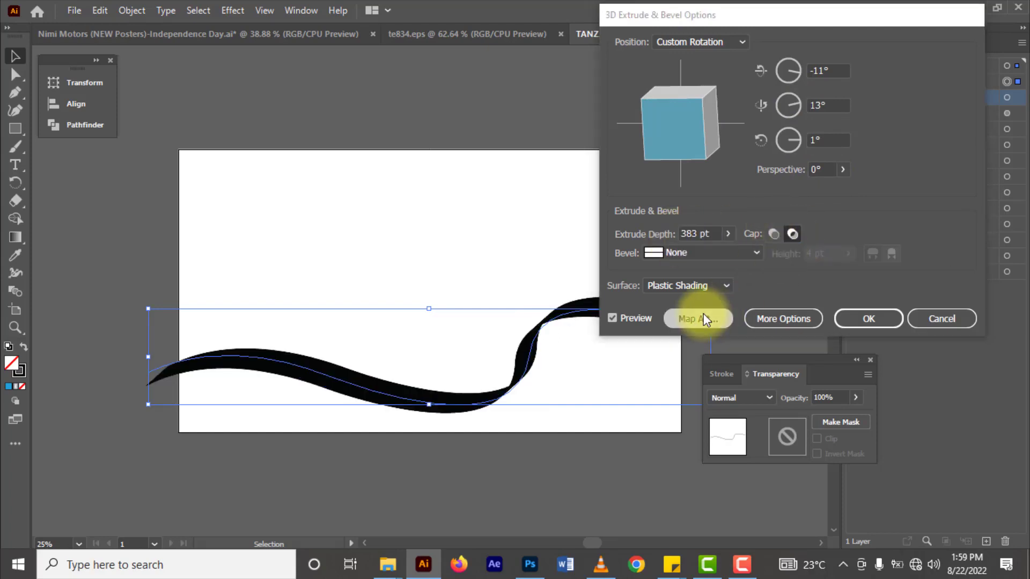
Step: Map the Flag 22 symbol onto the ribbon with Scale to Fit and Invisible Geometry, confirming both dialogs
left_click(719, 44)
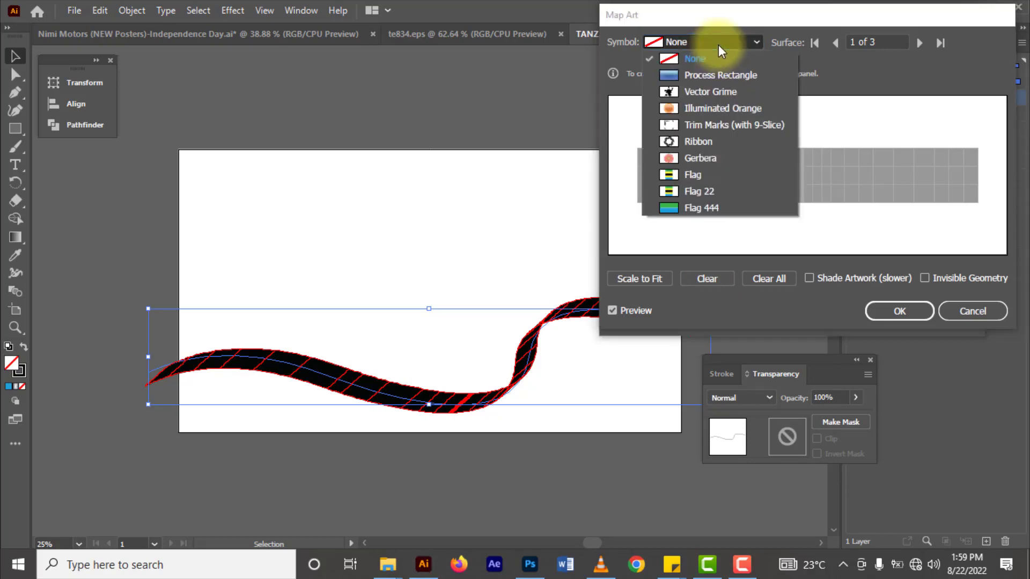
left_click(709, 193)
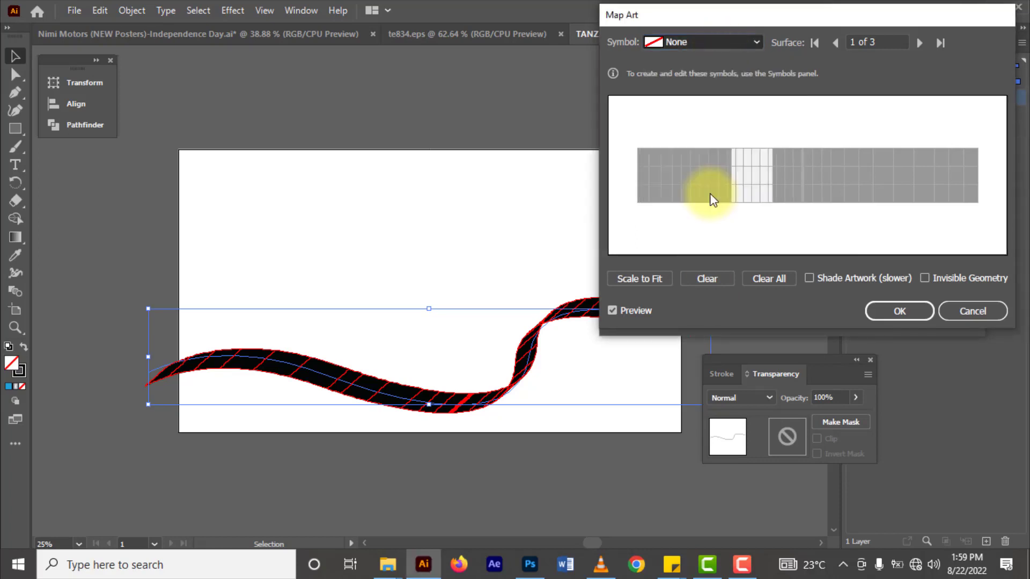
left_click(655, 278)
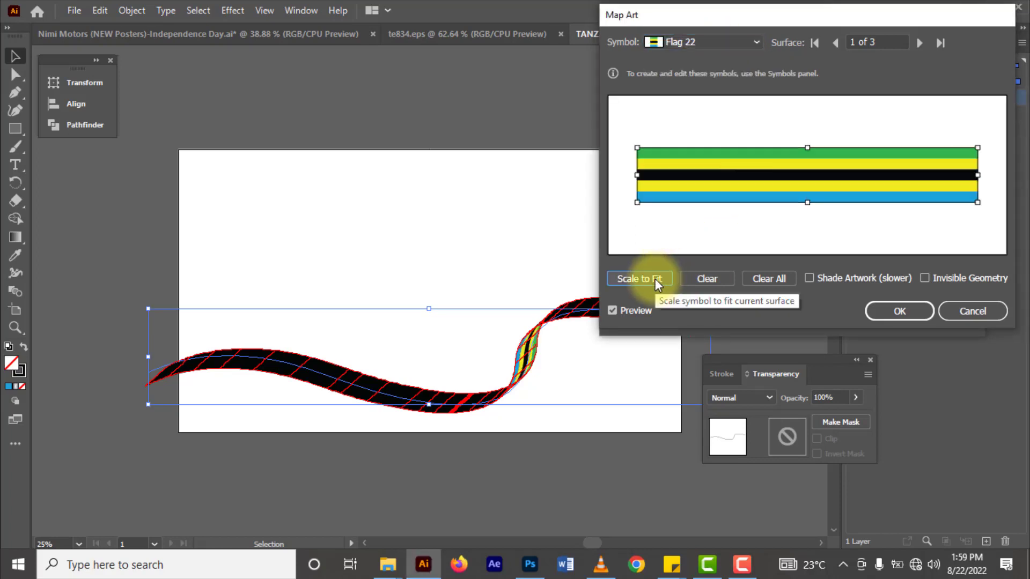
left_click(924, 279)
left_click(905, 311)
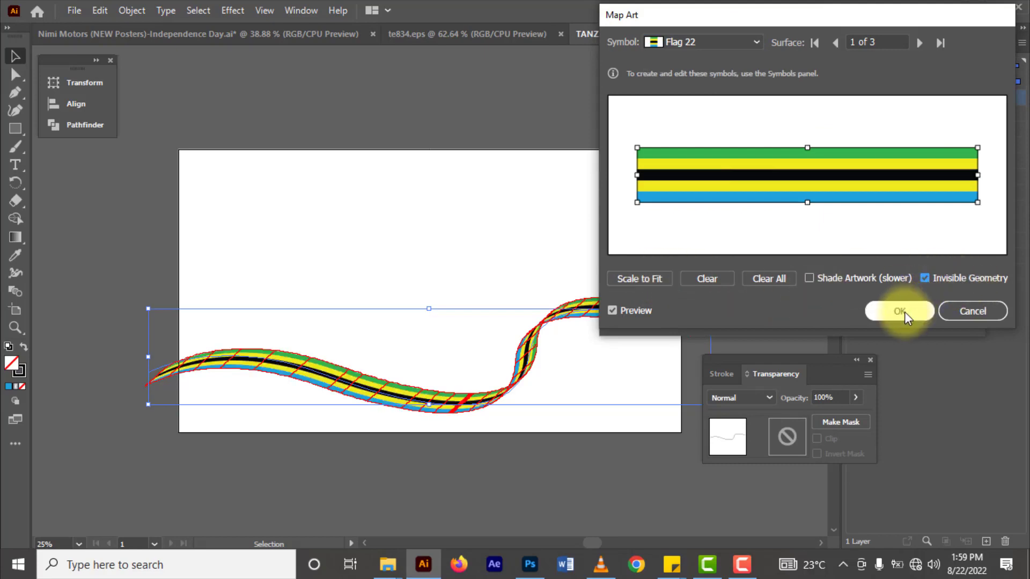
left_click(872, 320)
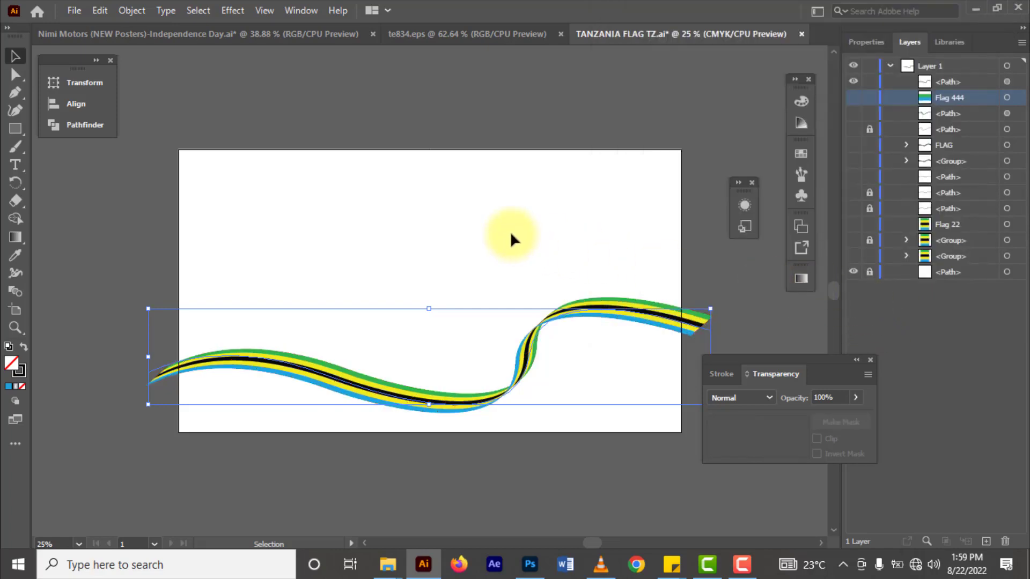
Step: Select the flag ribbon and expand its appearance into real shapes
left_click(510, 231)
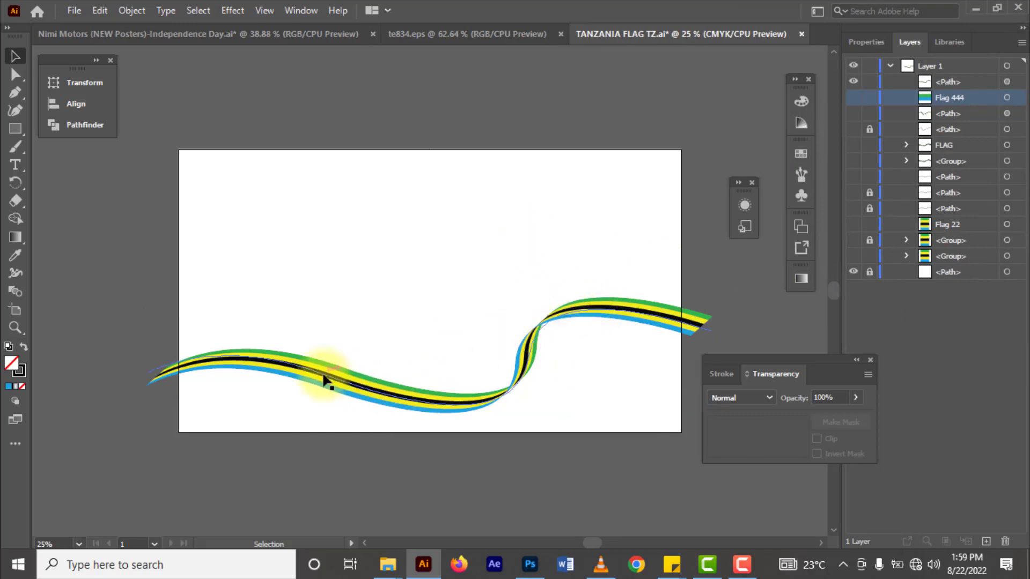
left_click(257, 368)
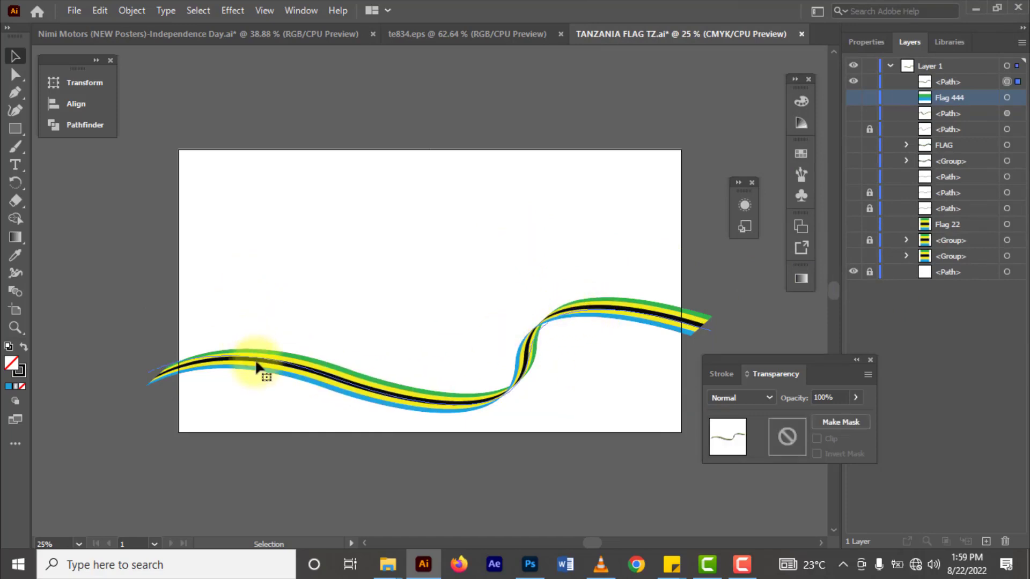
key("ctrl+shift+b")
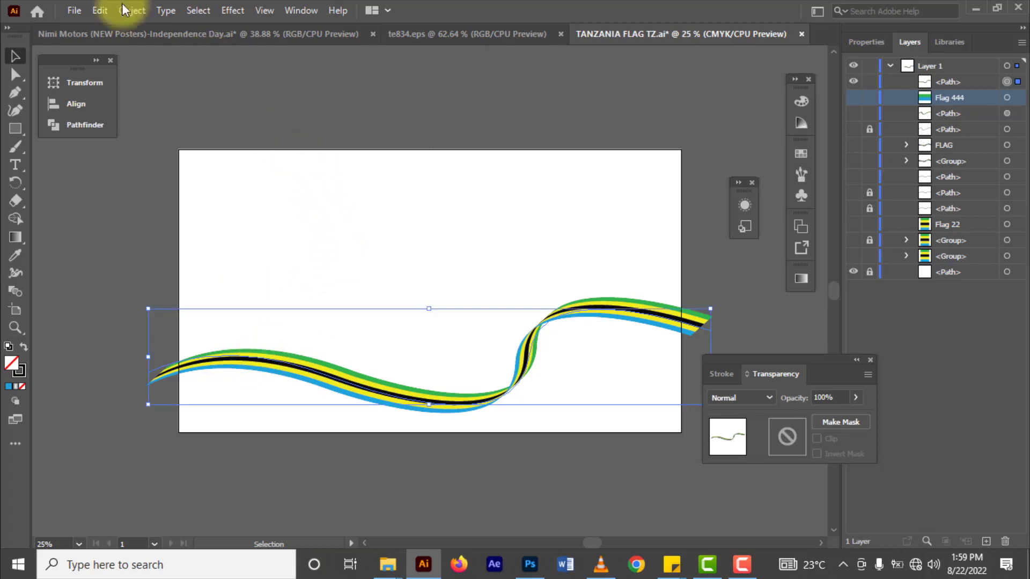
left_click(127, 8)
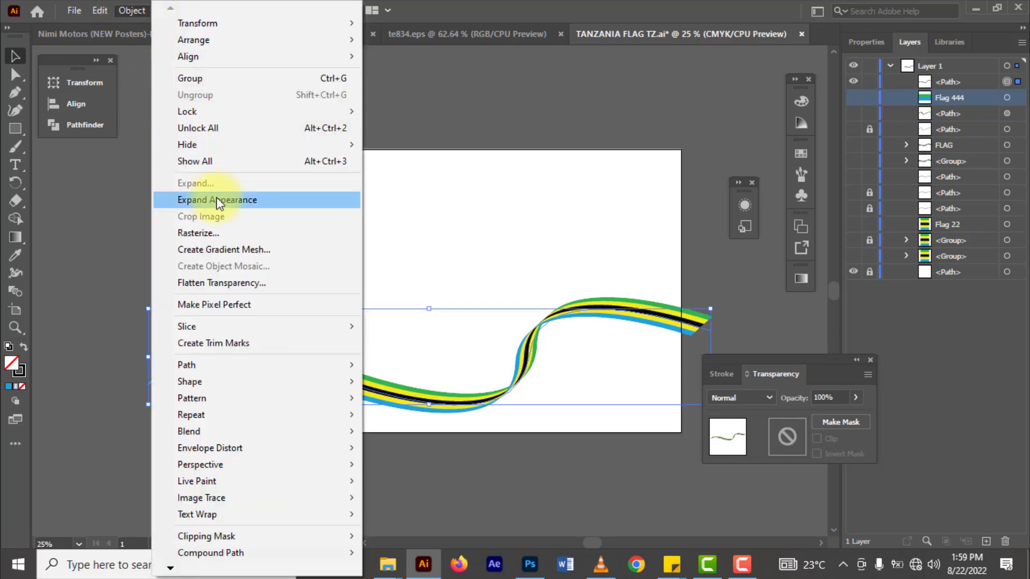
left_click(217, 200)
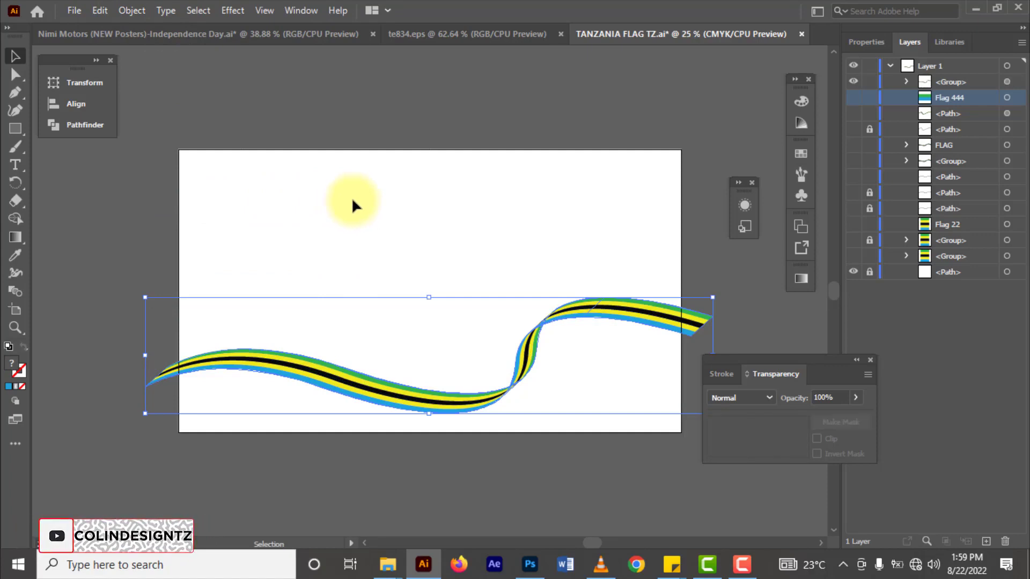
Step: Ungroup the expanded ribbon twice and release its clipping masks
left_click(584, 313)
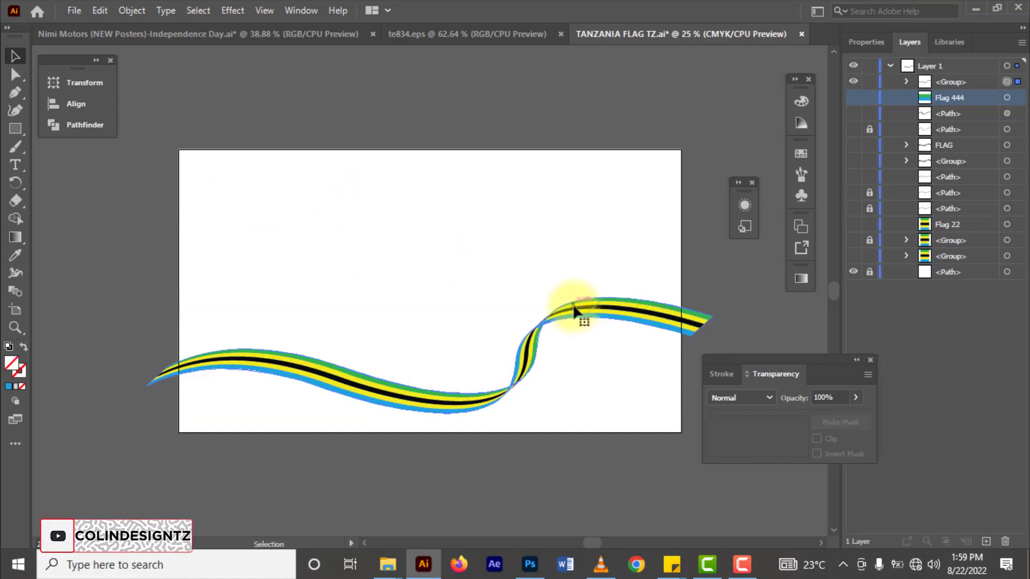
left_click(574, 307)
right_click(574, 307)
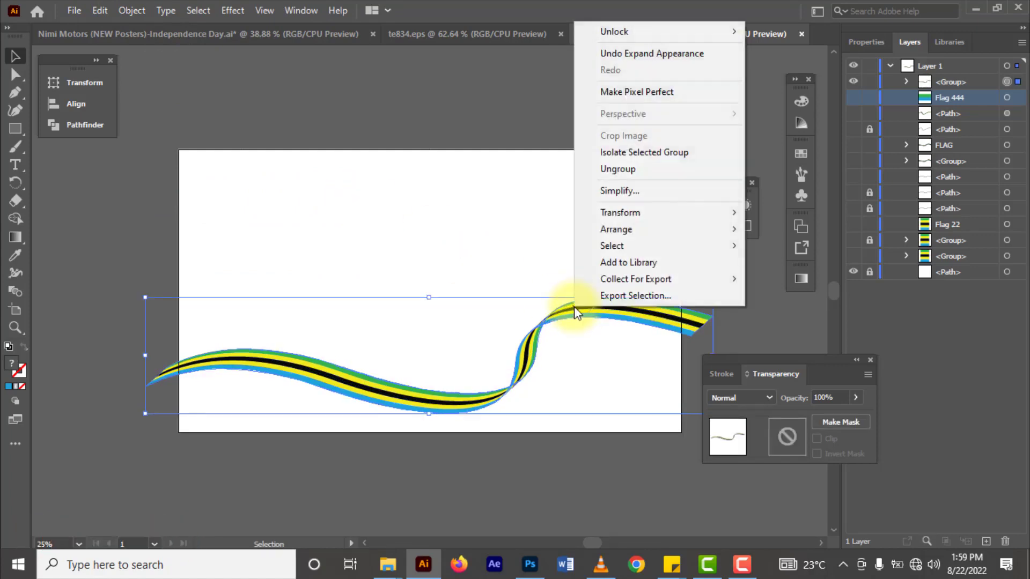
left_click(601, 167)
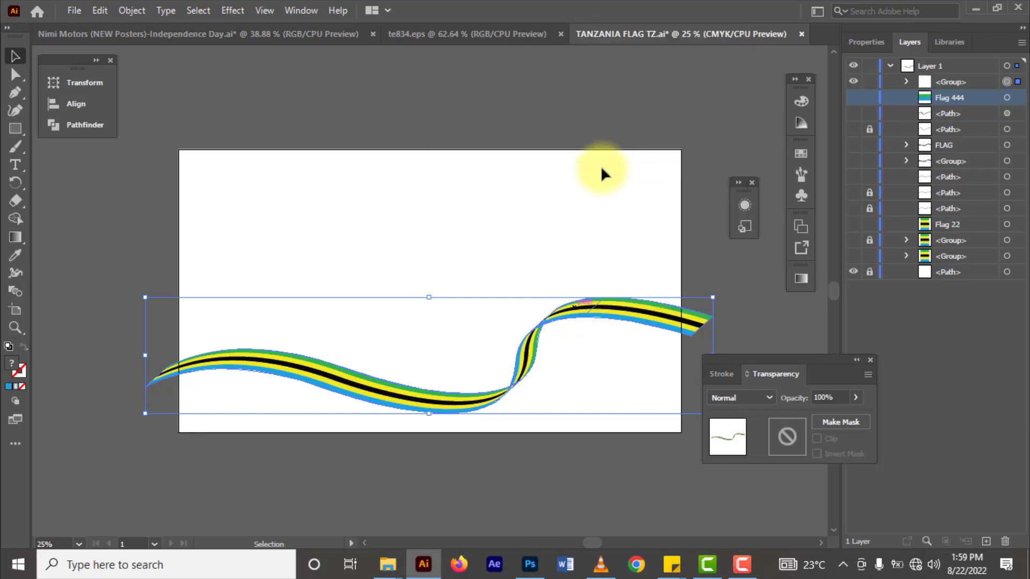
right_click(620, 311)
left_click(635, 175)
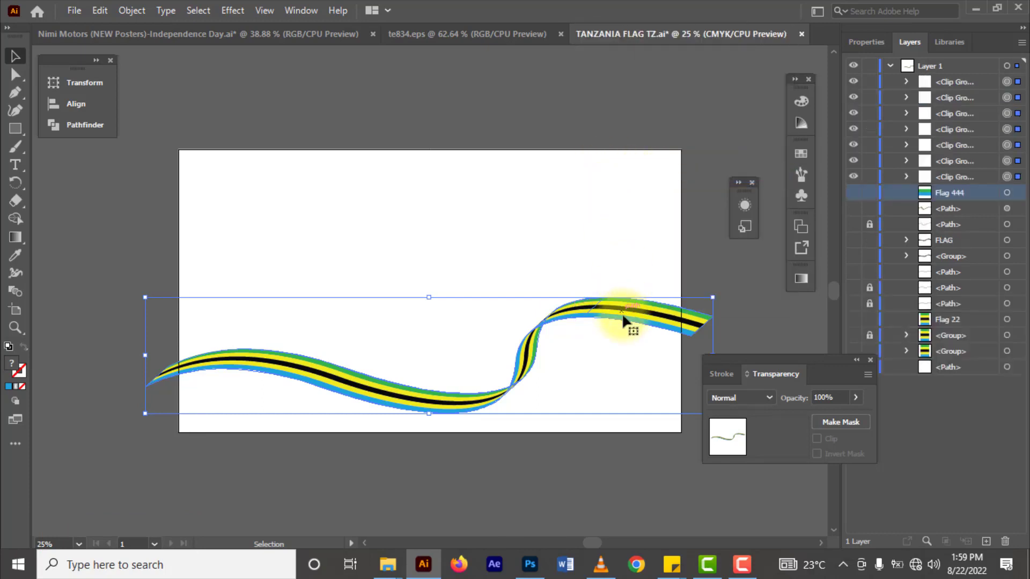
right_click(622, 310)
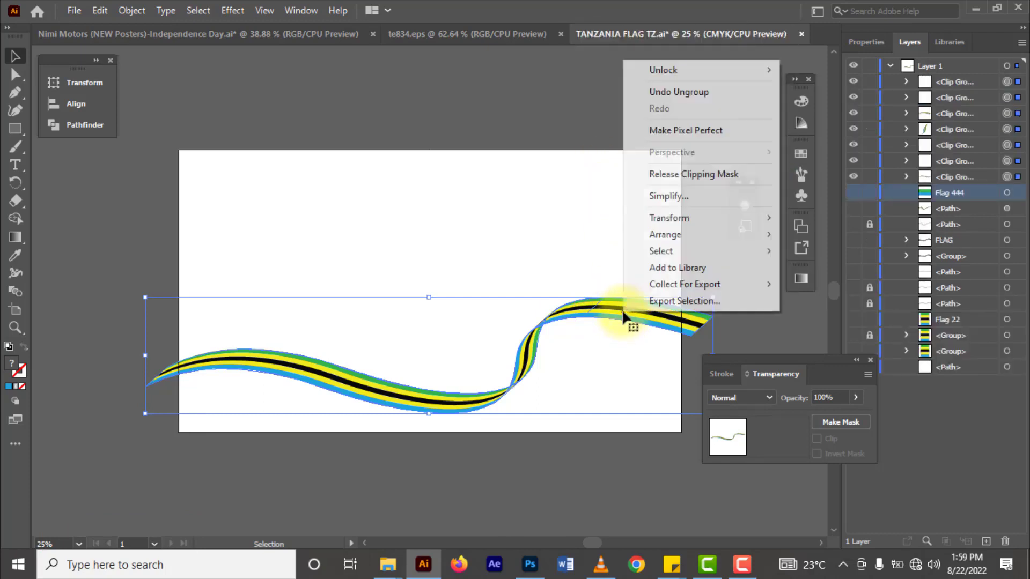
left_click(642, 170)
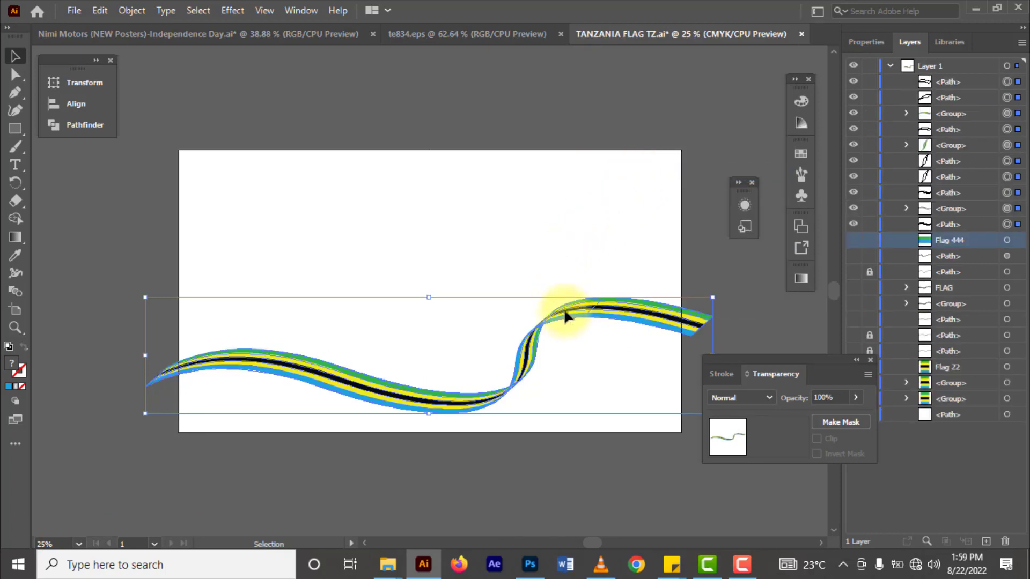
Step: Drag the flag ribbon toward the artboard top and try selecting its pieces
left_click_drag(562, 295, 555, 207)
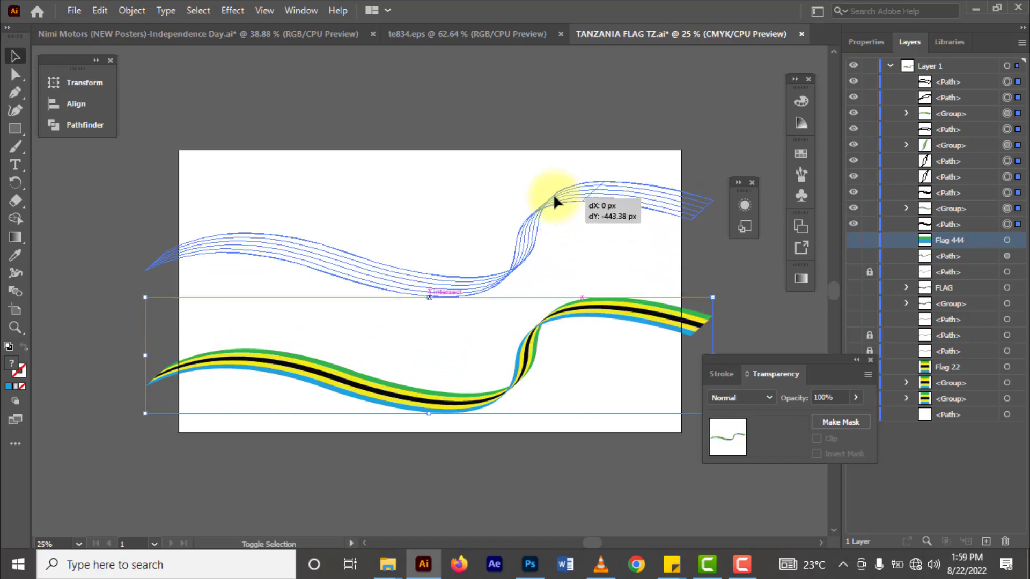
left_click_drag(554, 204, 552, 201)
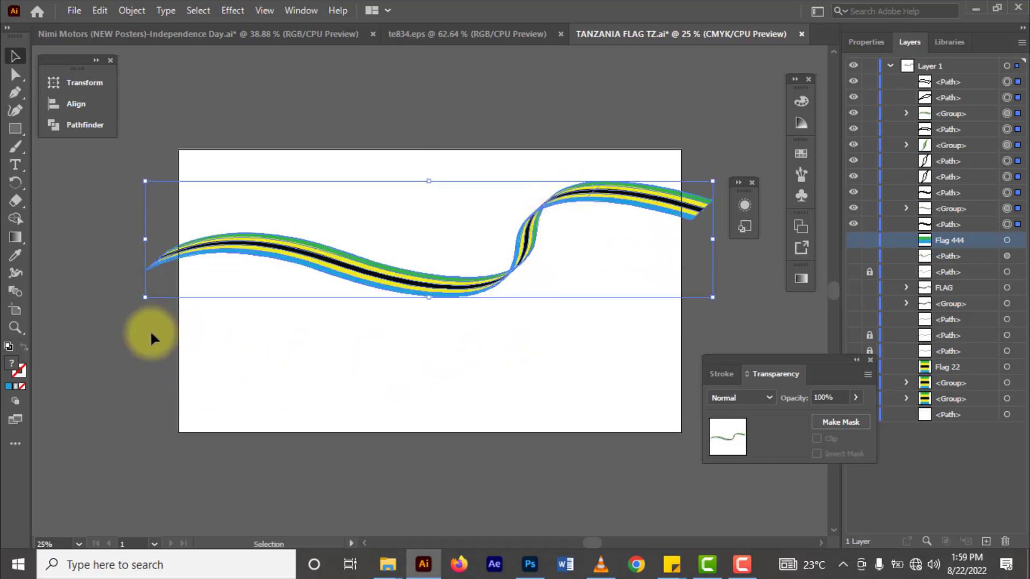
left_click_drag(151, 333, 513, 397)
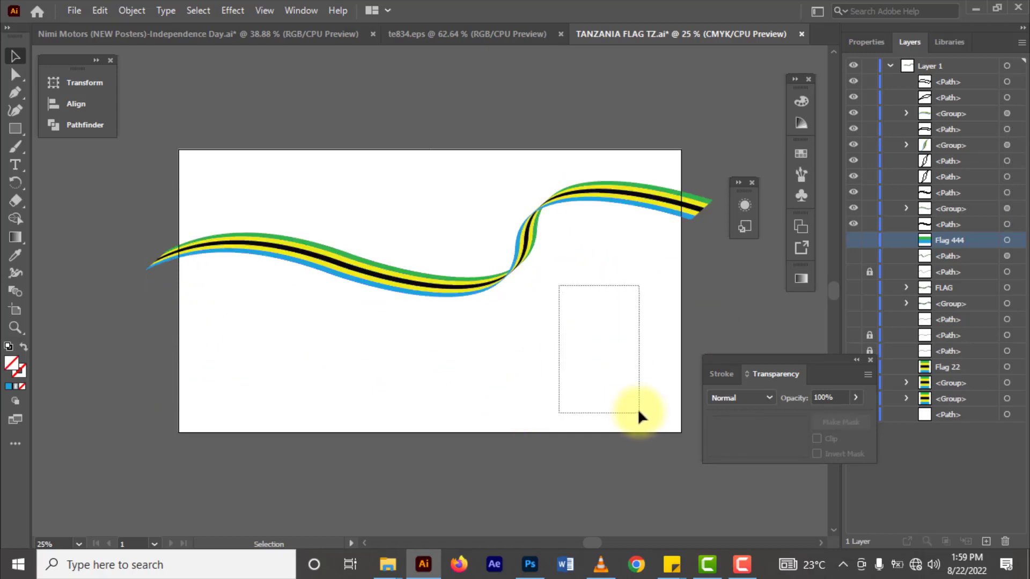
left_click_drag(610, 358, 637, 407)
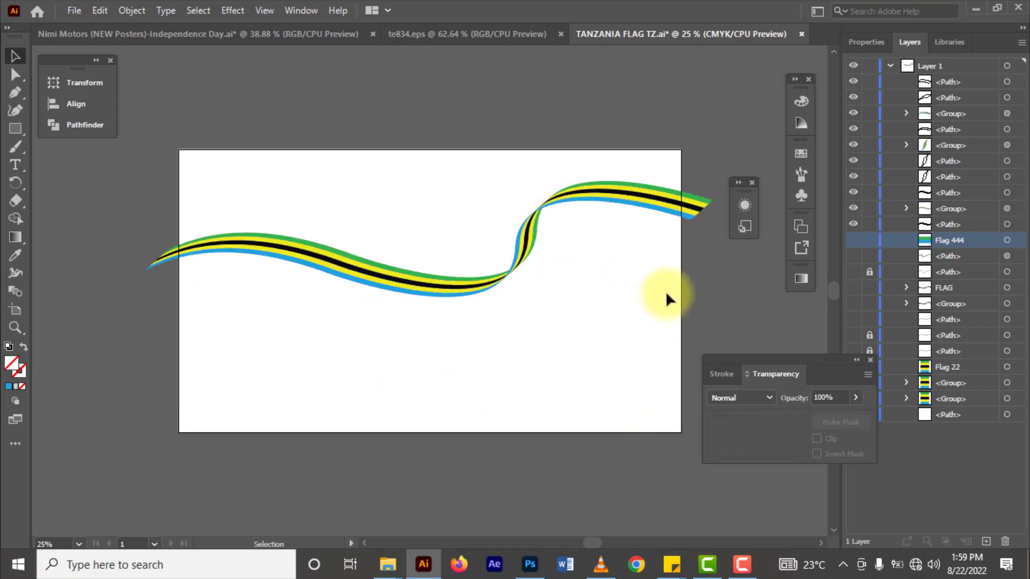
left_click(542, 209)
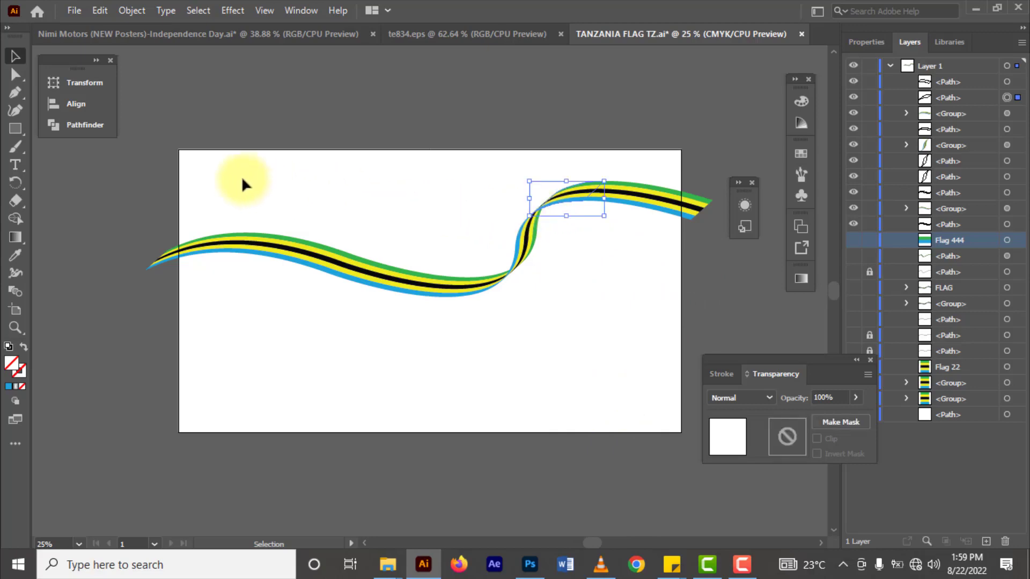
Step: Marquee-select the whole ribbon, nudge it down three times with the Down arrow, and deselect
left_click_drag(243, 179, 616, 352)
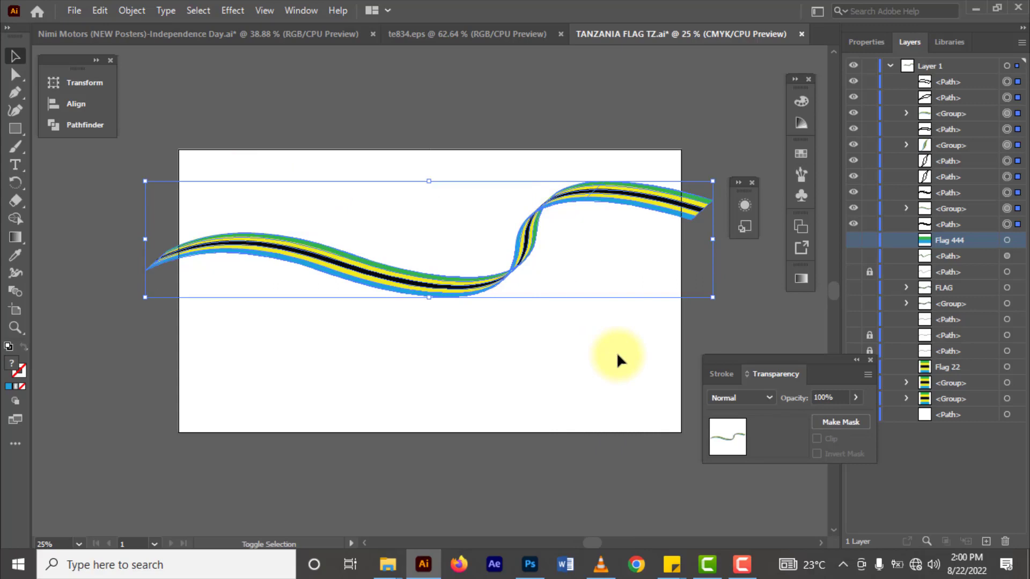
key("Down")
key("Down")
key("Down")
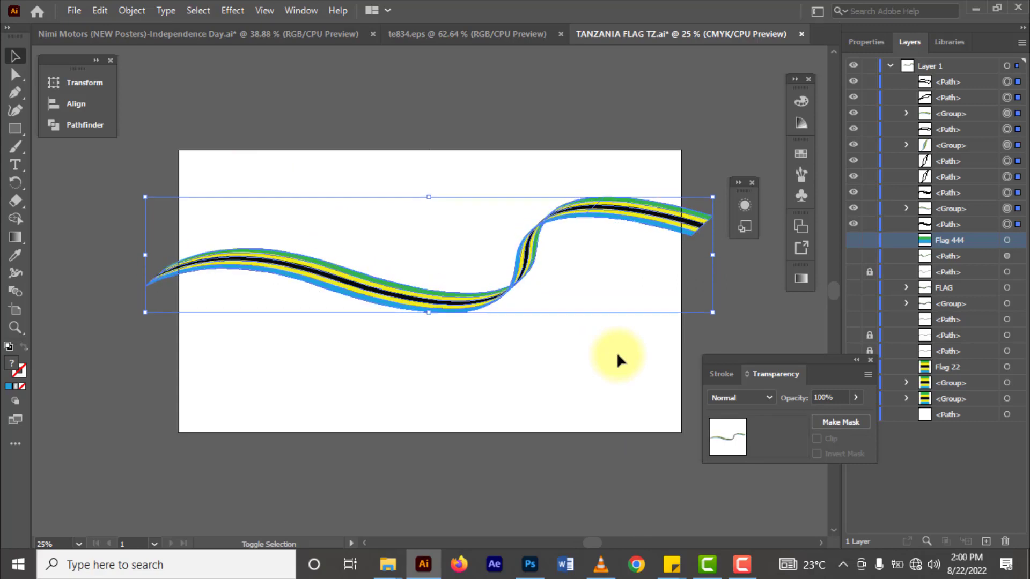
key("Down")
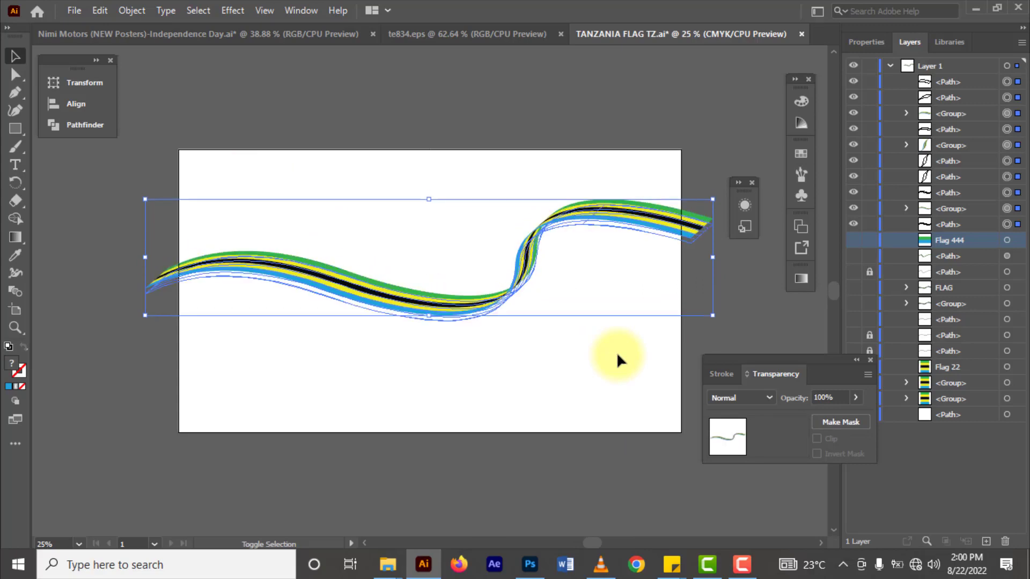
key("Down")
key("Down")
left_click(601, 366)
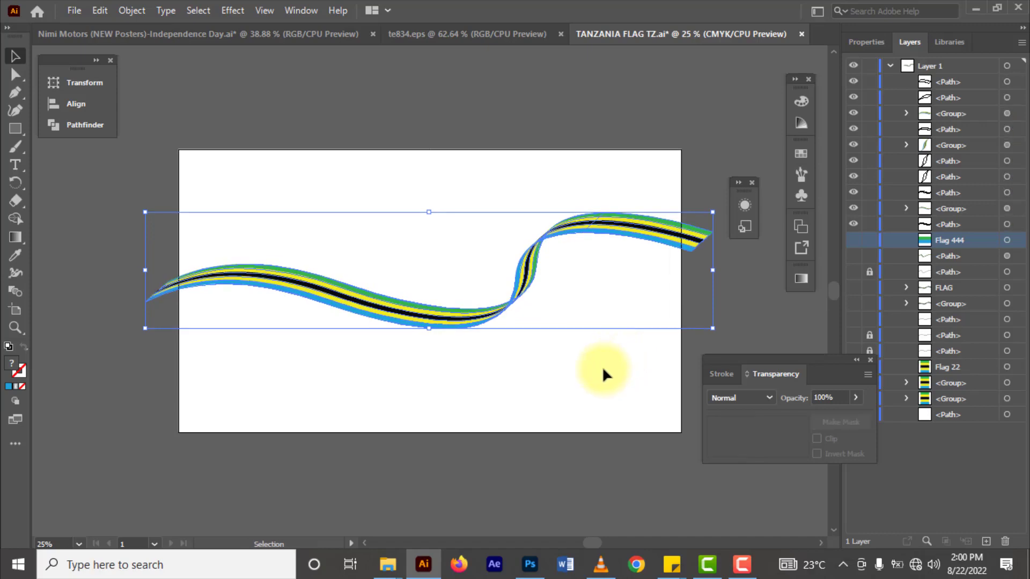
left_click(538, 159)
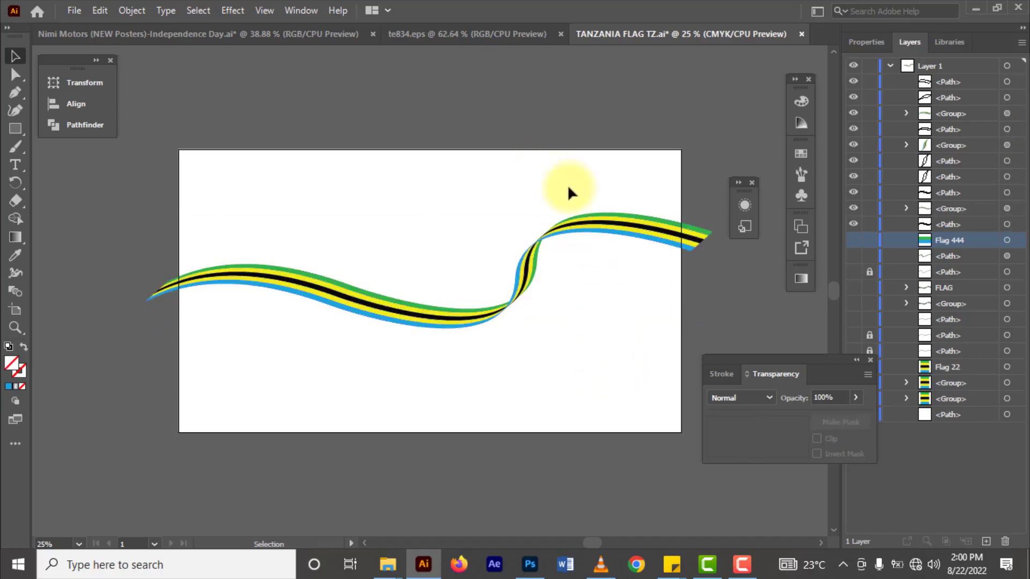
Step: Select the strips at the ribbon's right end and copy them
left_click_drag(569, 187, 671, 275)
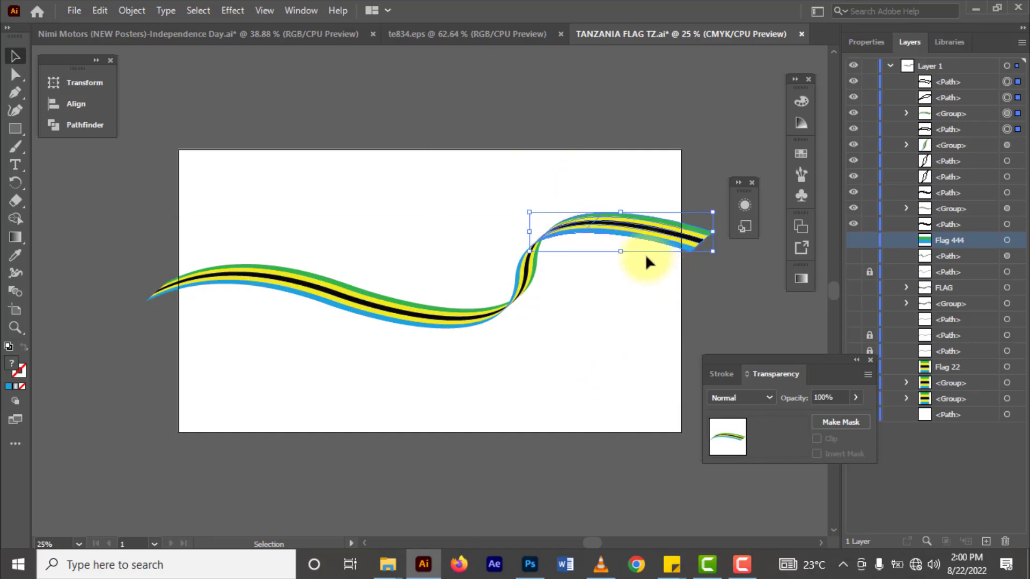
key("a")
key("v")
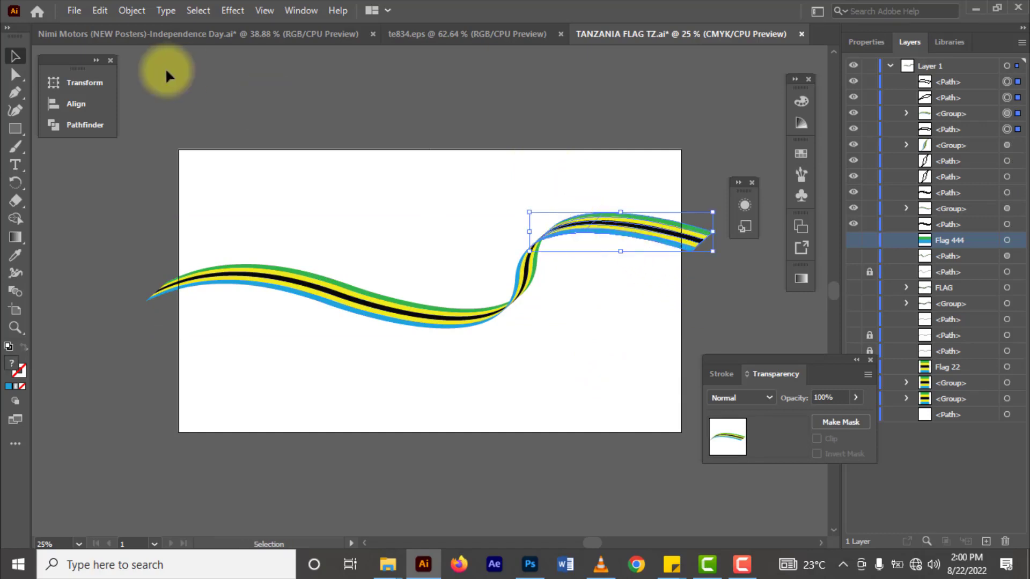
left_click(102, 10)
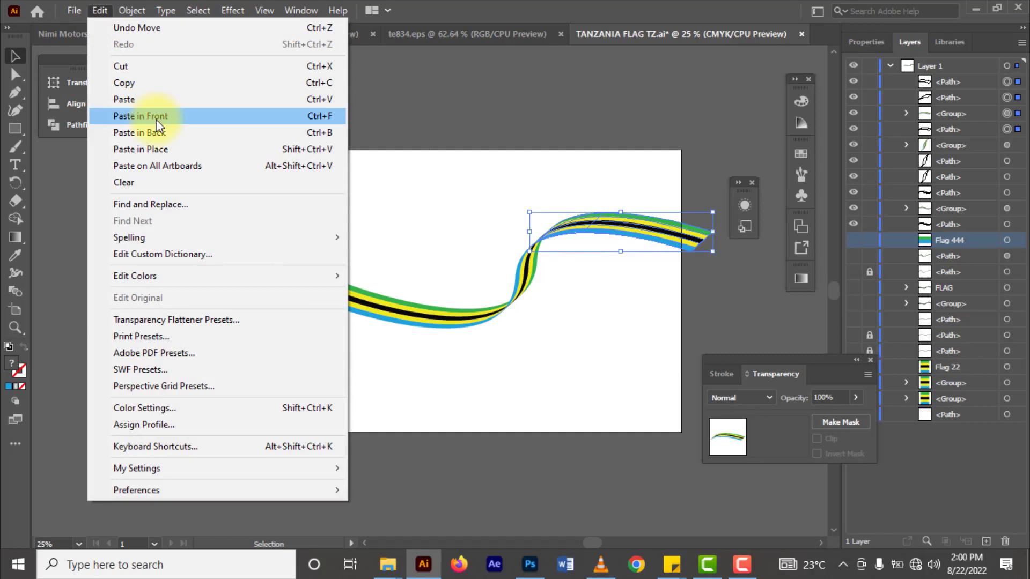
left_click(147, 87)
left_click(98, 11)
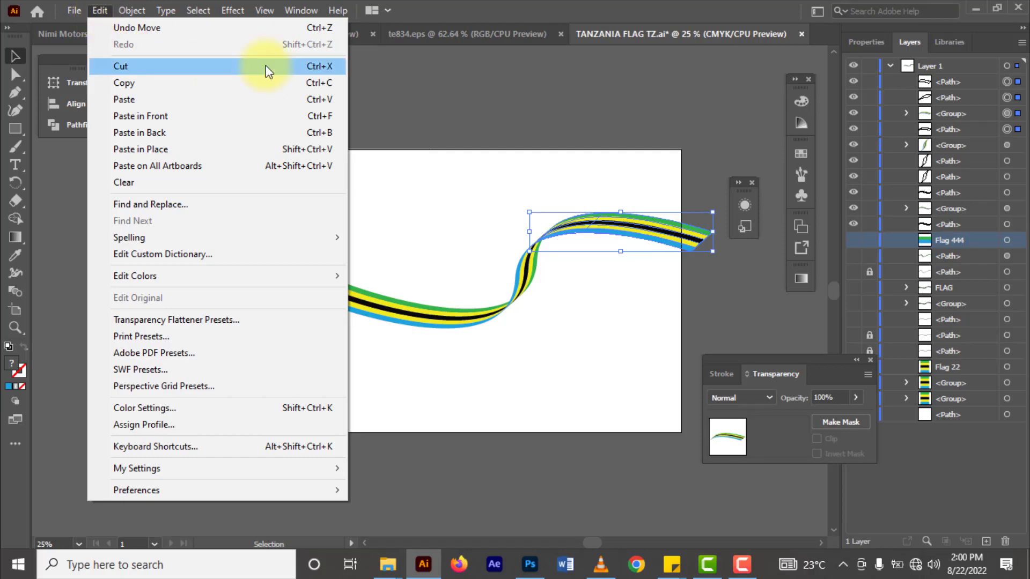
left_click(449, 2)
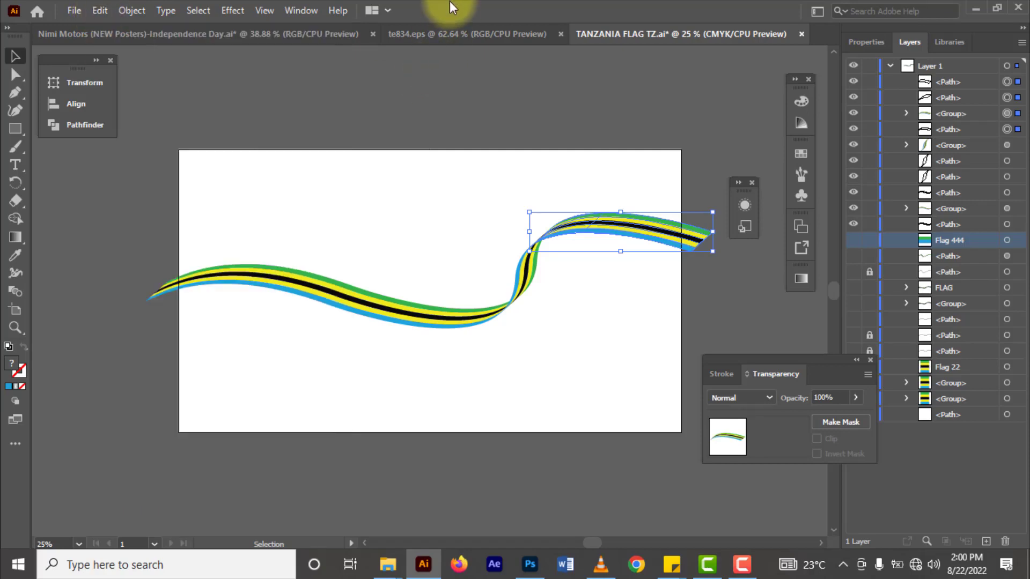
left_click(555, 183)
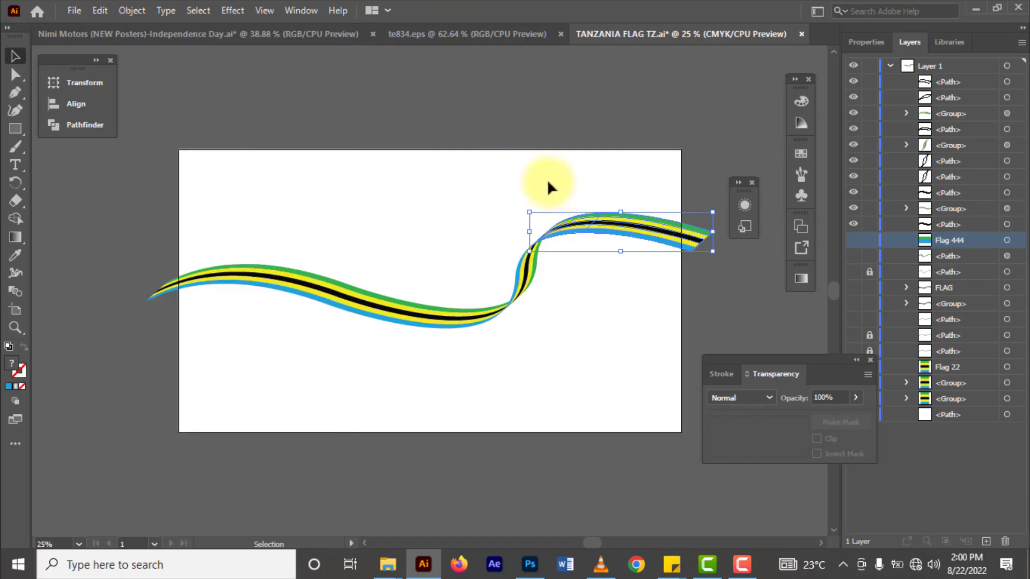
Step: Reselect the ribbon's right-end strips and group them
left_click_drag(545, 181, 685, 269)
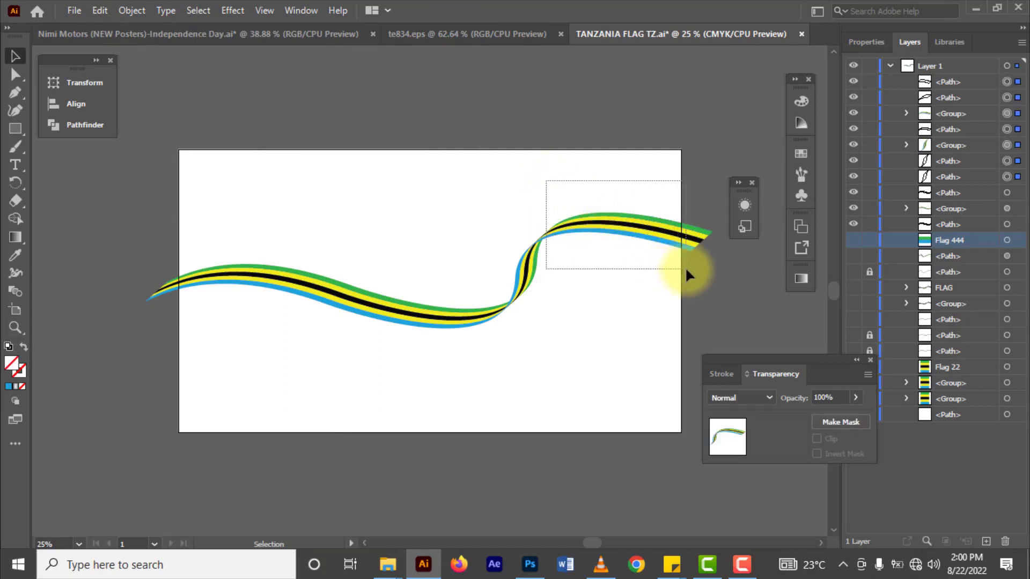
left_click(657, 272)
left_click_drag(576, 188, 701, 289)
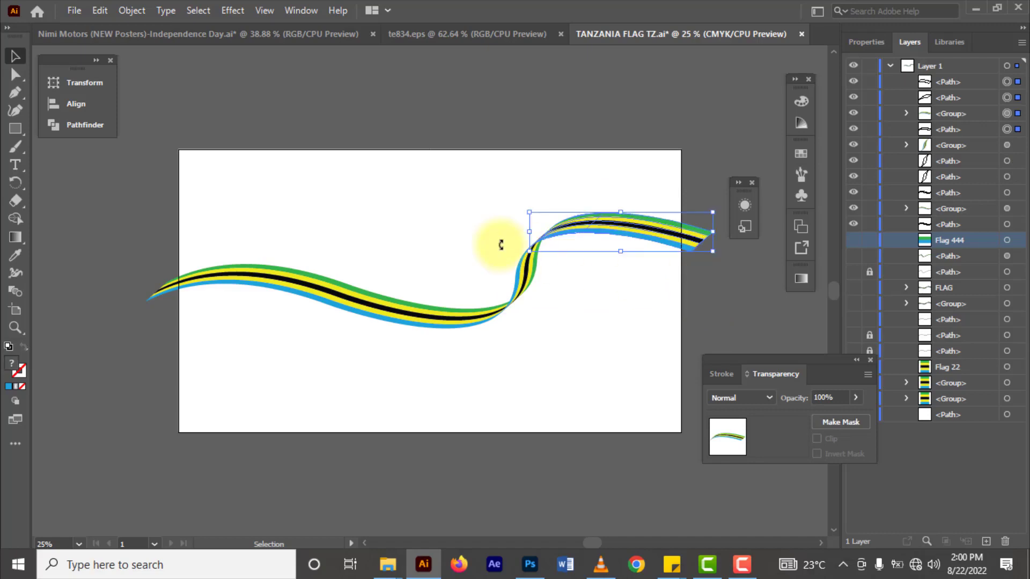
key("a")
key("v")
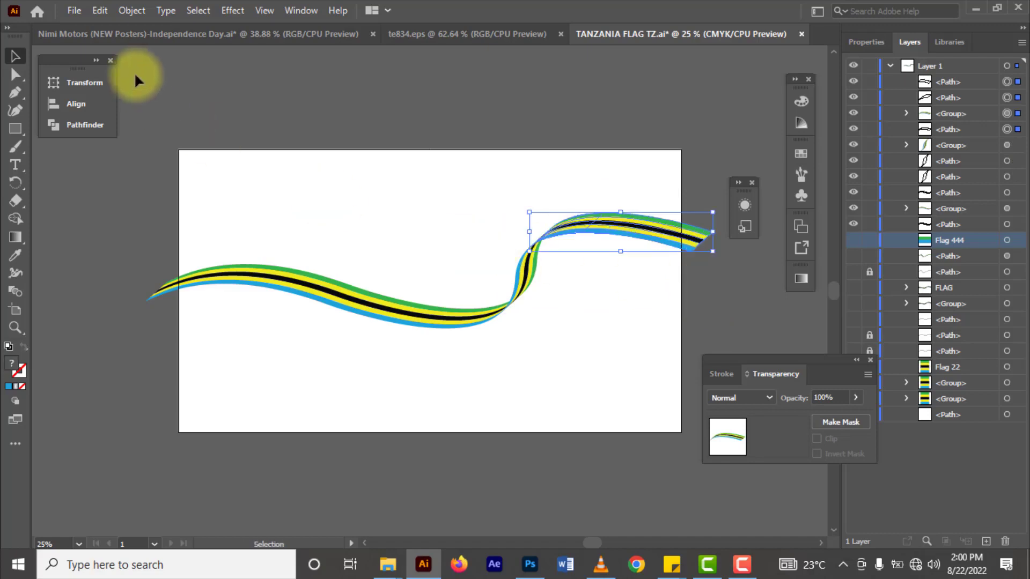
right_click(615, 224)
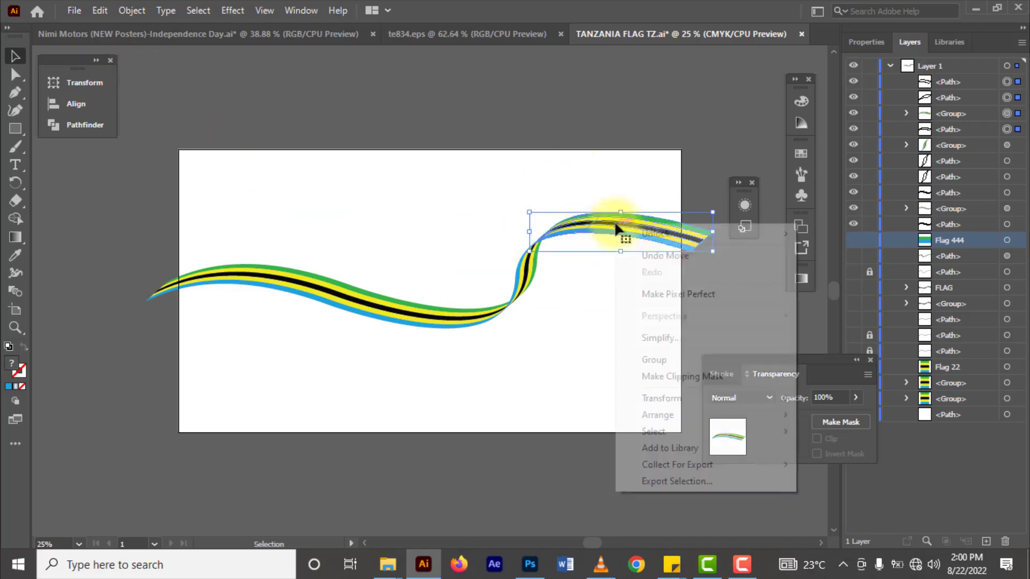
left_click(666, 360)
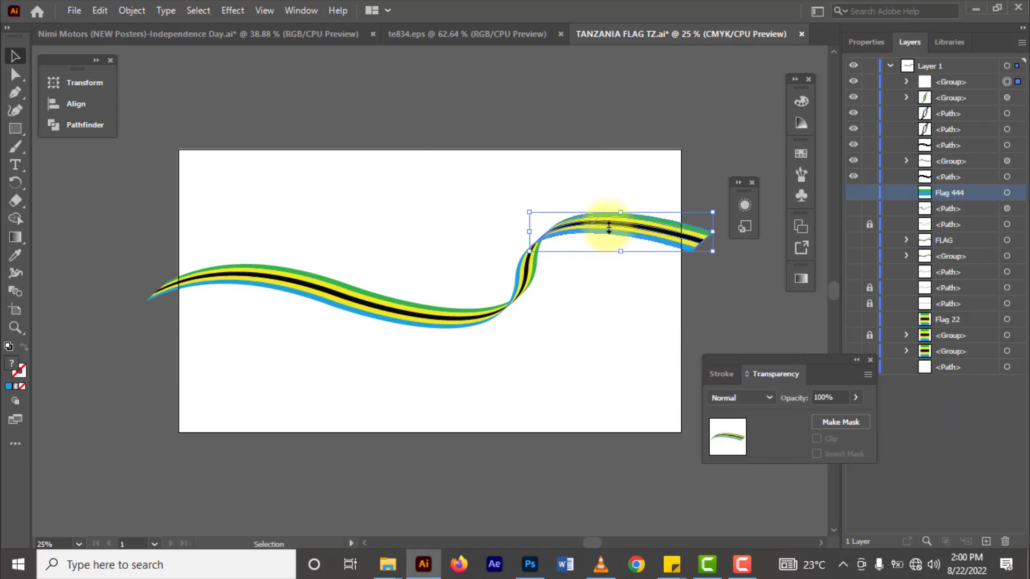
Step: Copy the right-end group and paste the duplicate in front
left_click(100, 10)
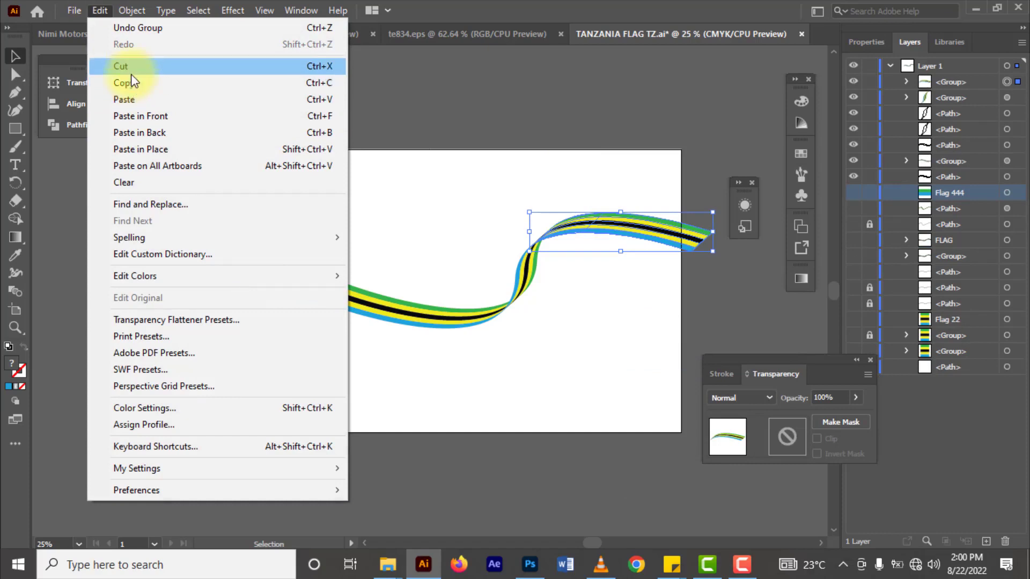
left_click(130, 82)
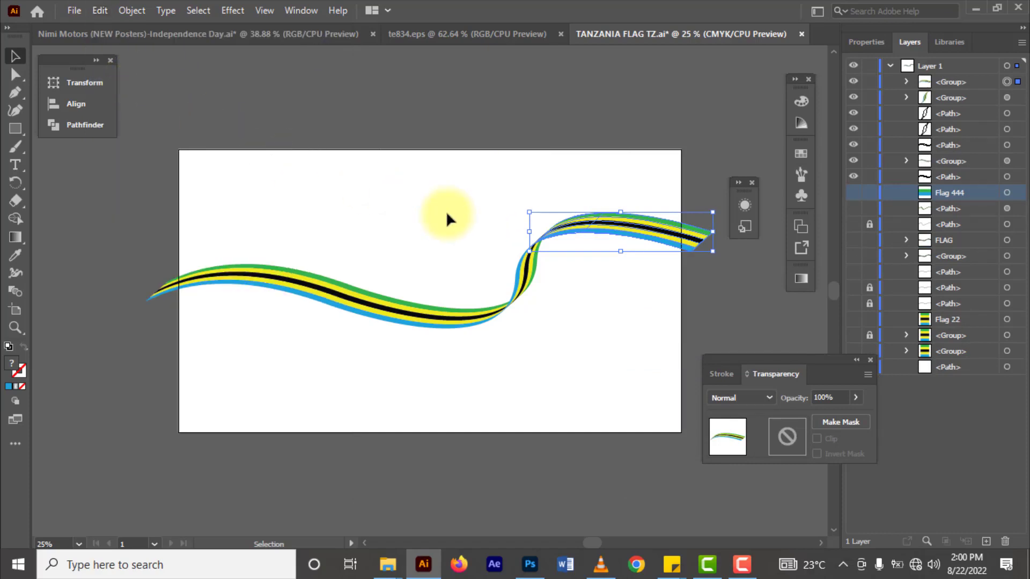
left_click(100, 10)
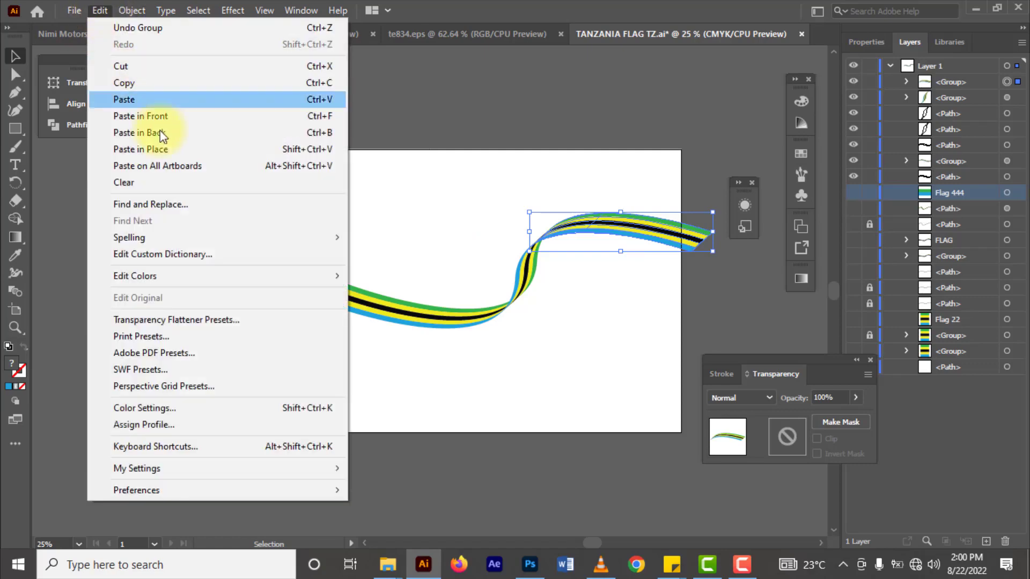
left_click(160, 119)
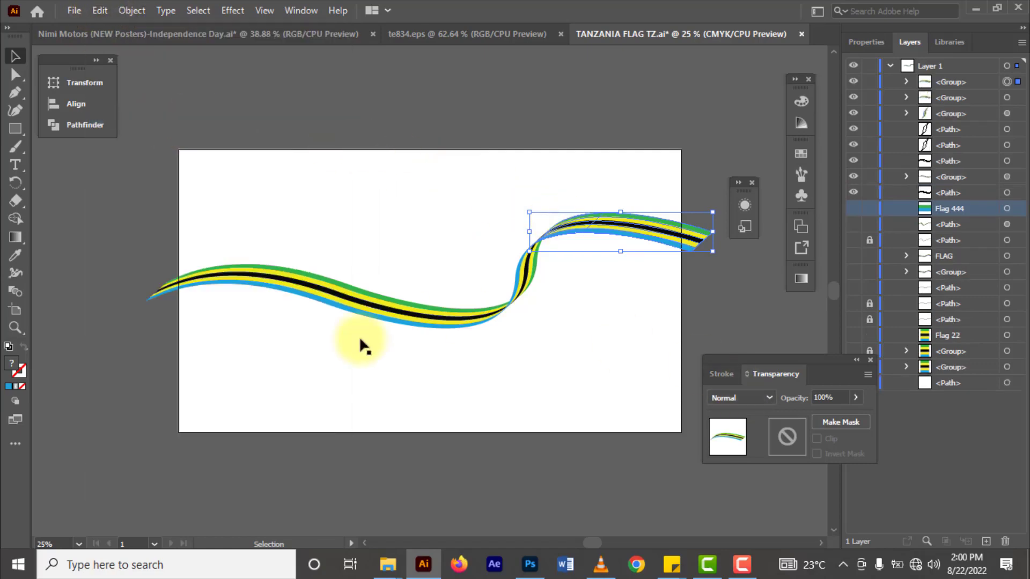
Step: Give the ribbon-end copy a grey gradient fill, undoing an accidental deletion
left_click(15, 387)
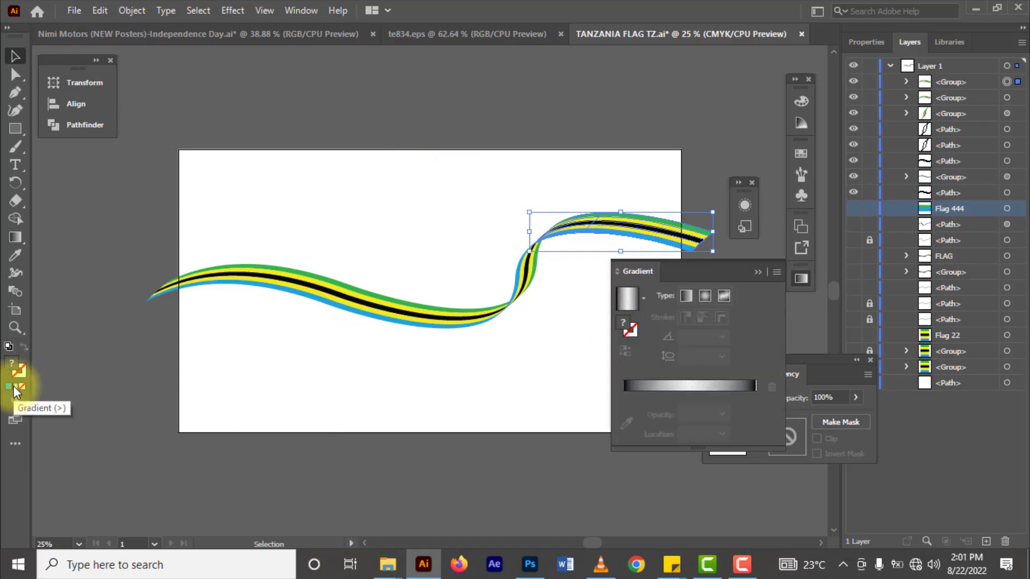
left_click(15, 387)
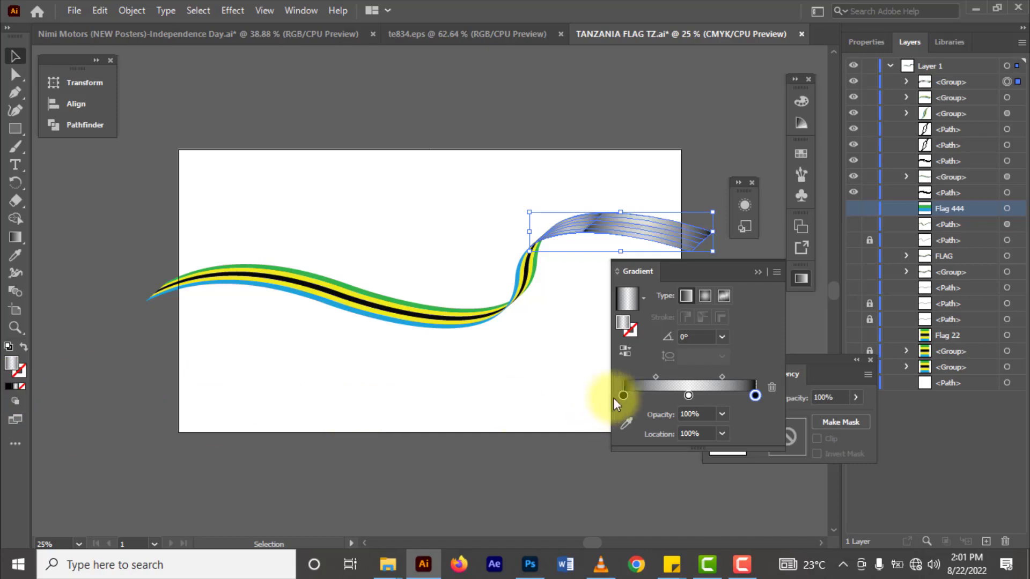
left_click(688, 396)
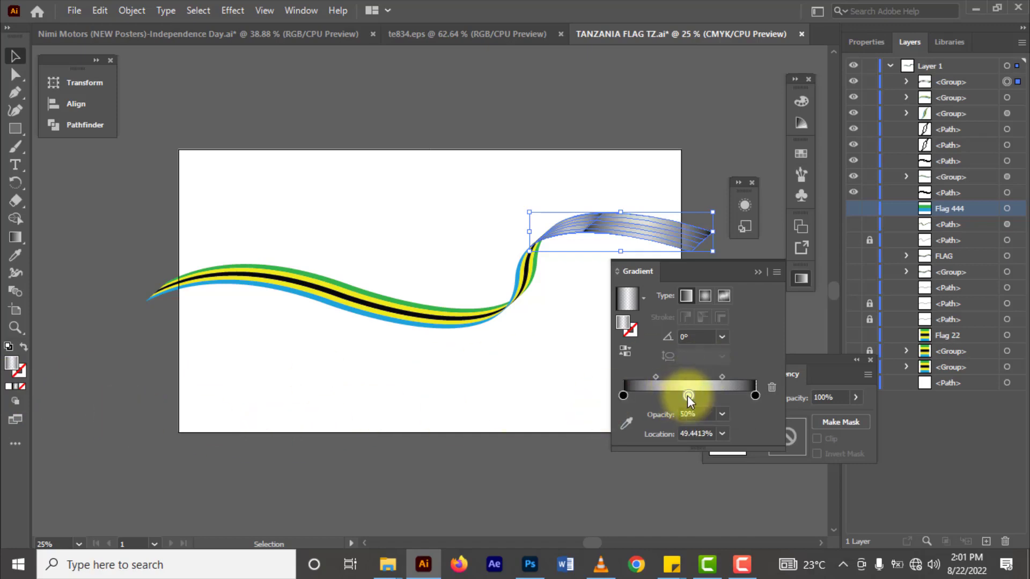
key("Delete")
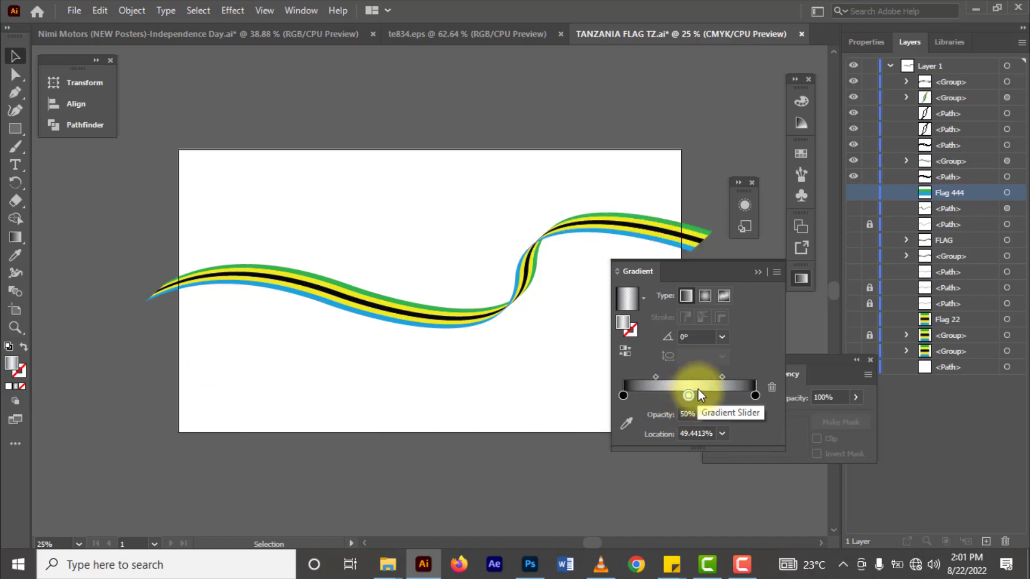
key("ctrl+z")
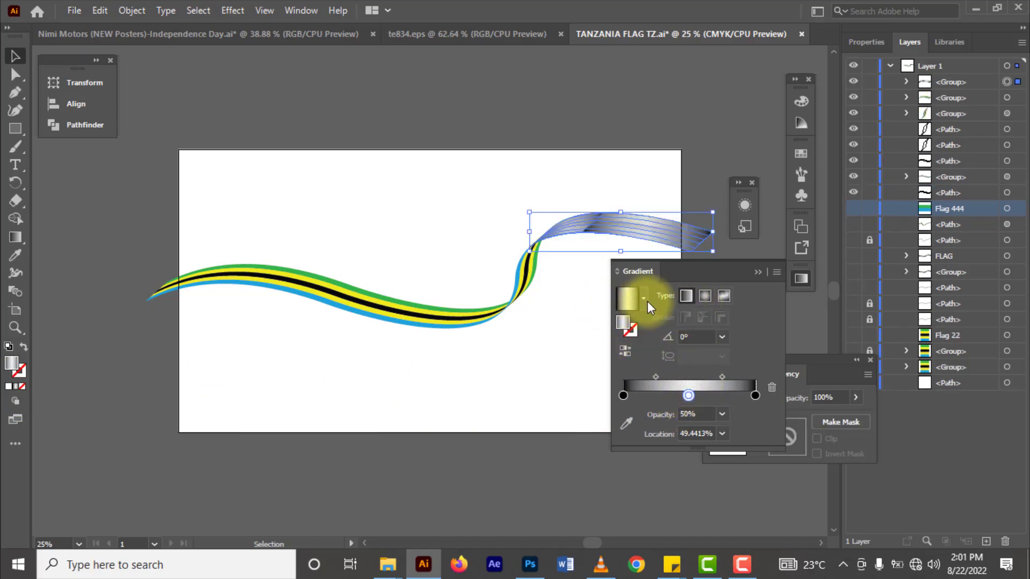
Step: Apply the White, Black gradient preset with the white end fully transparent
left_click(643, 298)
left_click(593, 335)
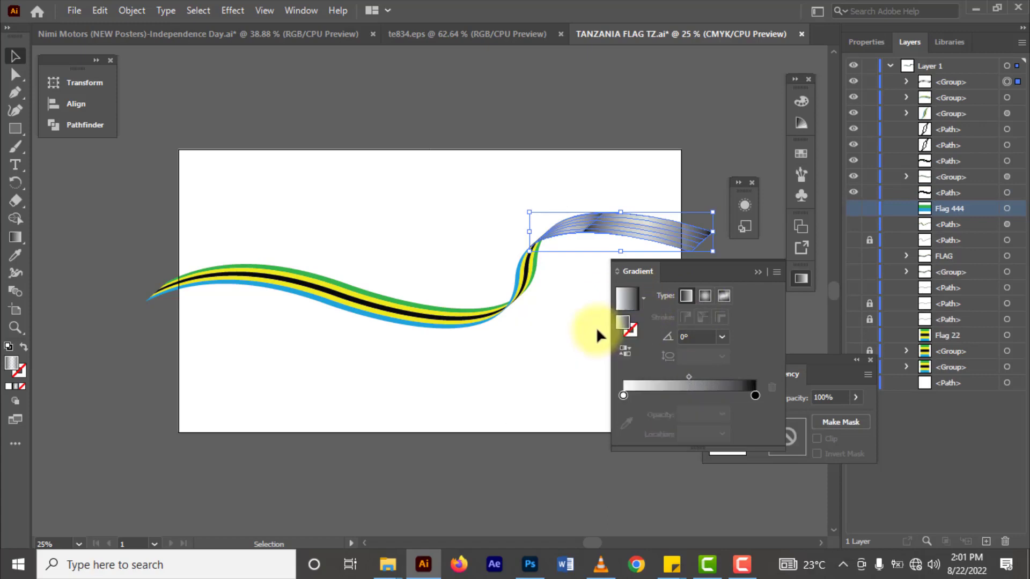
left_click(623, 397)
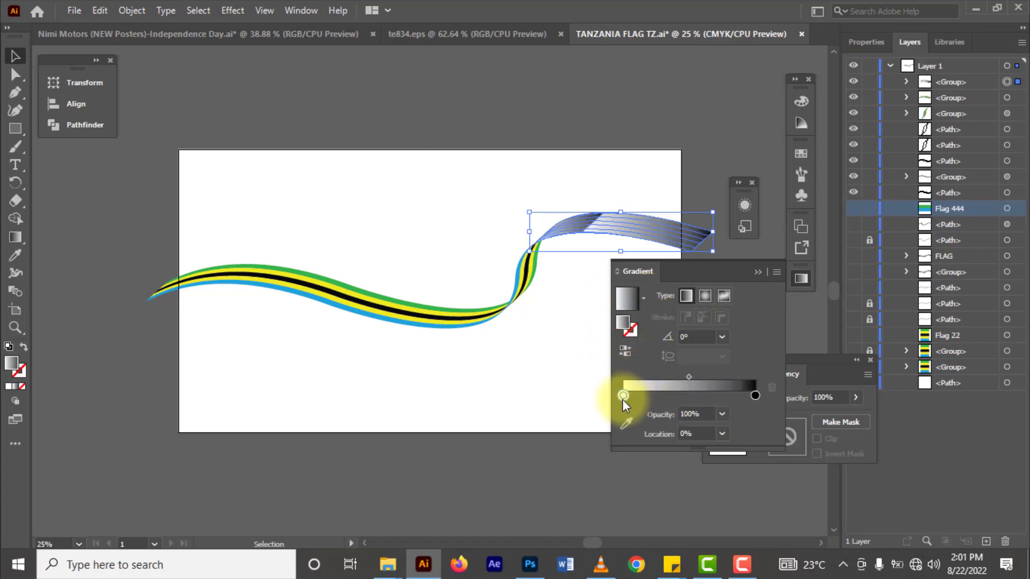
left_click(721, 415)
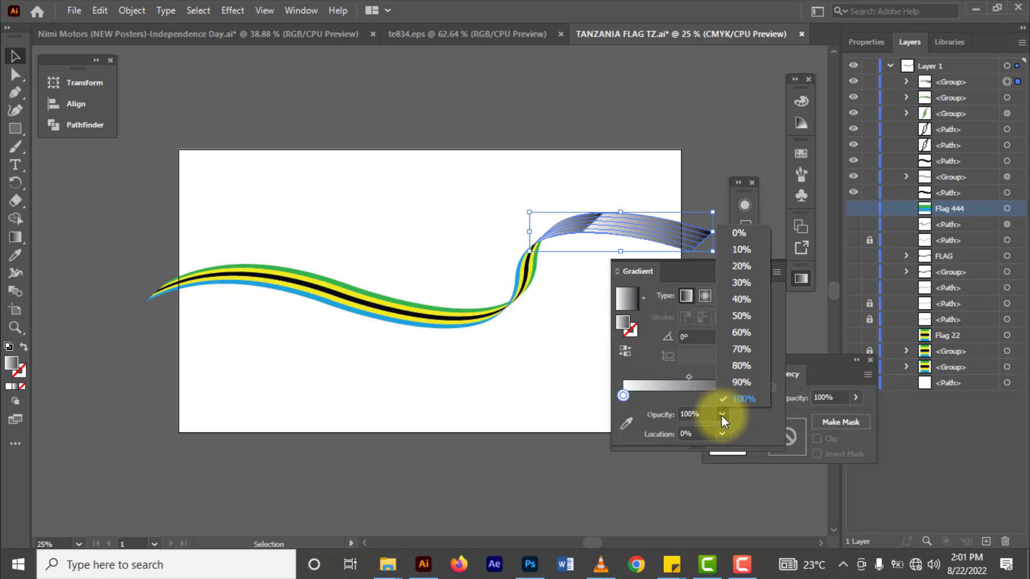
left_click(738, 234)
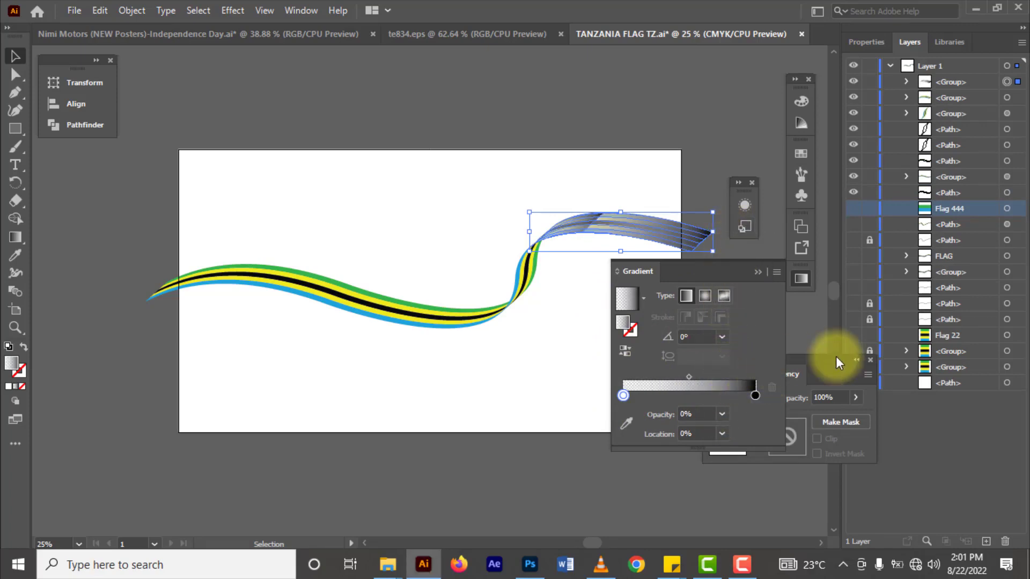
Step: Set the ribbon end to Multiply and drag the gradient along its right end
left_click(759, 271)
left_click(758, 396)
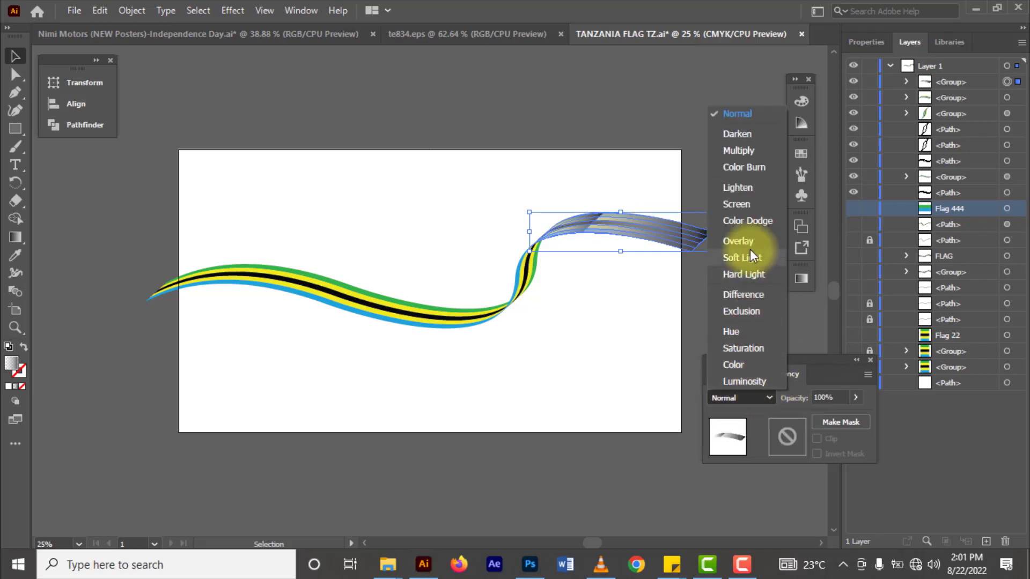
key("Escape")
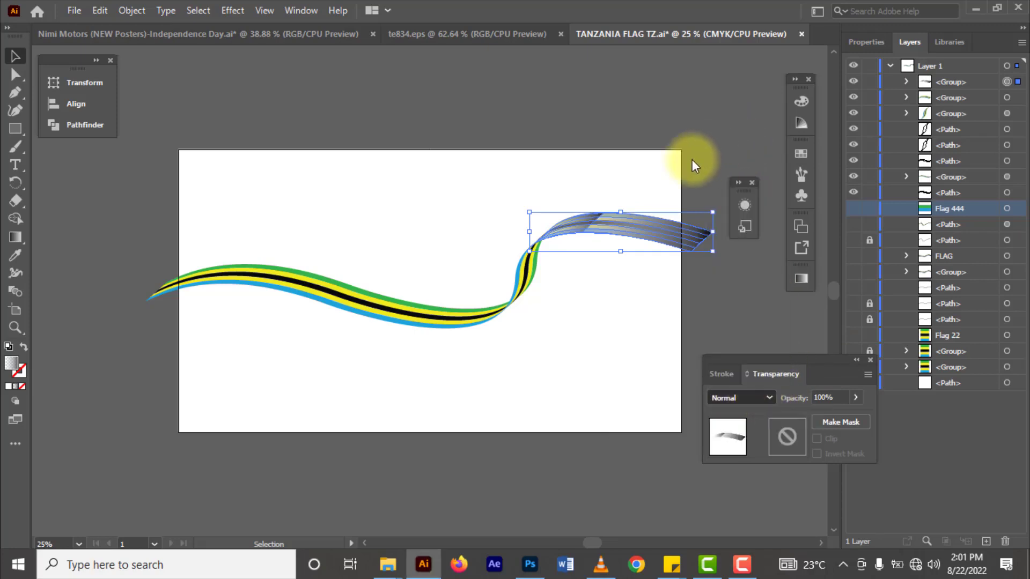
key("Down")
key("Down")
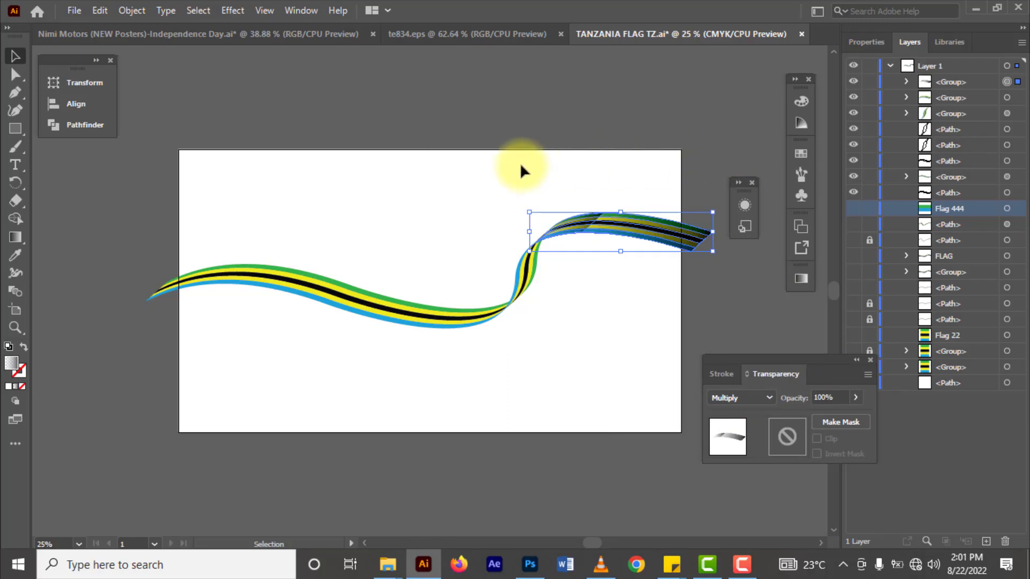
left_click(15, 237)
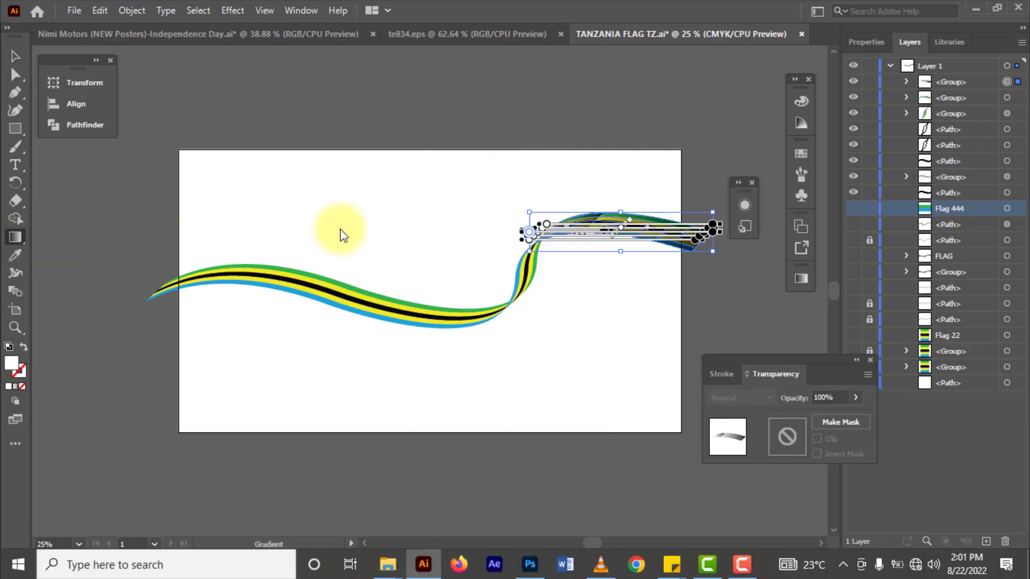
left_click_drag(539, 207, 707, 249)
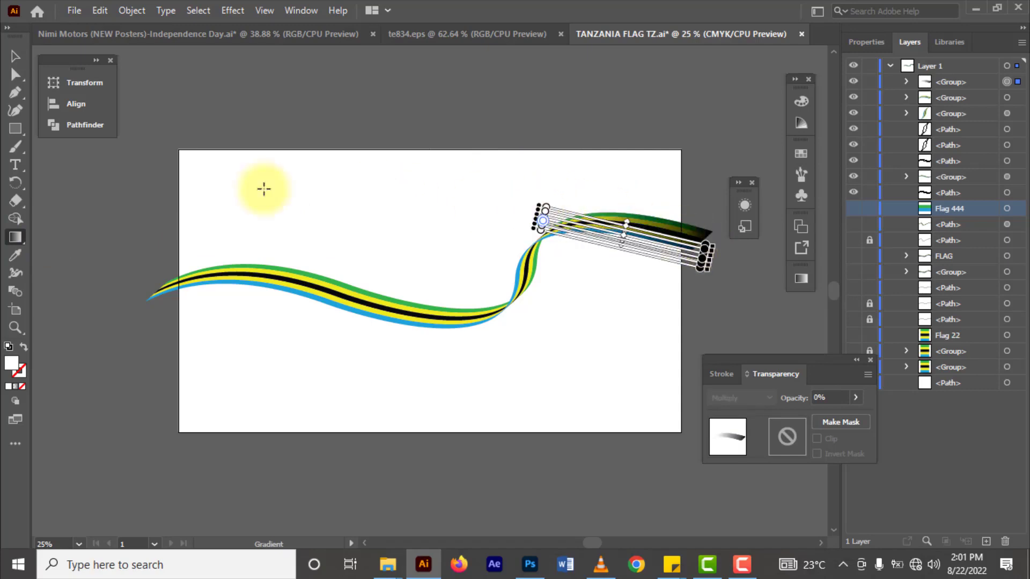
left_click(15, 60)
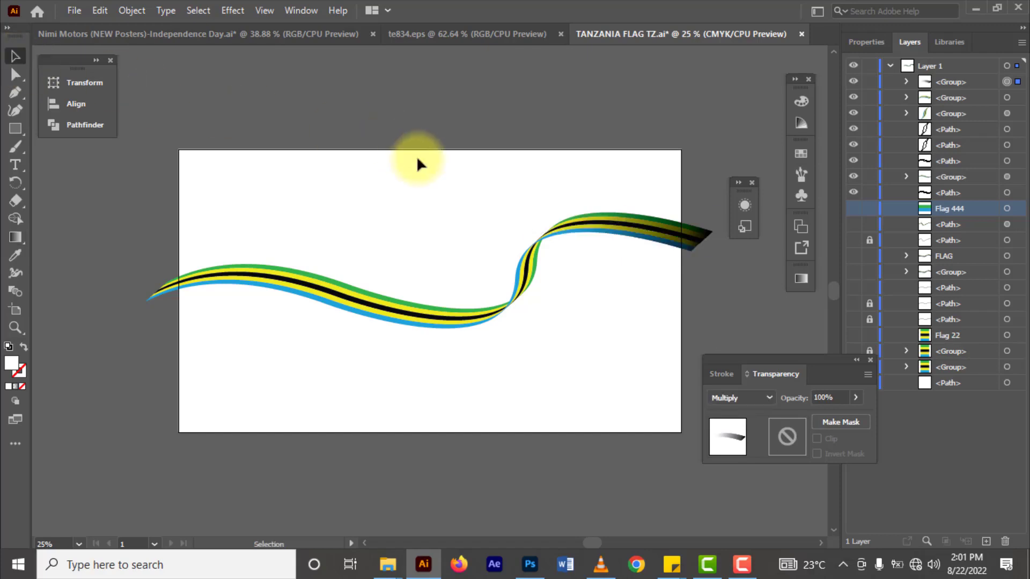
Step: Select the ribbon's twist group and paste a copy in front of it
left_click(508, 270)
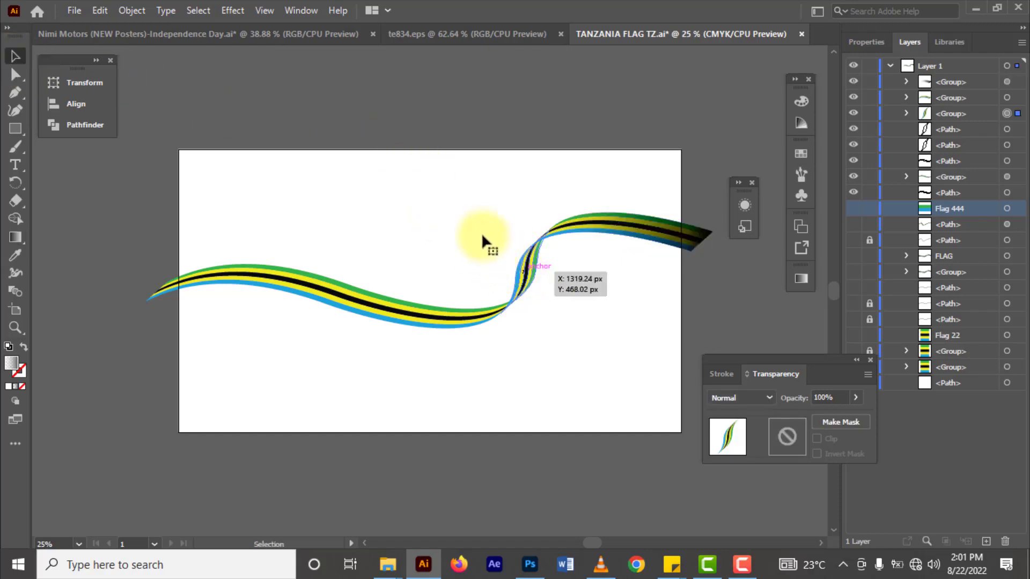
left_click_drag(492, 256, 489, 261)
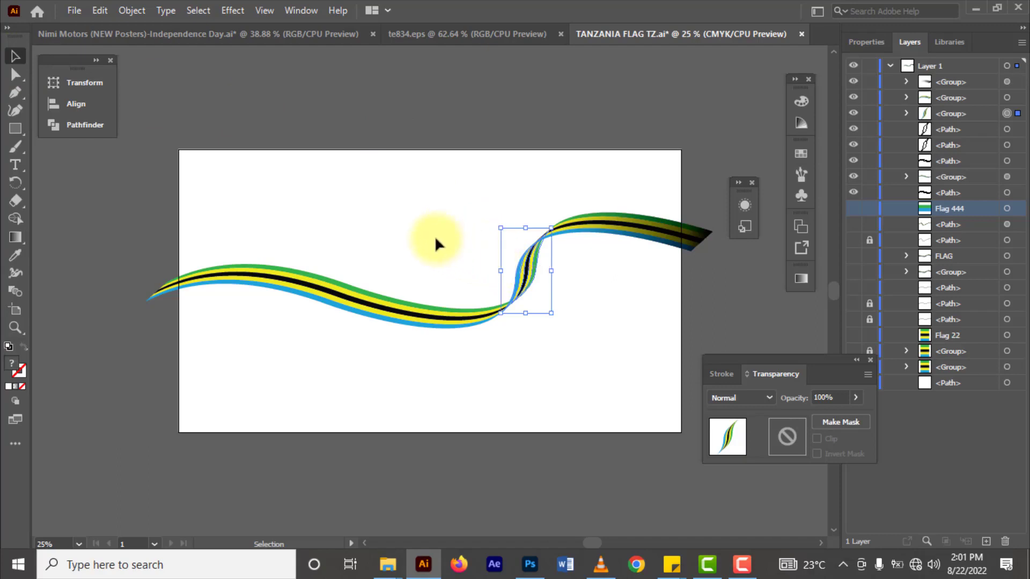
key("a")
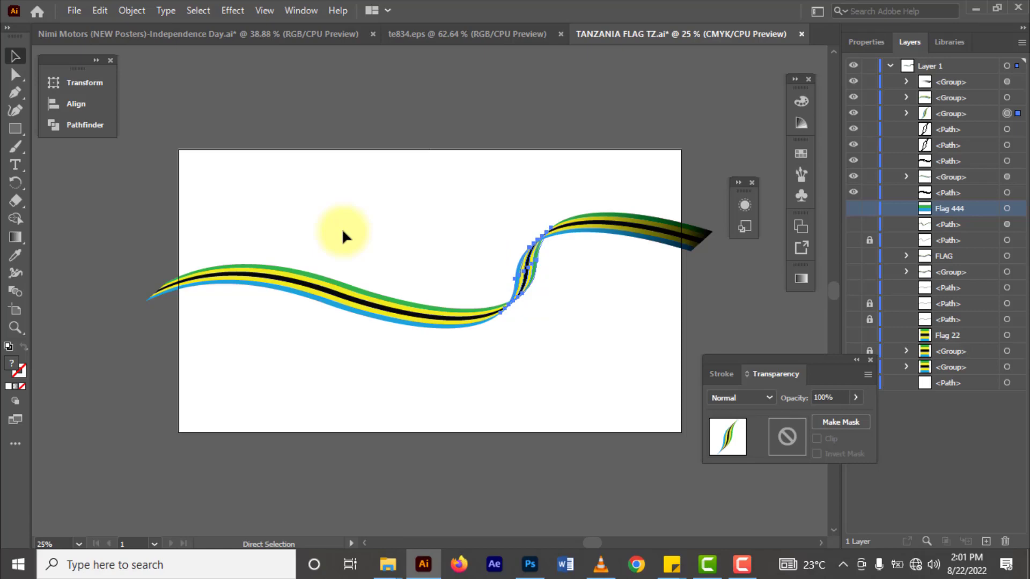
key("v")
left_click(100, 12)
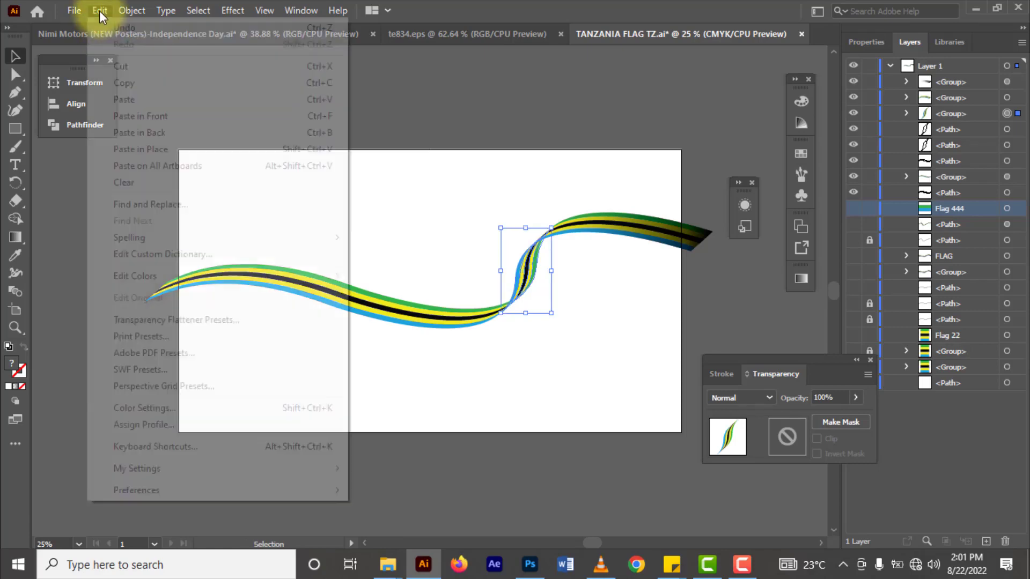
left_click(143, 92)
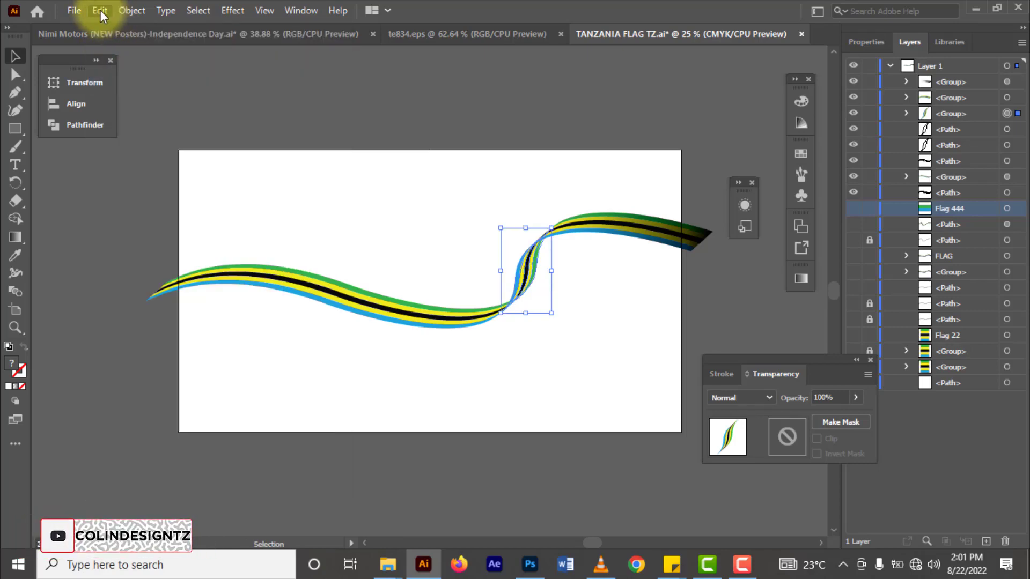
left_click(100, 10)
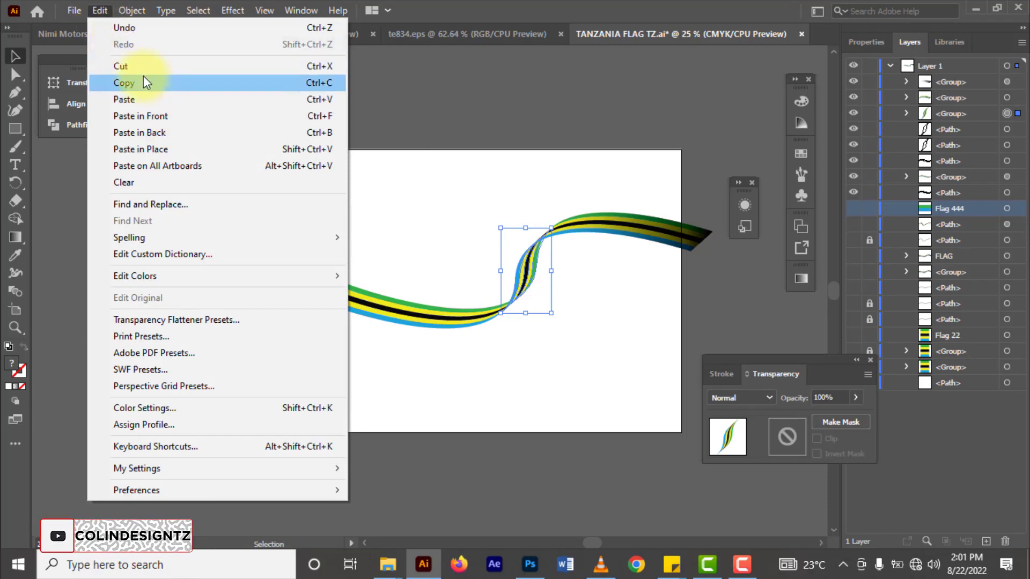
left_click(160, 118)
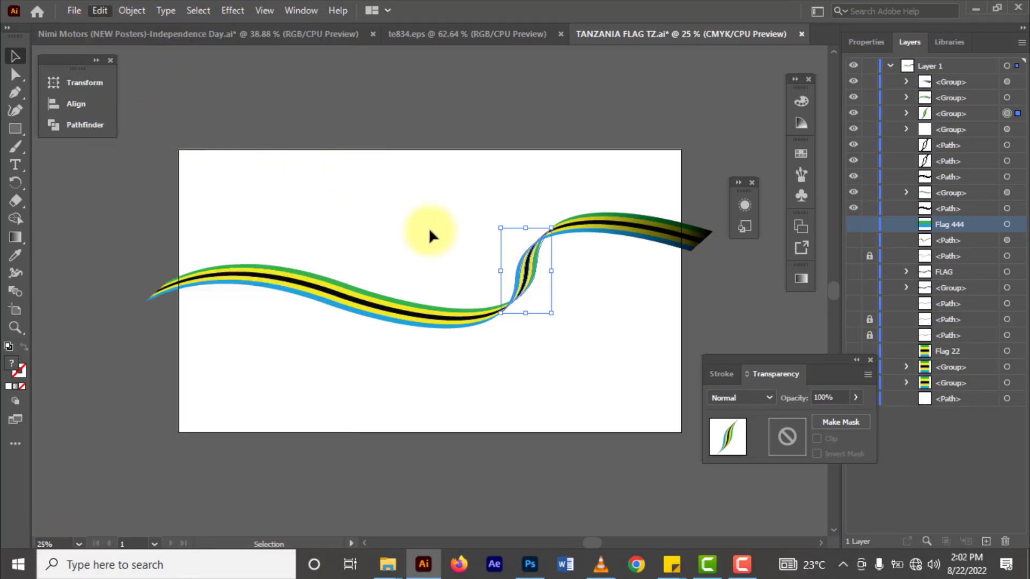
Step: Give the twist copy a Multiply gradient fill running upward across the fold
left_click(14, 386)
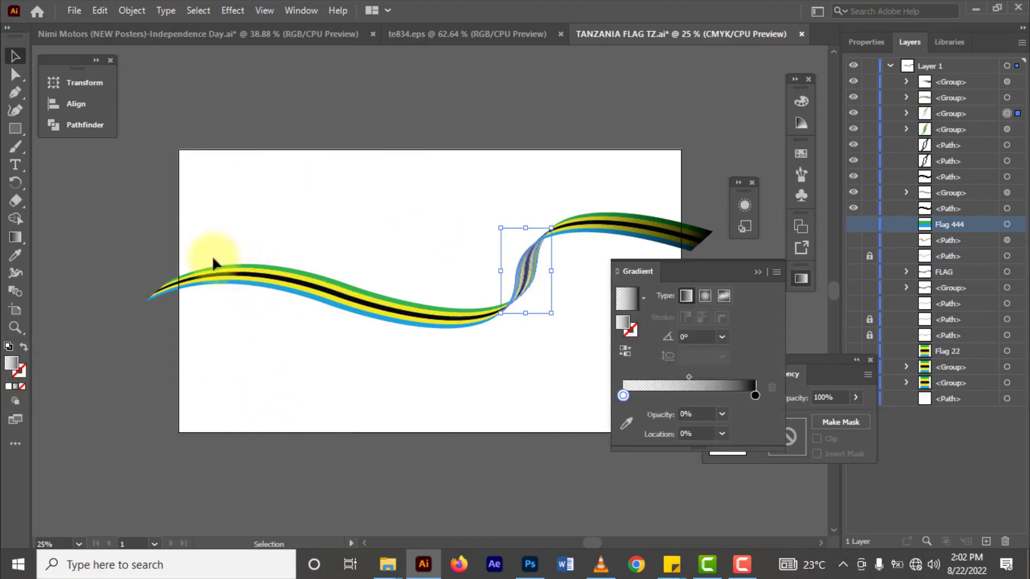
left_click(833, 375)
left_click(752, 393)
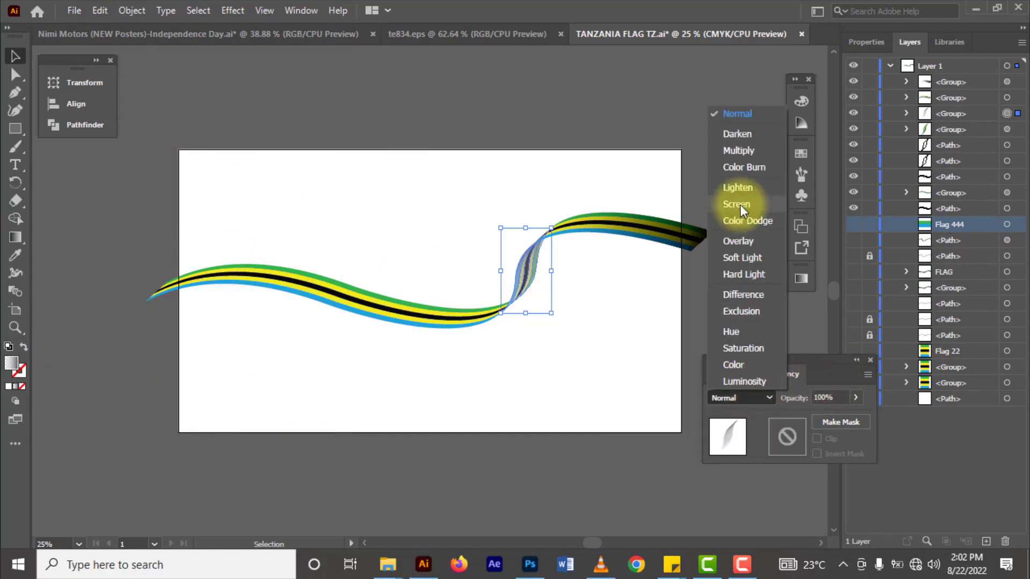
left_click(735, 151)
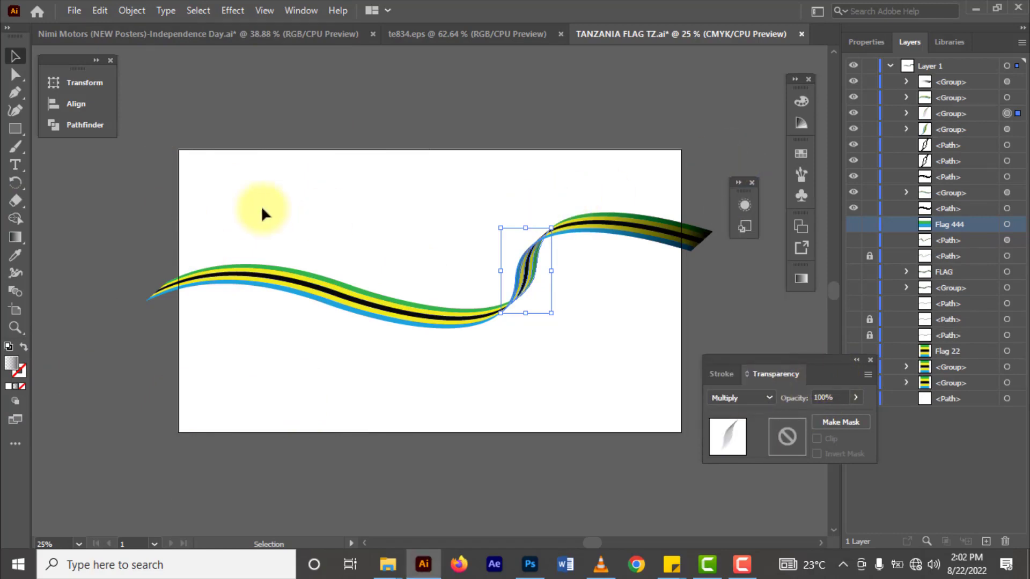
left_click(16, 238)
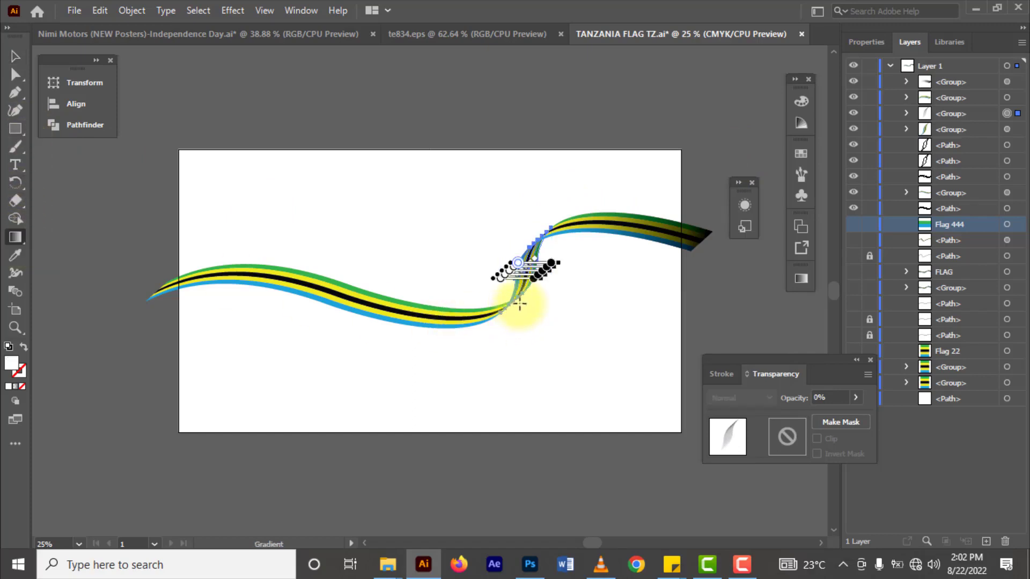
left_click_drag(519, 304, 534, 241)
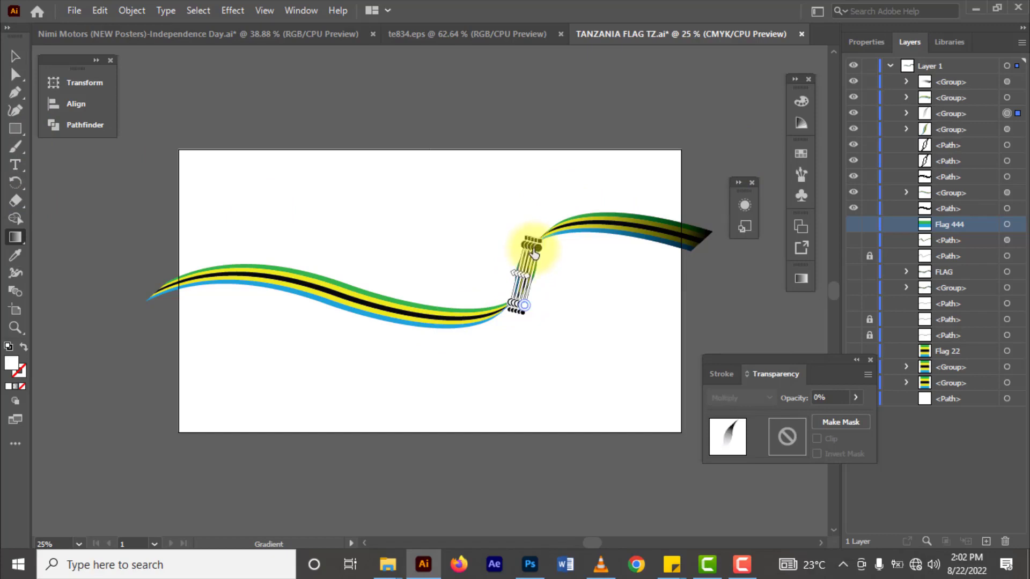
left_click(17, 56)
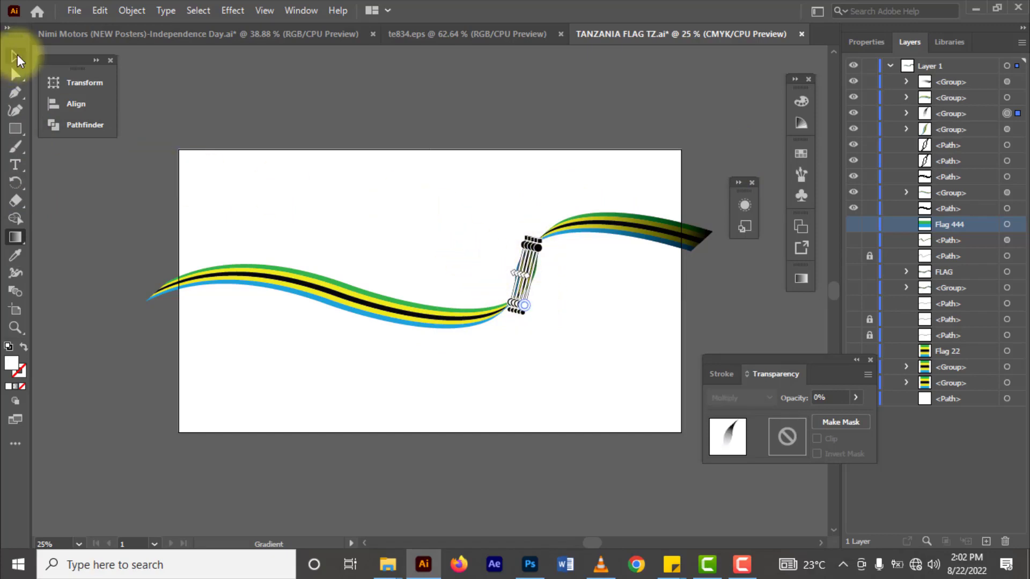
left_click(378, 208)
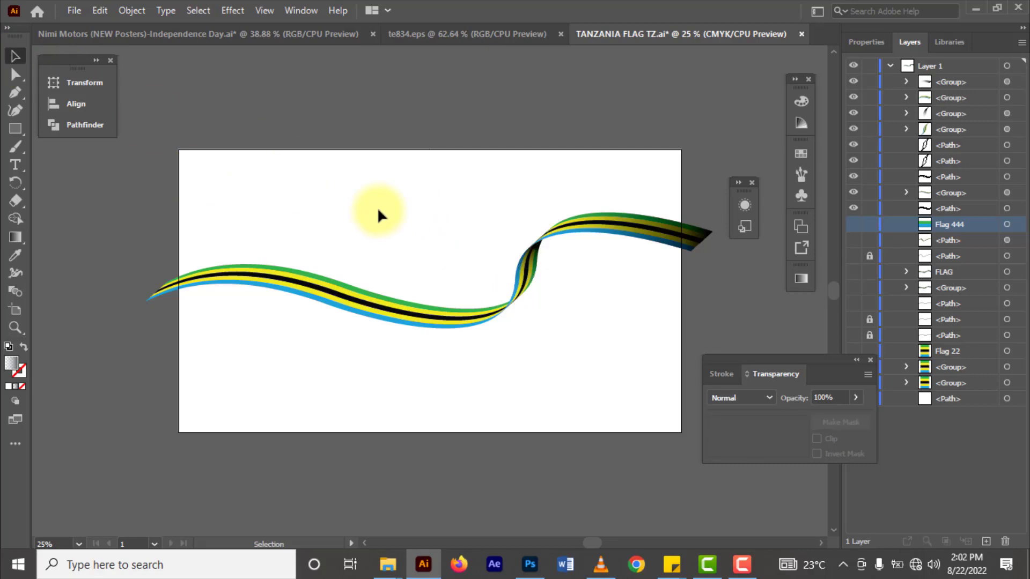
Step: Copy the long left ribbon section, paste it in front, and give the copy a gradient fill
left_click(308, 283)
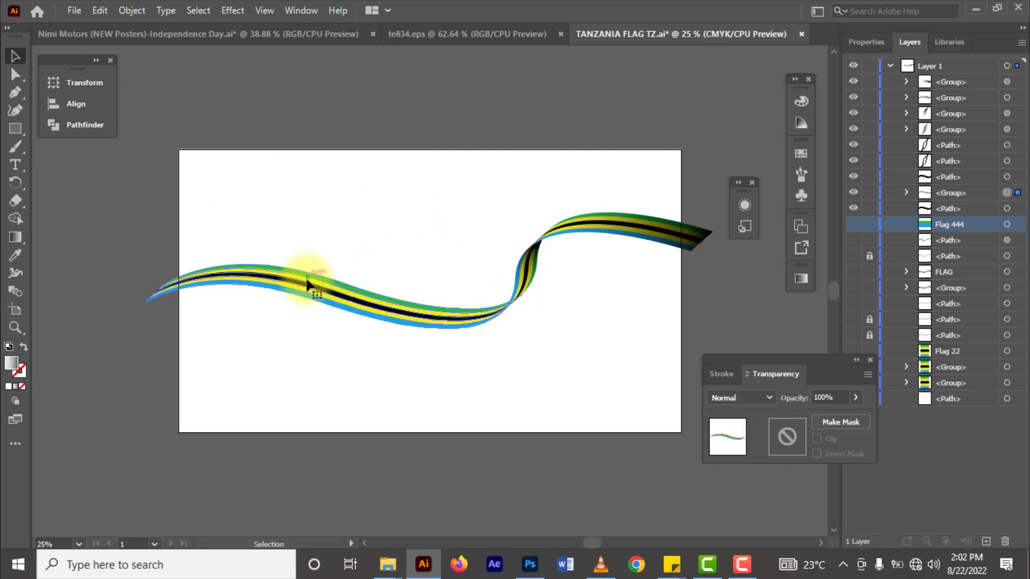
left_click(308, 282)
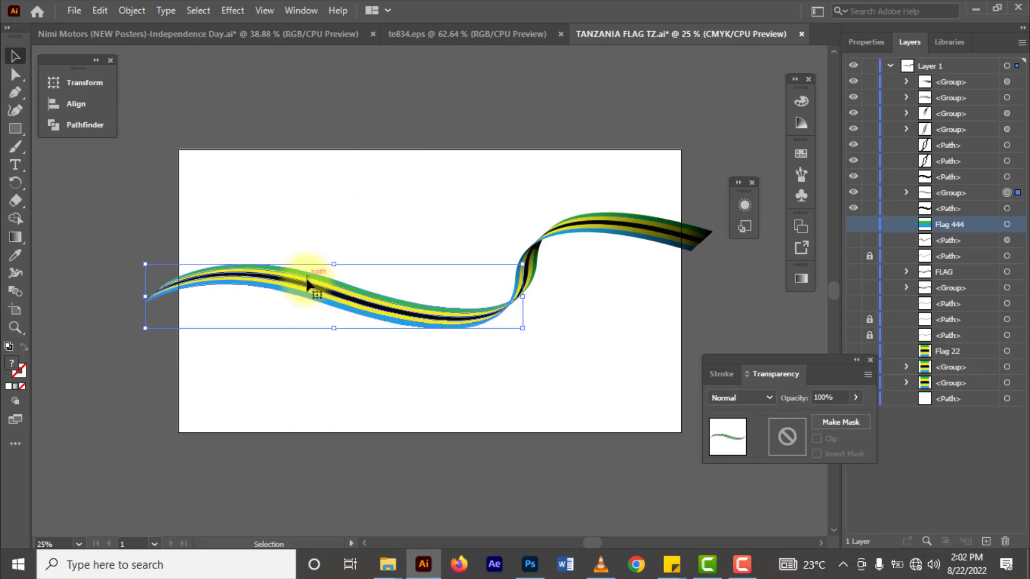
left_click(108, 8)
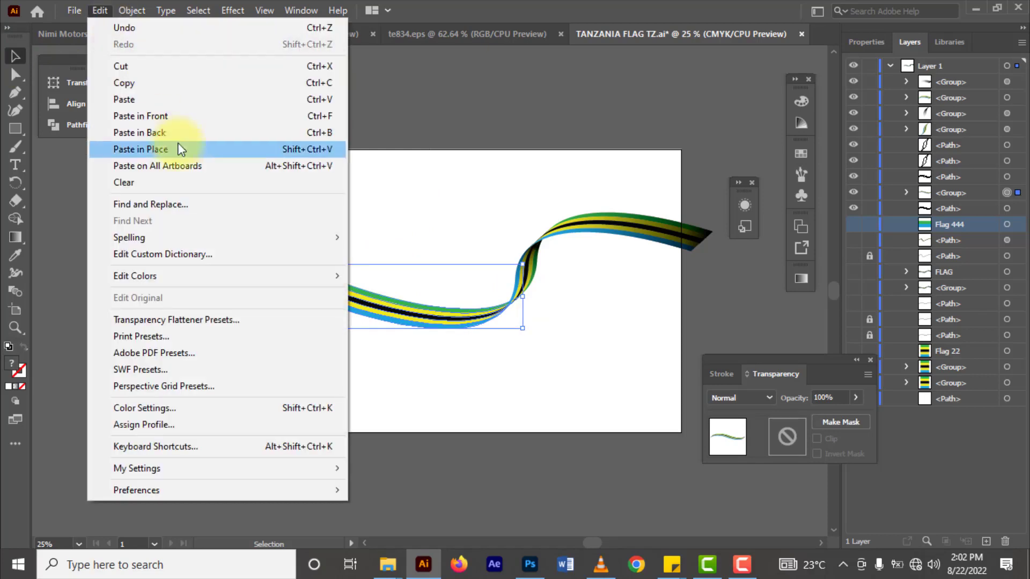
left_click(151, 85)
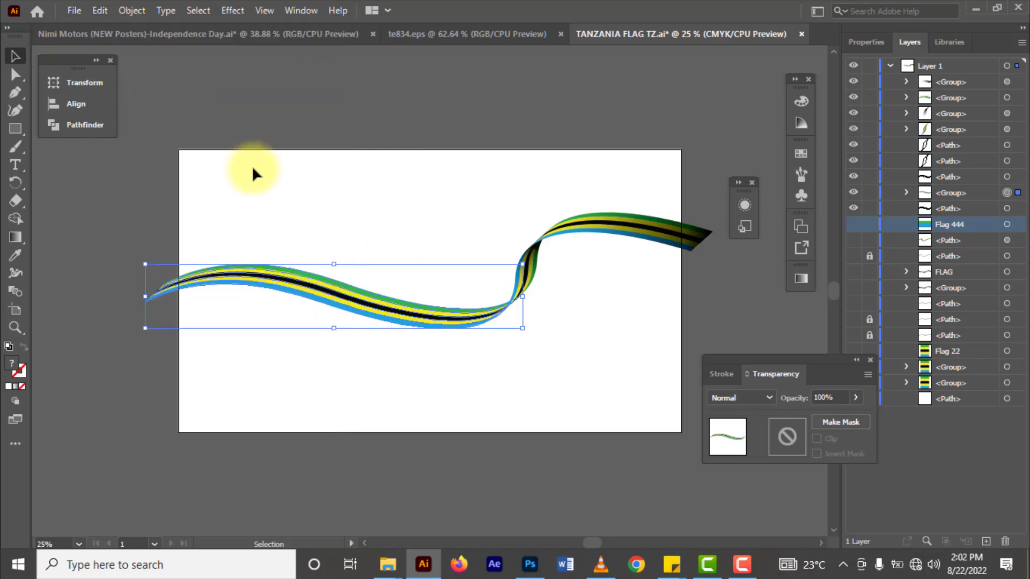
left_click(99, 10)
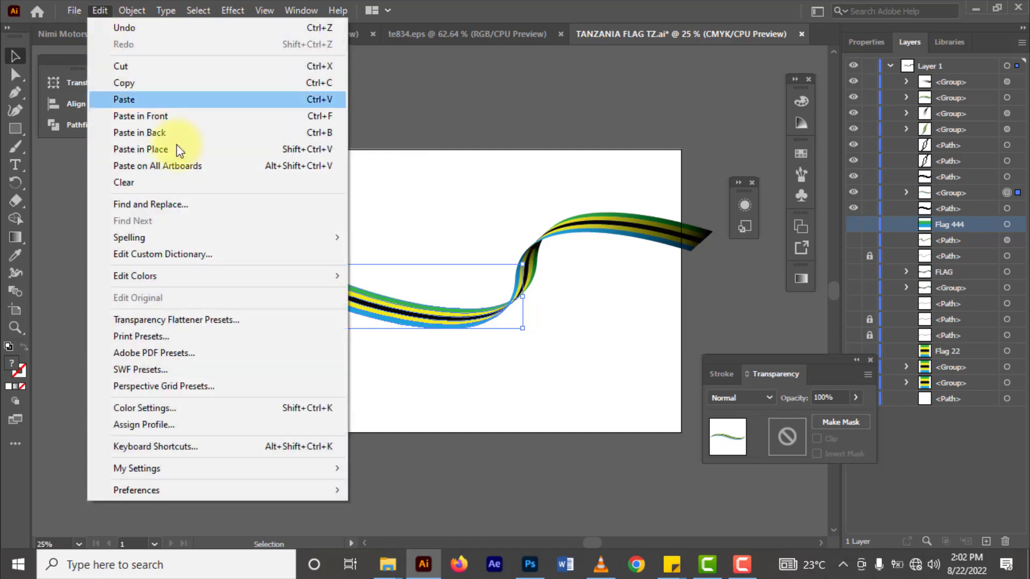
left_click(156, 117)
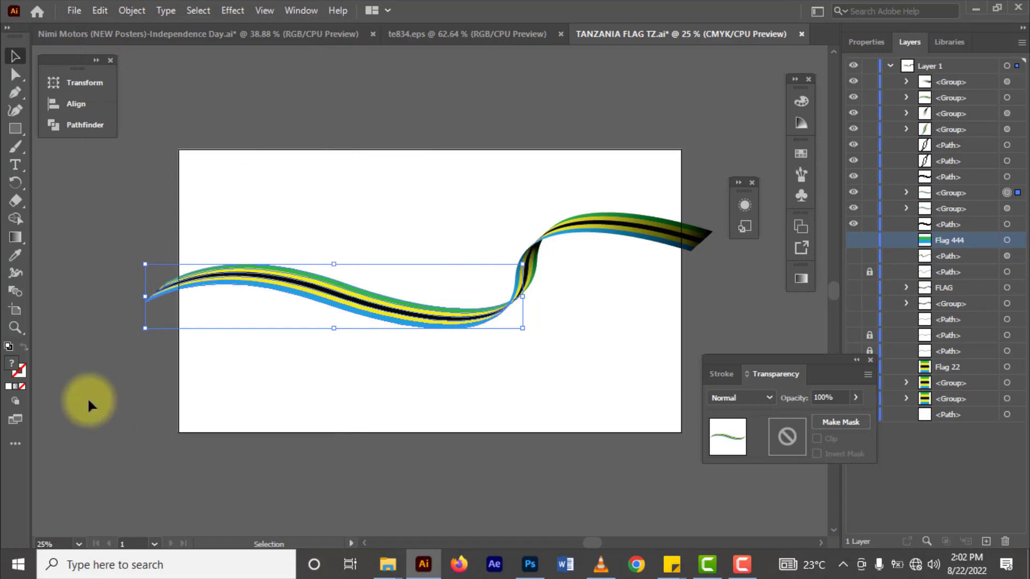
left_click(15, 386)
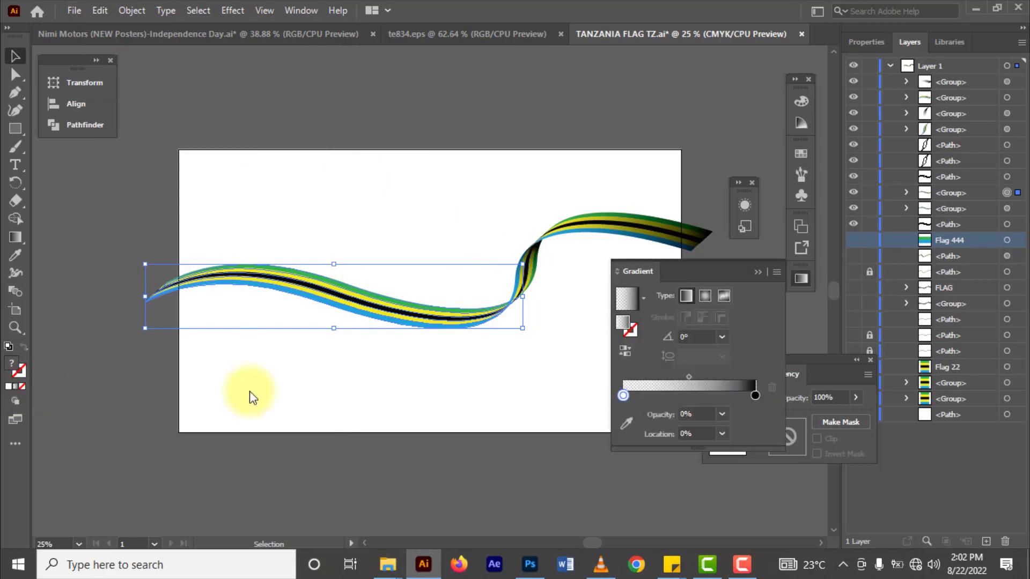
Step: Make the left gradient stop opaque black and add a white middle stop at 50% opacity
left_click(722, 414)
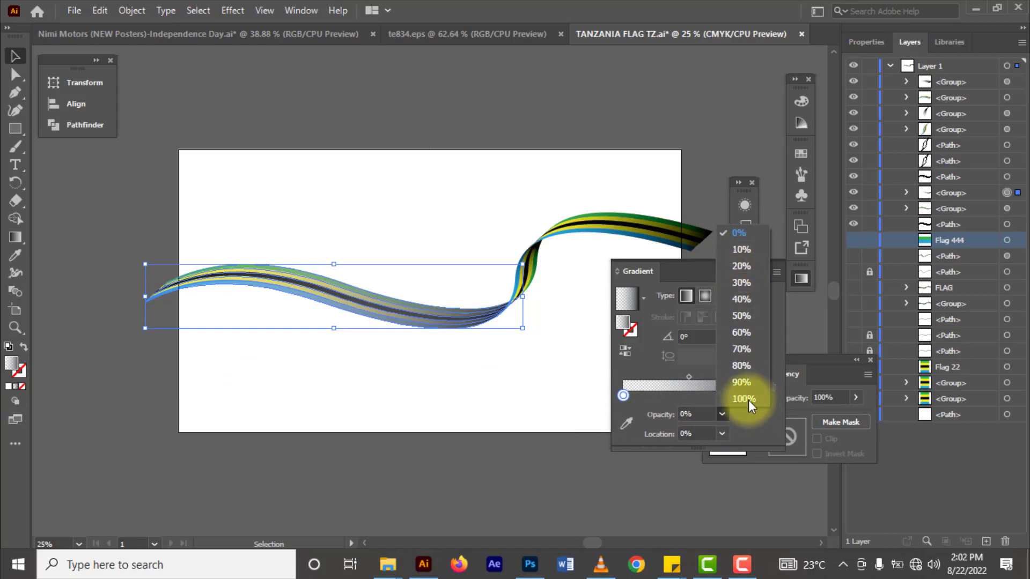
left_click(745, 398)
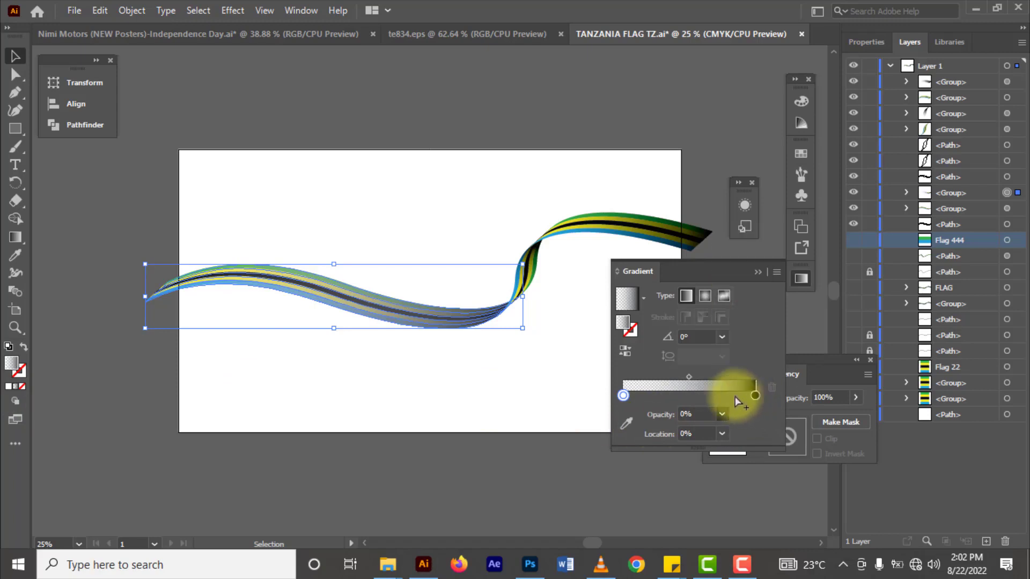
double_click(622, 396)
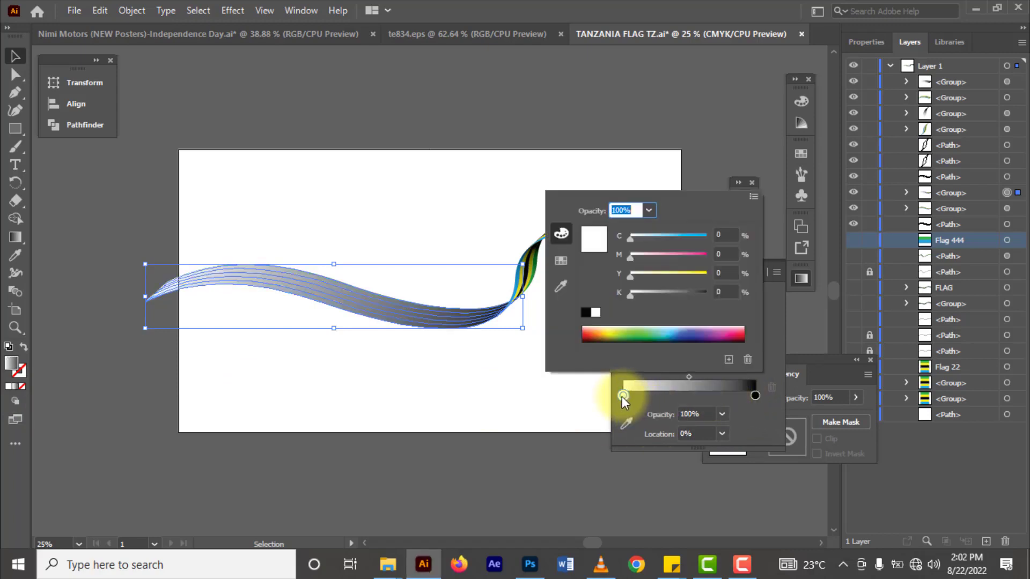
left_click(586, 313)
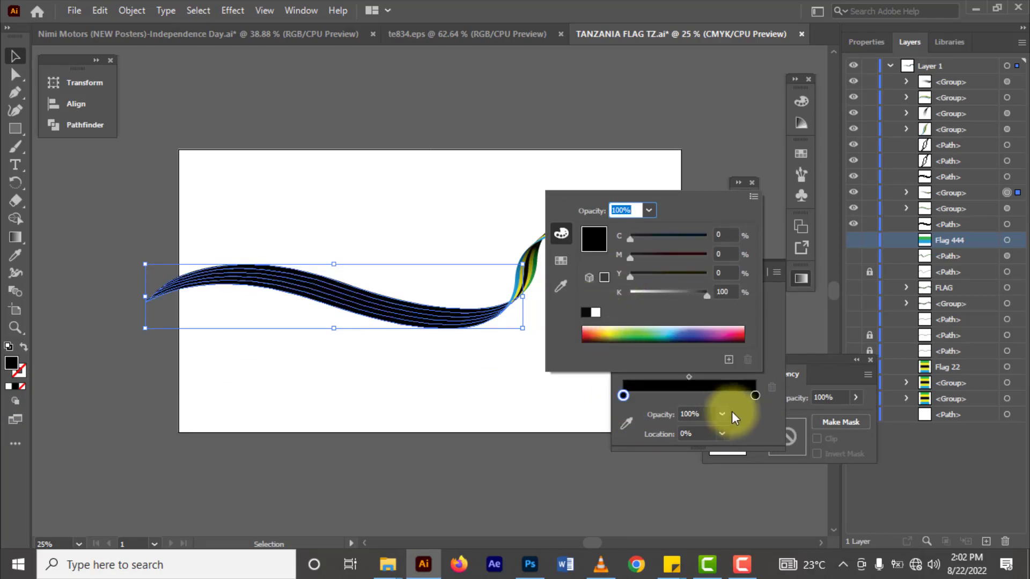
left_click(690, 397)
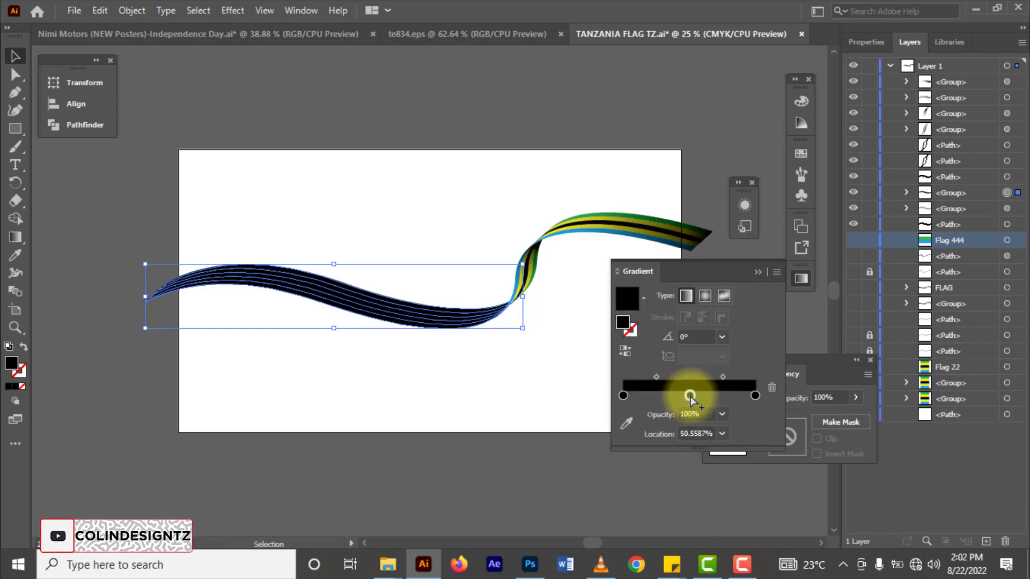
left_click(721, 414)
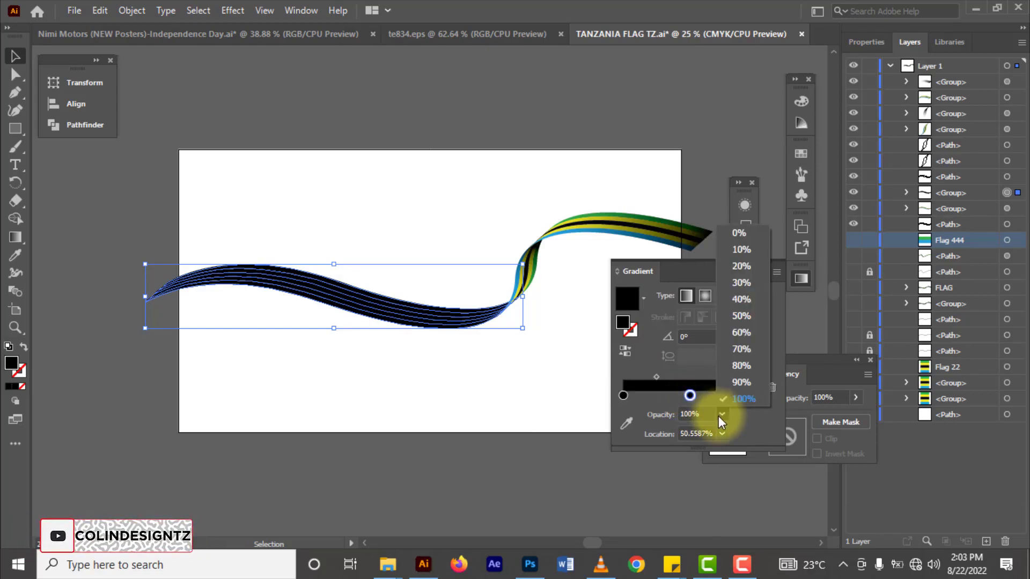
type("50")
key("Return")
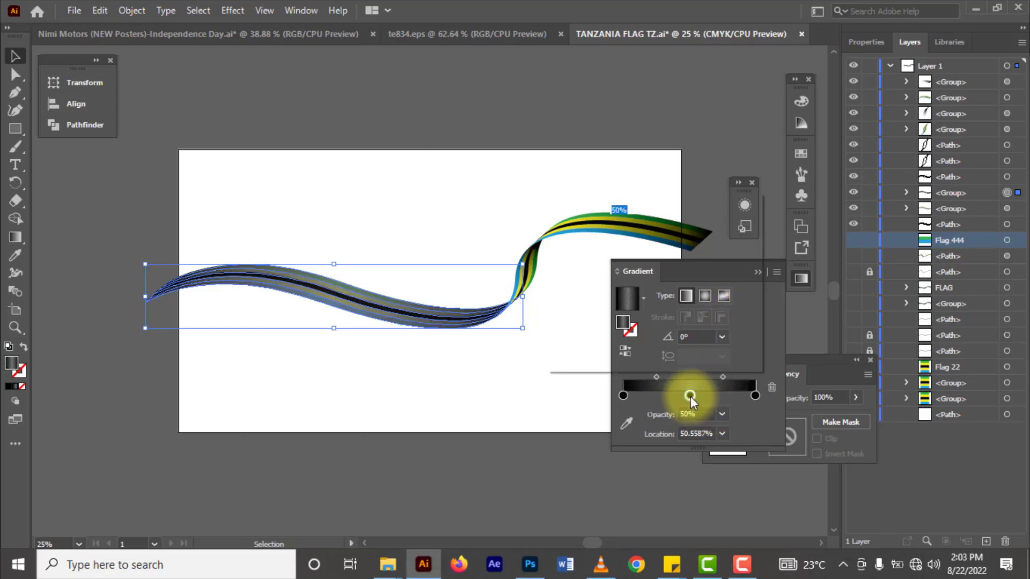
double_click(690, 397)
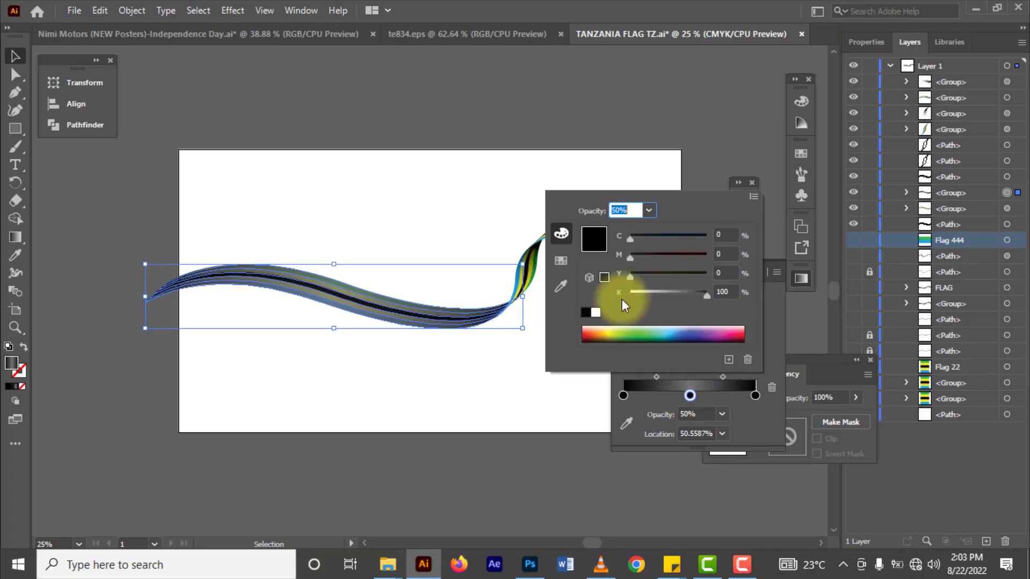
left_click(595, 313)
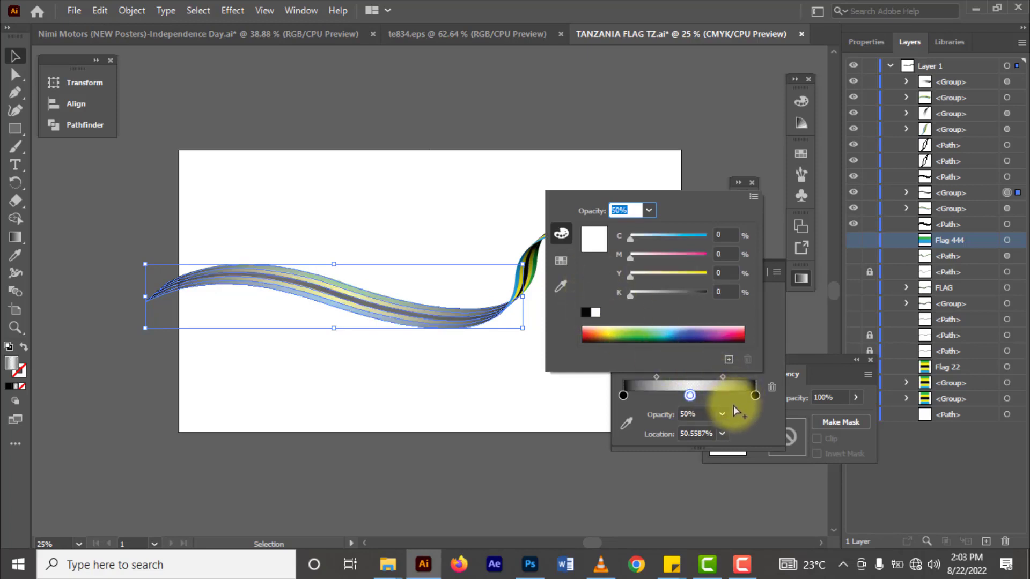
left_click(743, 418)
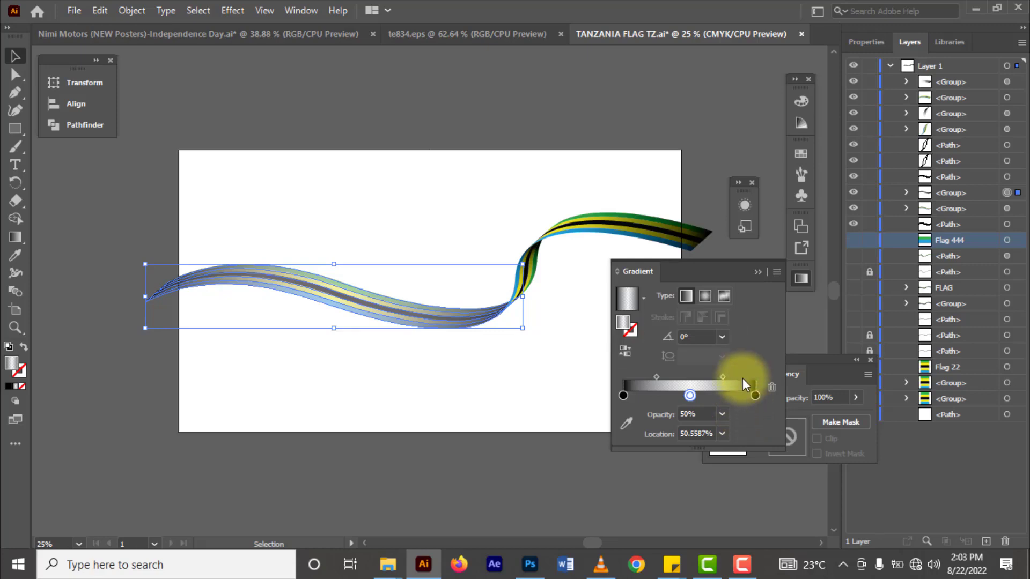
Step: Set the left-section overlay's blending mode to Multiply and deselect to check the shading
left_click(796, 396)
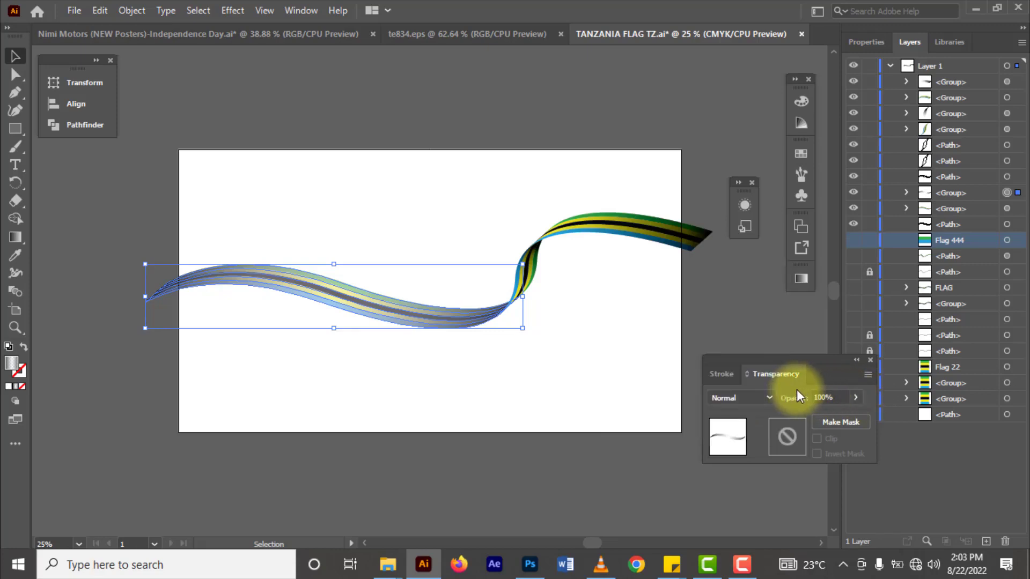
left_click(768, 397)
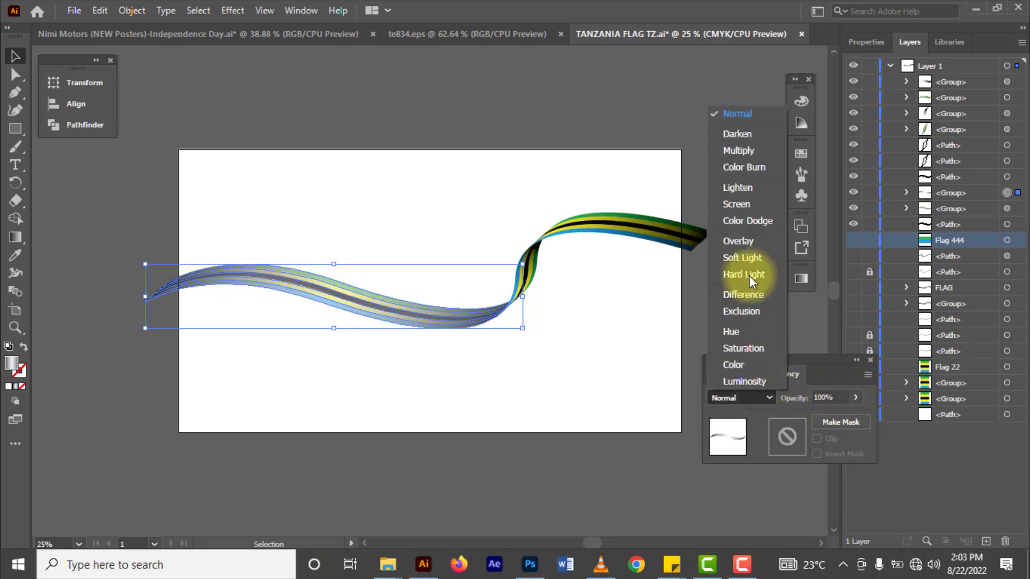
left_click(738, 149)
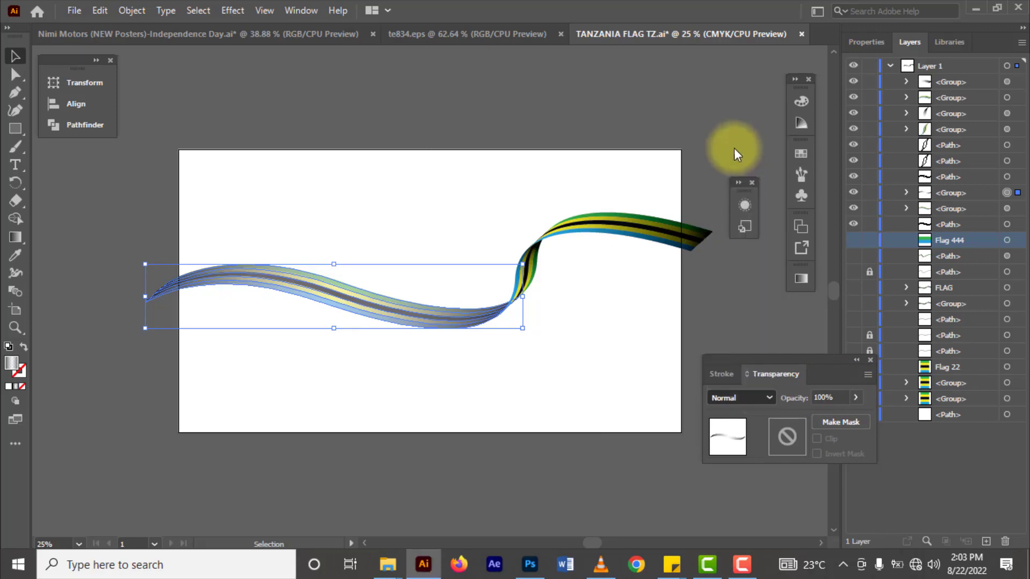
left_click(502, 196)
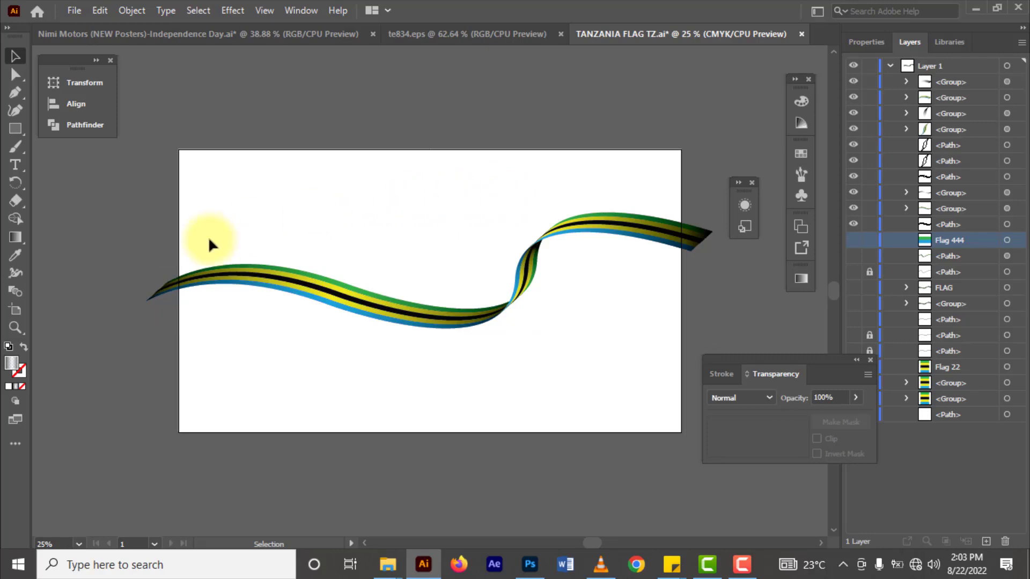
Step: Draw a white artboard-sized rectangle and send it behind the ribbon with Ctrl+[
left_click(15, 130)
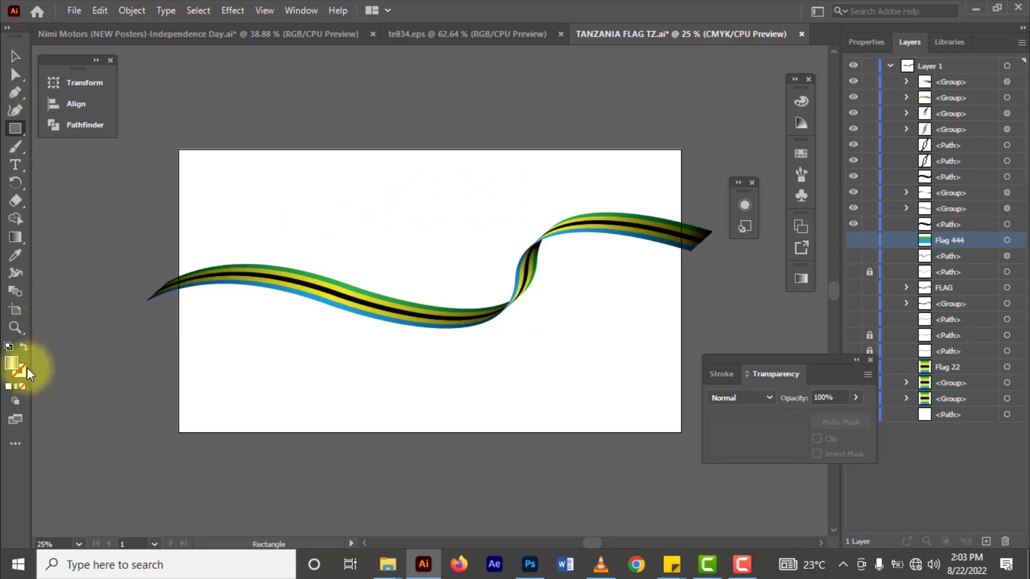
left_click(9, 386)
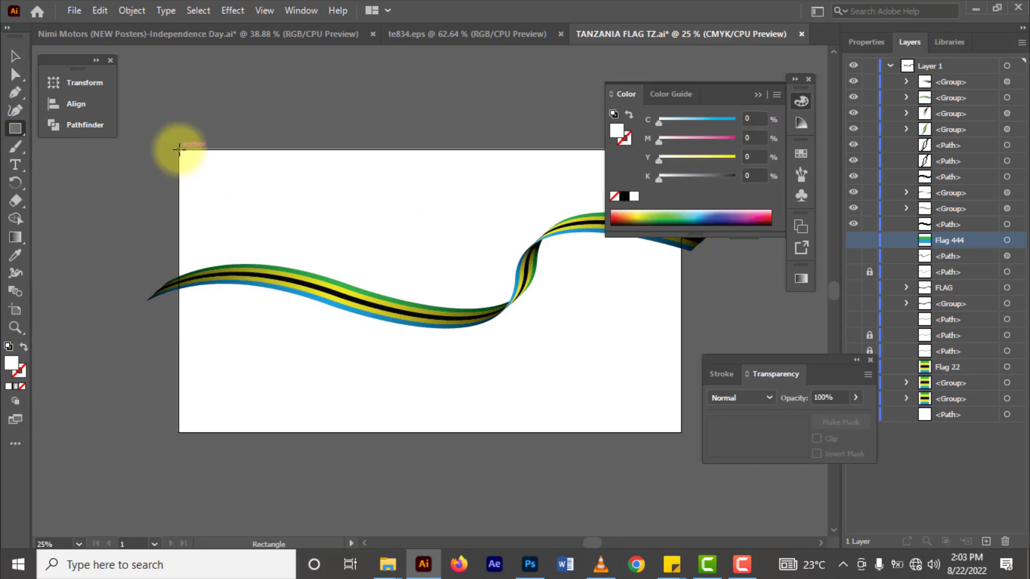
mouse_move(180, 149)
left_mouse_down()
mouse_move(603, 414)
mouse_move(681, 431)
left_mouse_up()
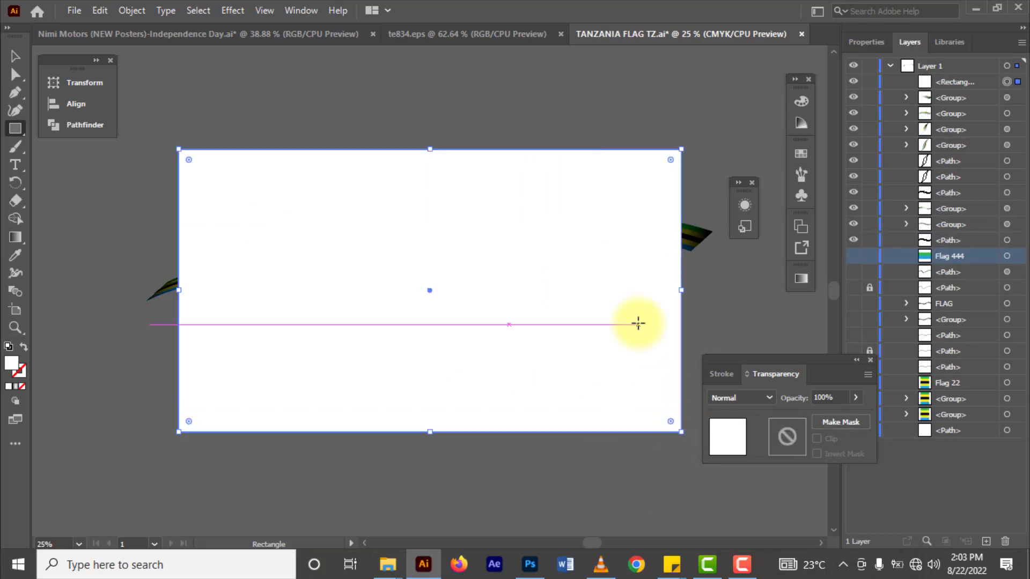
key("ctrl")
key("ctrl+bracketleft")
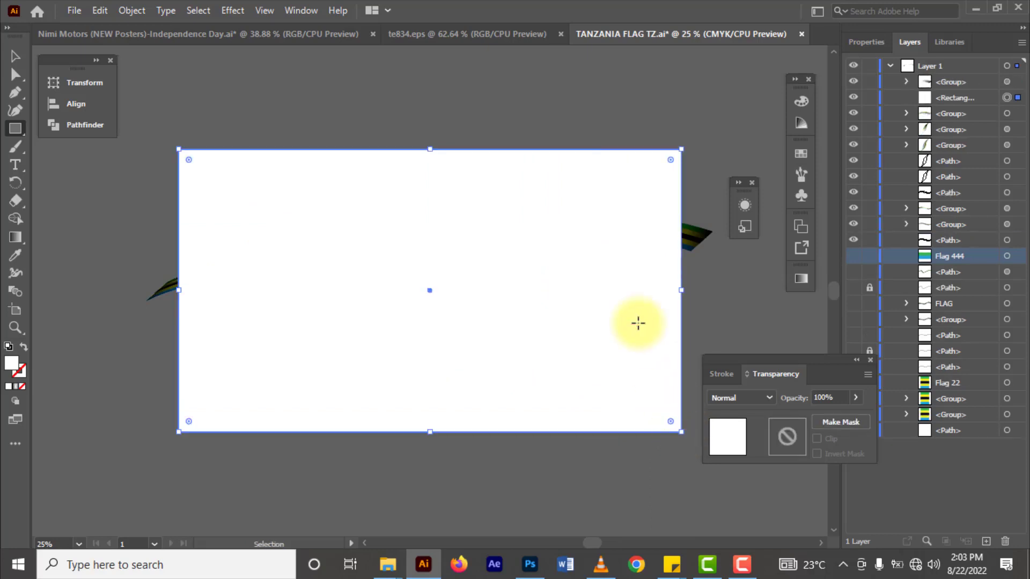
key("ctrl+bracketleft")
key("ctrl+bracketleft")
key("ctrl+bracketleft")
key("ctrl+bracketleft")
key("ctrl+bracketleft")
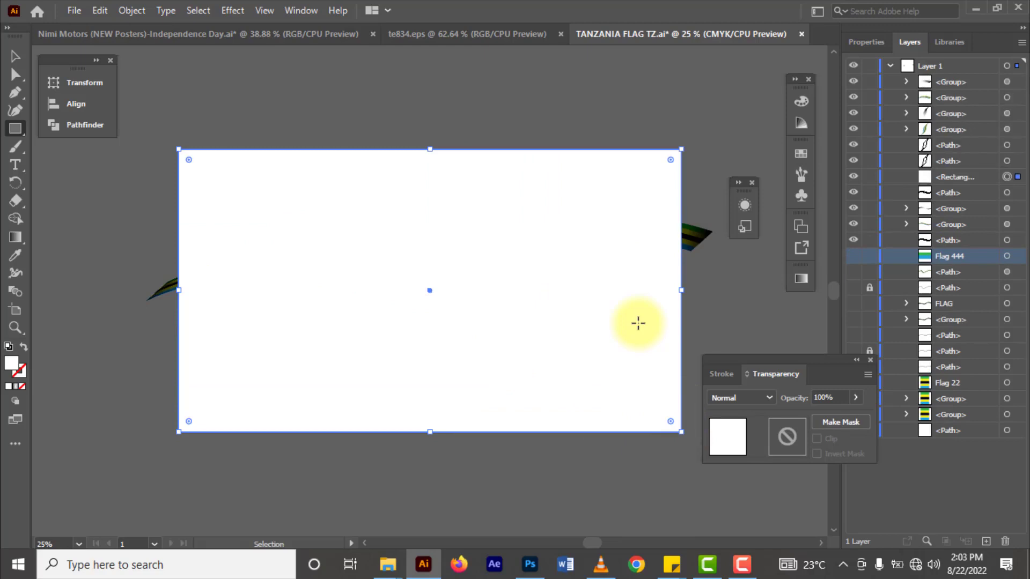
key("ctrl+bracketleft")
key("ctrl+bracketleft")
key("ctrl+bracketleft")
key("ctrl+bracketleft")
key("ctrl+bracketleft")
key("ctrl+bracketleft")
key("ctrl+bracketleft")
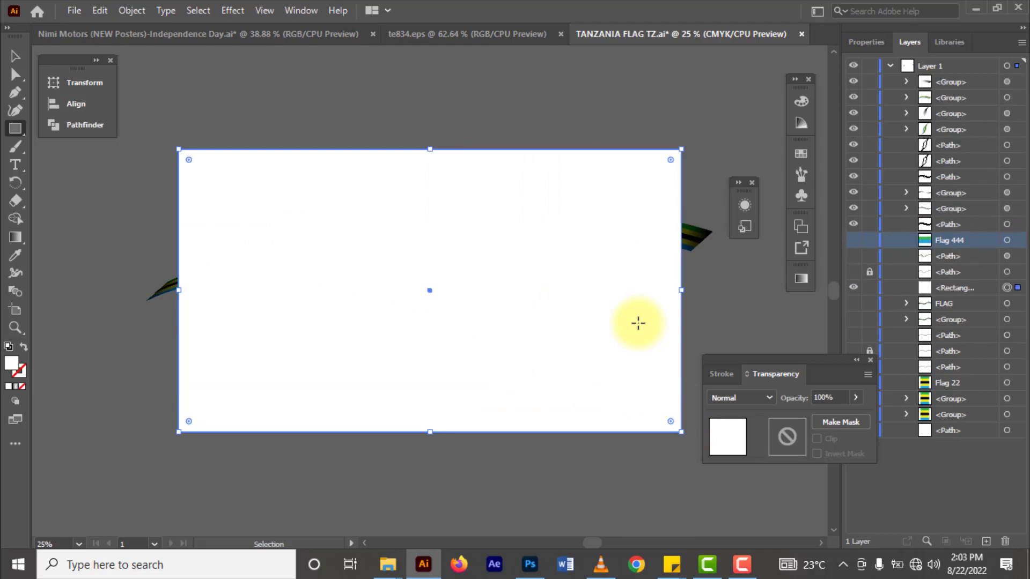
key("ctrl+bracketleft")
key("ctrl+bracketleft")
key("ctrl+bracketleft")
key("ctrl+bracketleft")
key("ctrl+bracketleft")
key("ctrl+bracketleft")
key("ctrl+bracketleft")
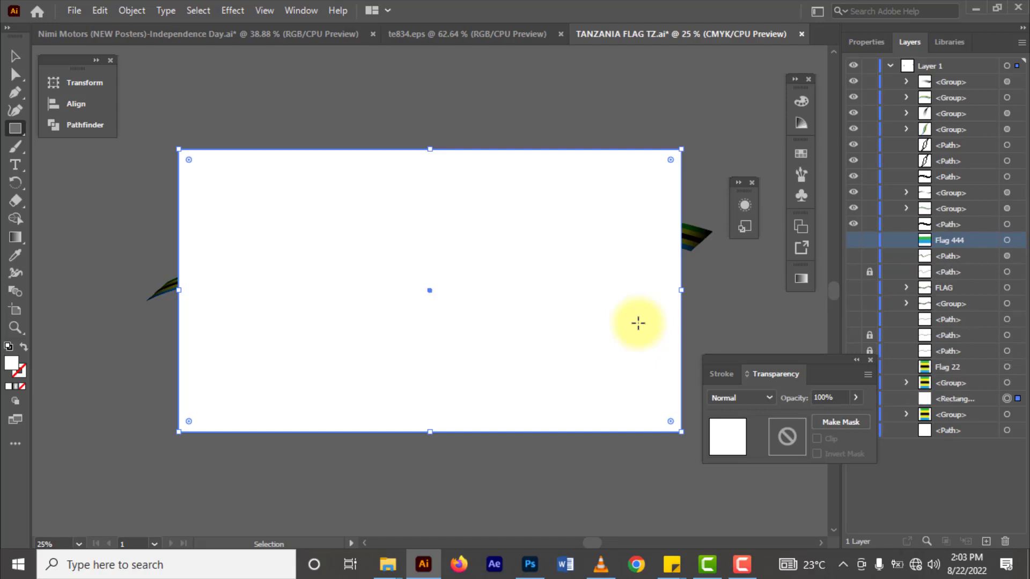
key("ctrl+bracketleft")
key("ctrl+bracketleft")
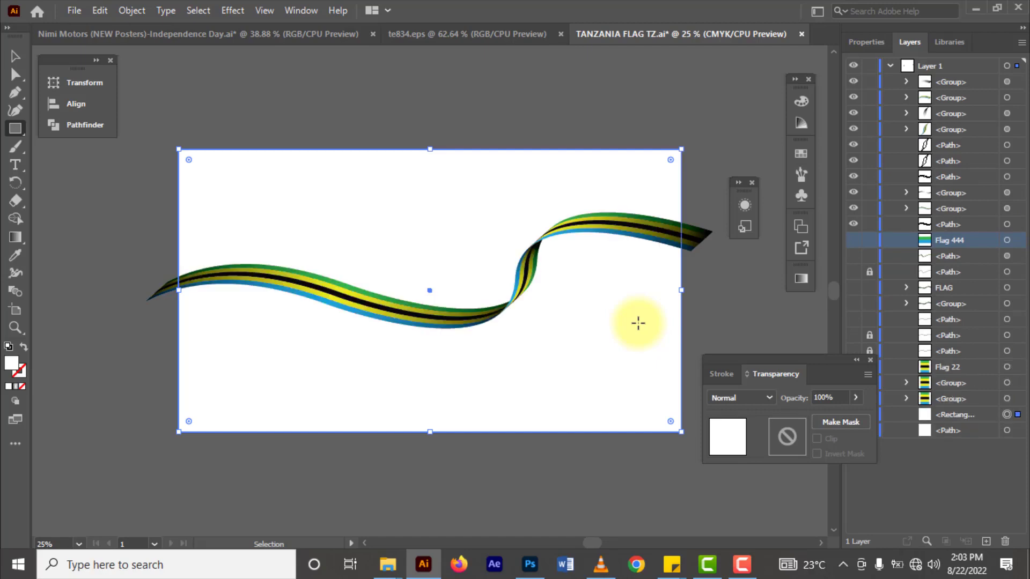
Step: Lock the white background rectangle in Layers and deselect everything
left_click(856, 361)
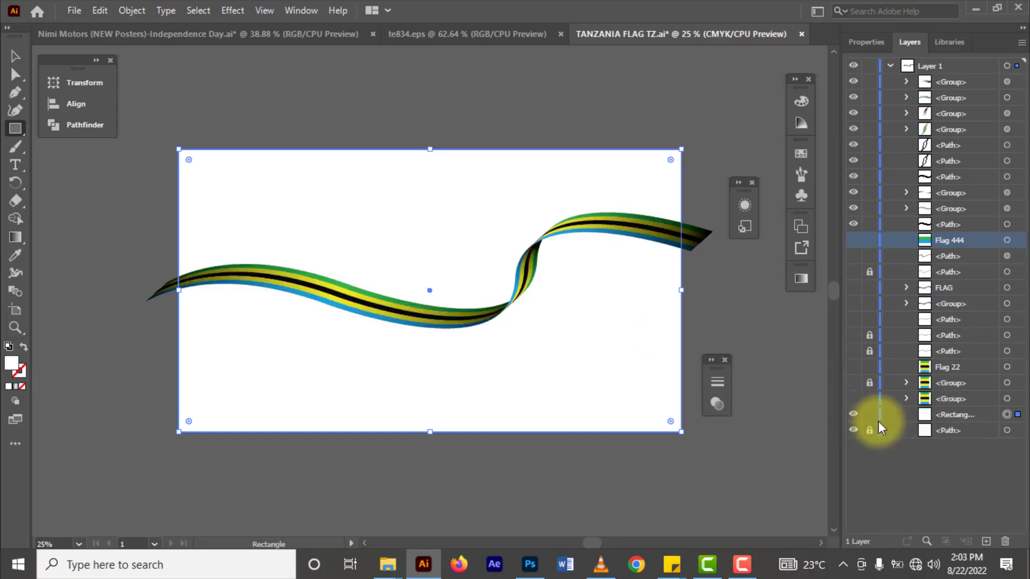
left_click(870, 416)
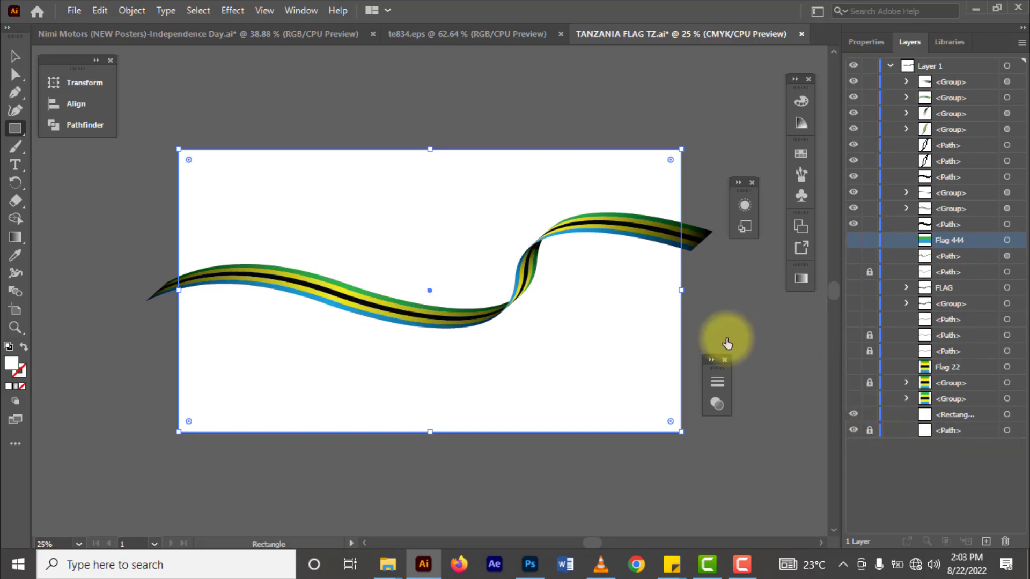
key("ctrl+shift+a")
key("v")
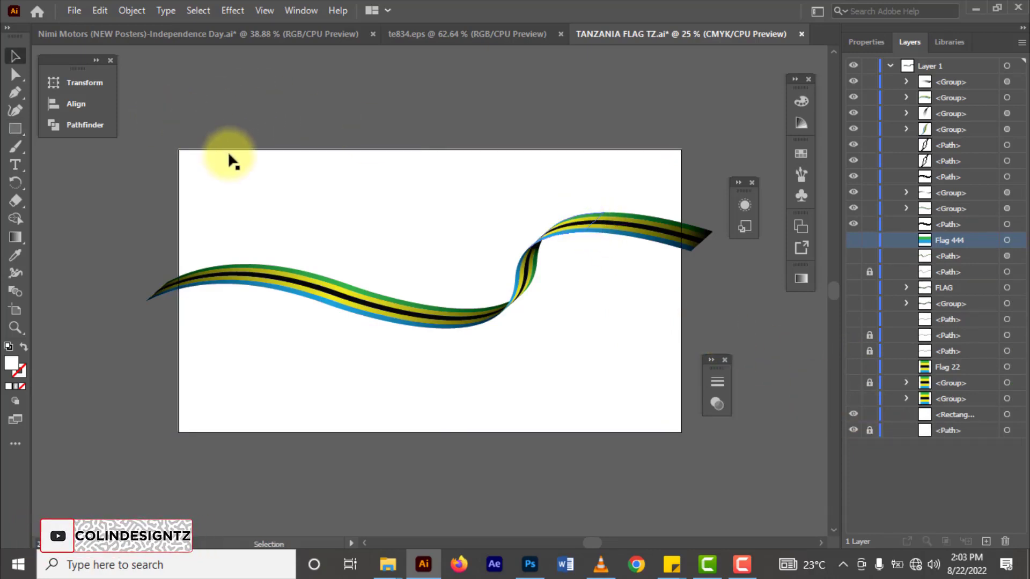
Step: Select all artwork and use Shape Builder to delete the ribbon parts beyond the artboard's left and right edges
left_click_drag(162, 127, 340, 258)
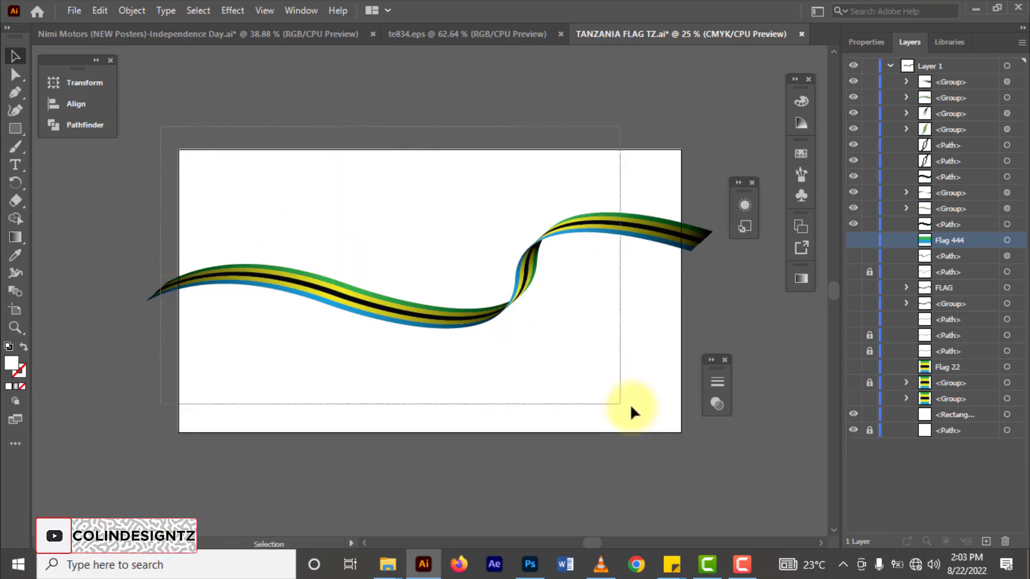
left_click_drag(507, 347, 691, 435)
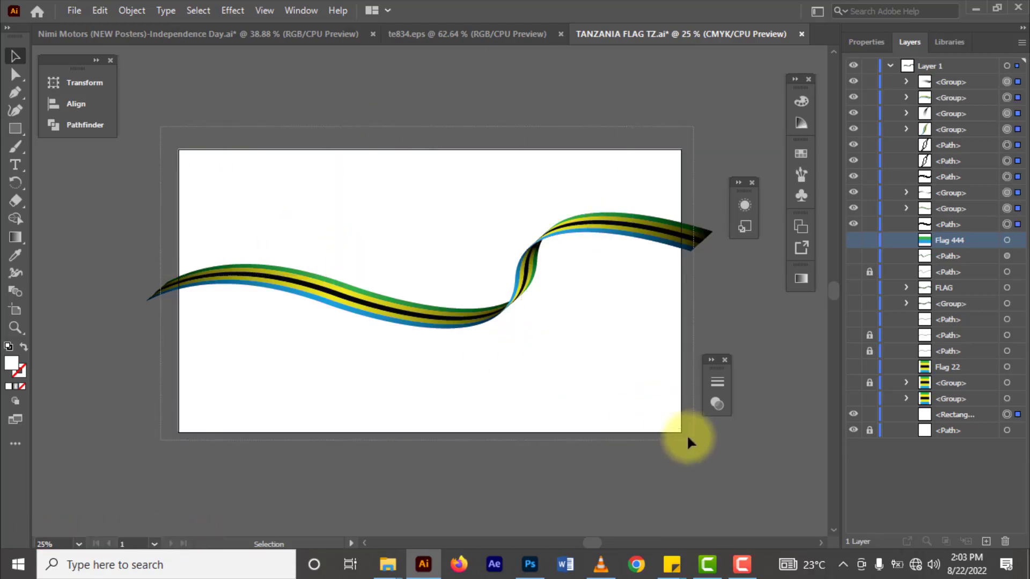
left_click(12, 219)
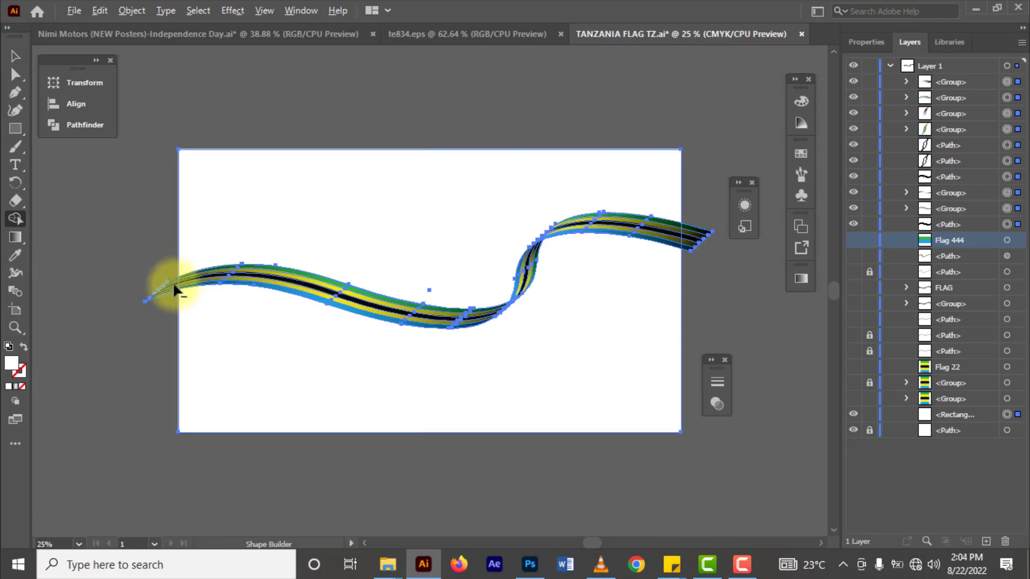
left_click_drag(169, 280, 291, 279)
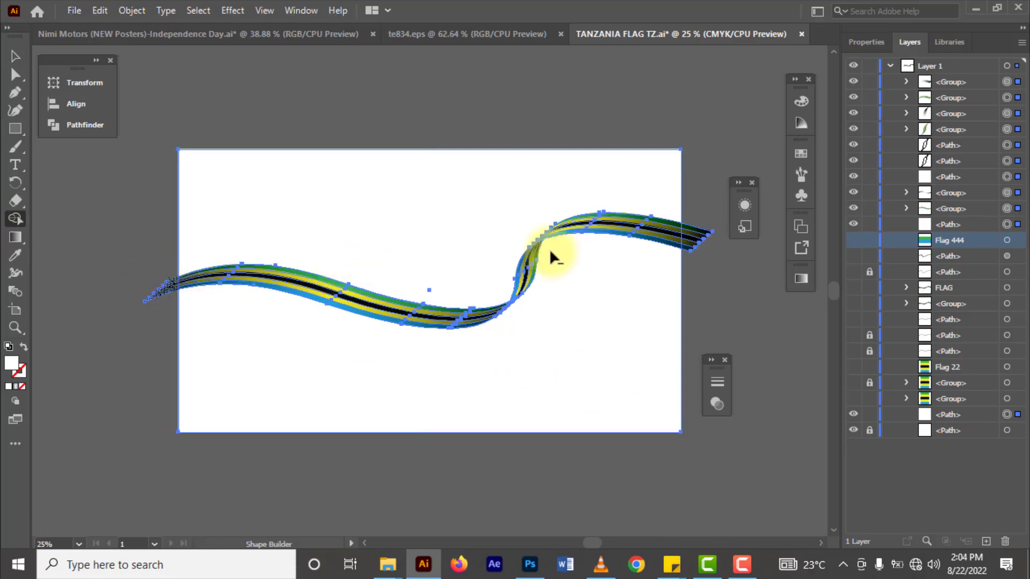
mouse_move(291, 279)
left_mouse_down()
mouse_move(719, 229)
mouse_move(694, 252)
left_mouse_up()
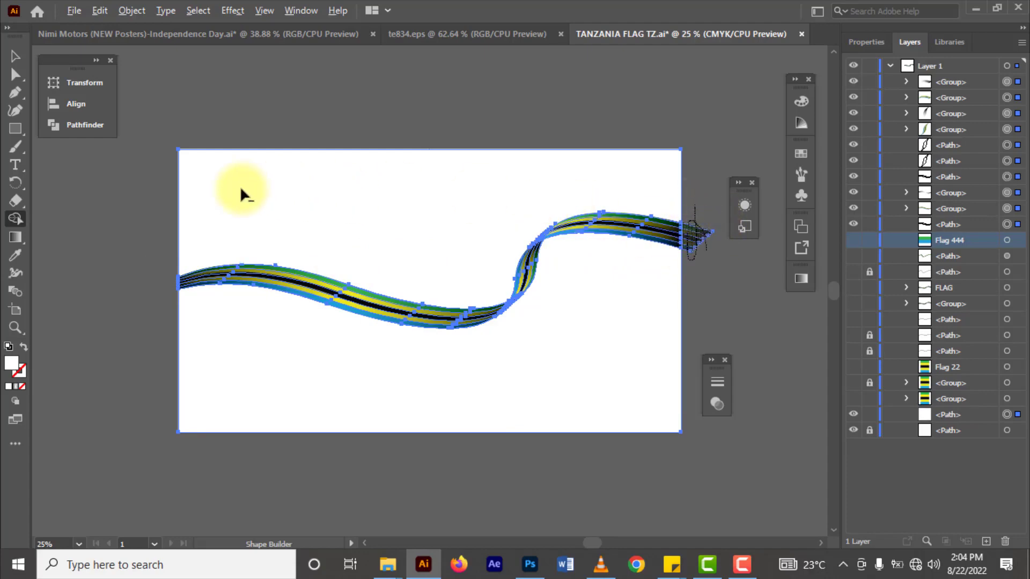
left_click(8, 62)
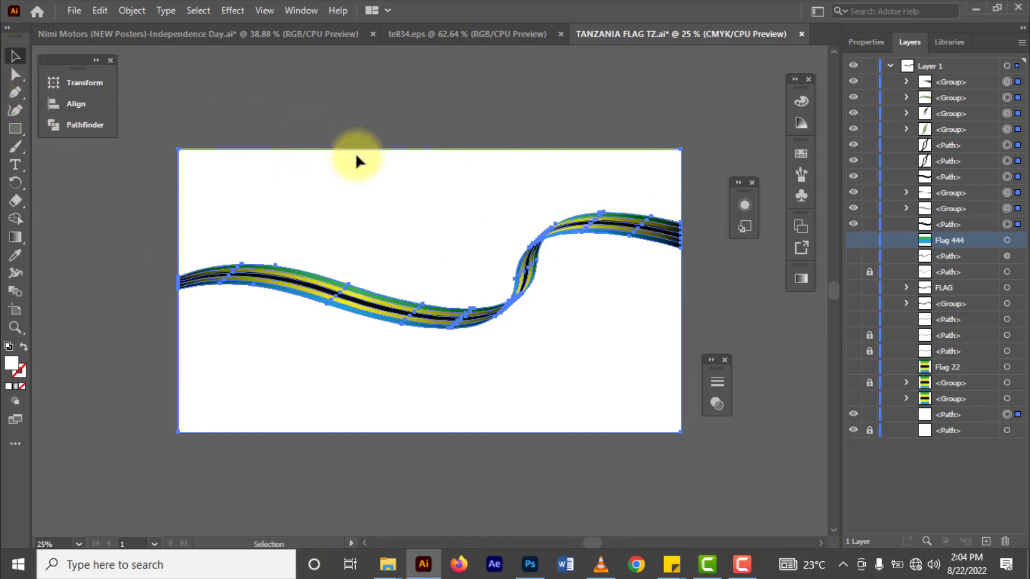
Step: Lock the white background path, then drag the trimmed ribbon down near the artboard's bottom
left_click(869, 414)
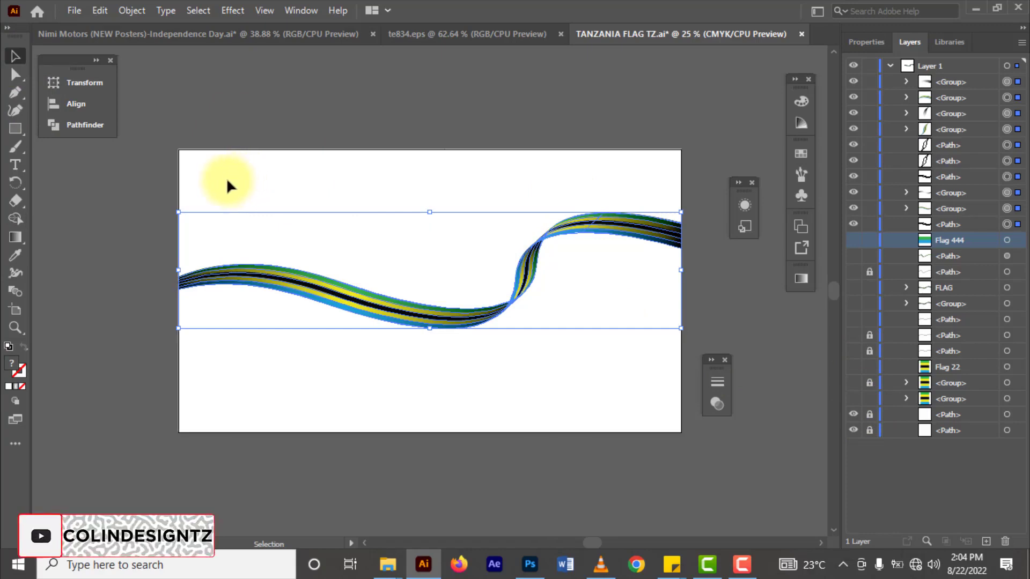
mouse_move(228, 181)
left_mouse_down()
mouse_move(544, 368)
mouse_move(623, 387)
left_mouse_up()
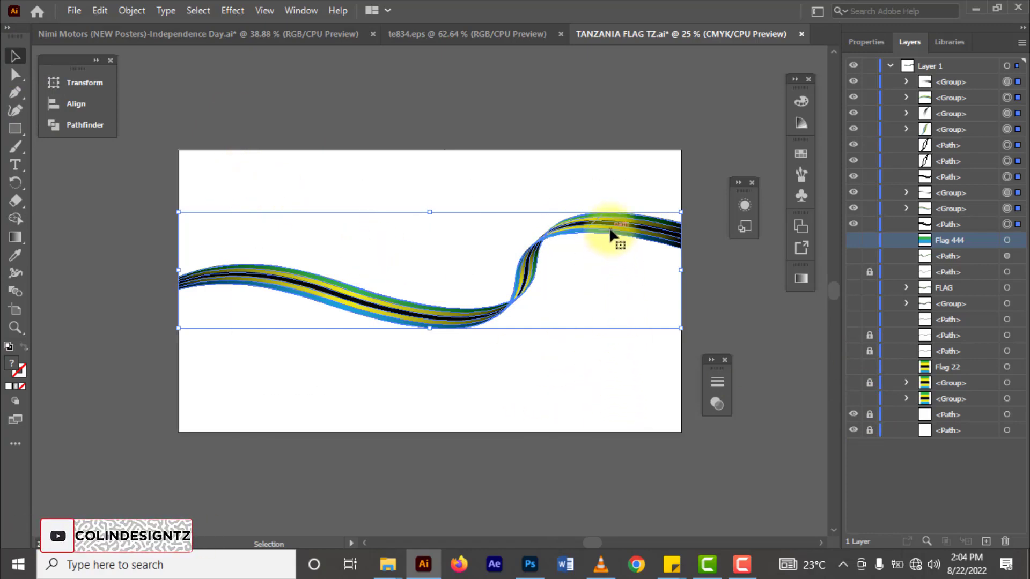
left_click_drag(609, 226, 614, 319)
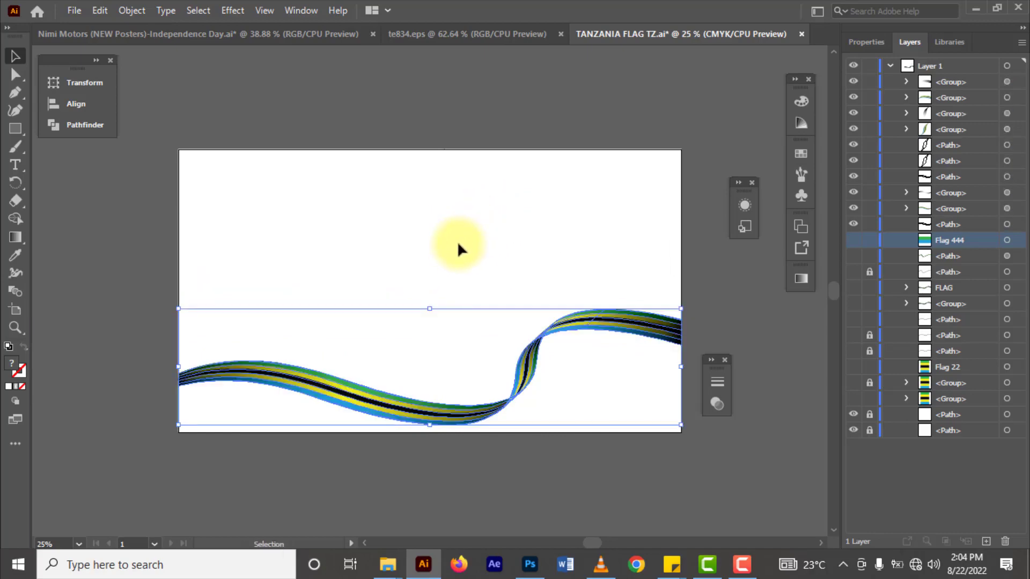
left_click(454, 275)
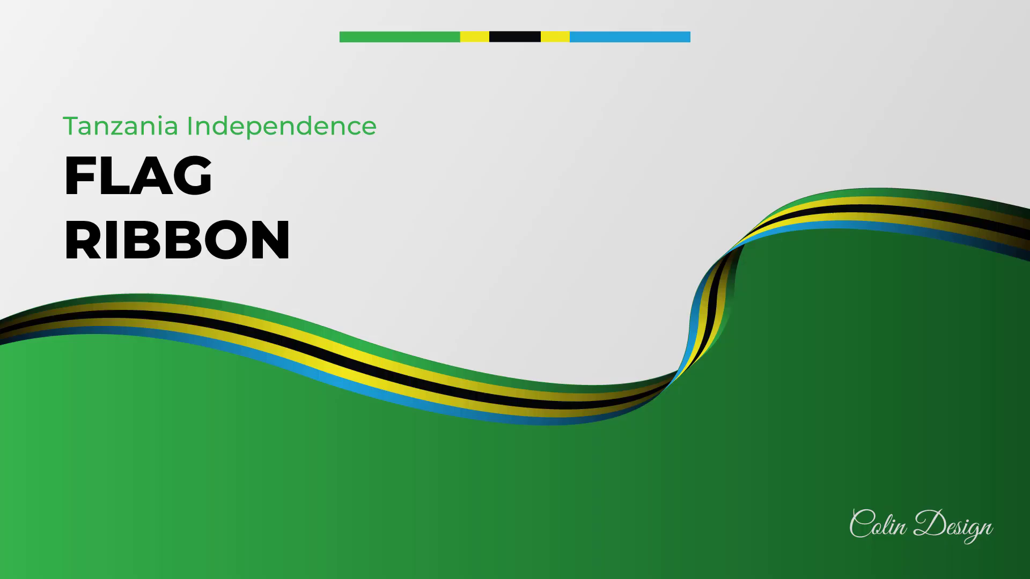